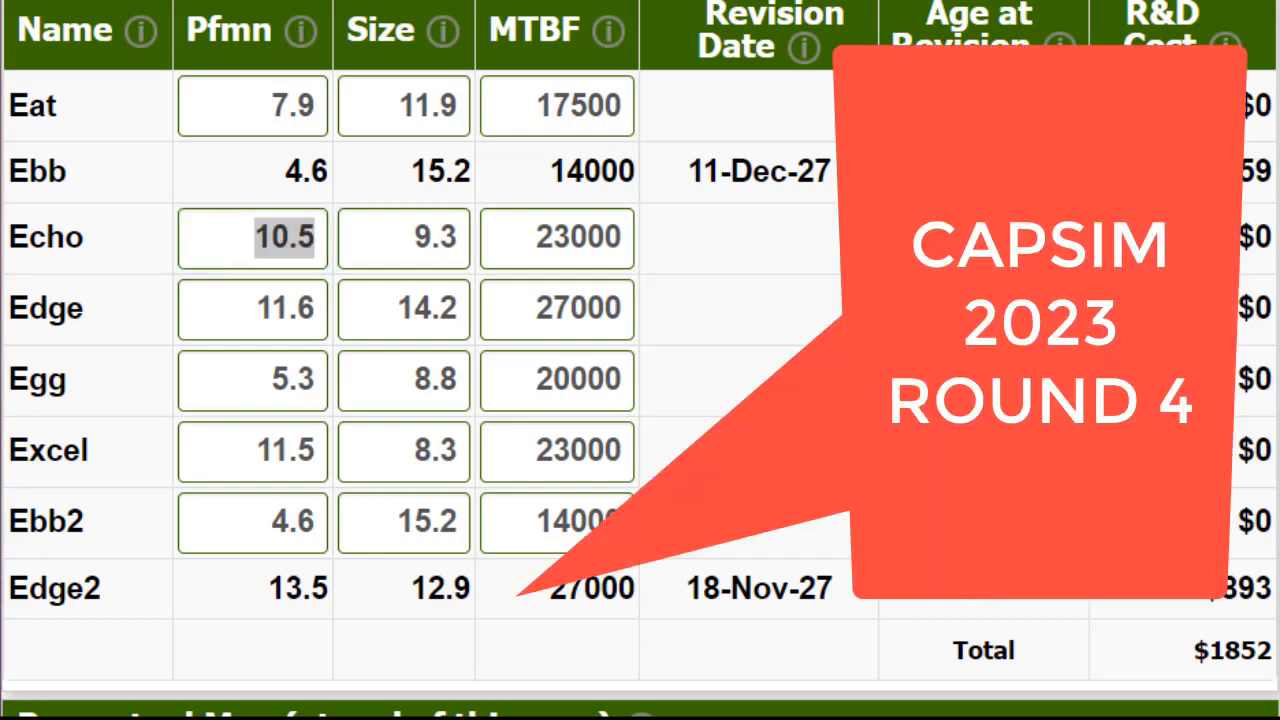
- Set Echo's performance to 11.2 and its size to 8.1
left_click(243, 237)
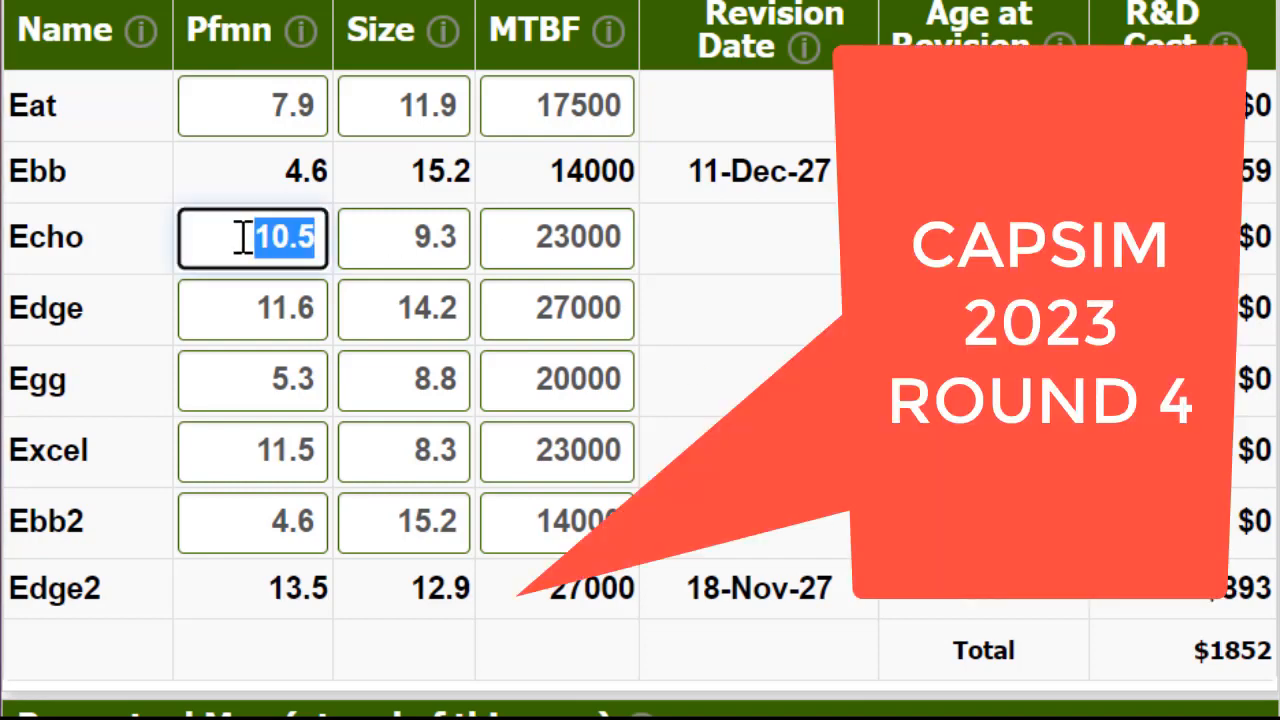
type("11.2")
key("Tab")
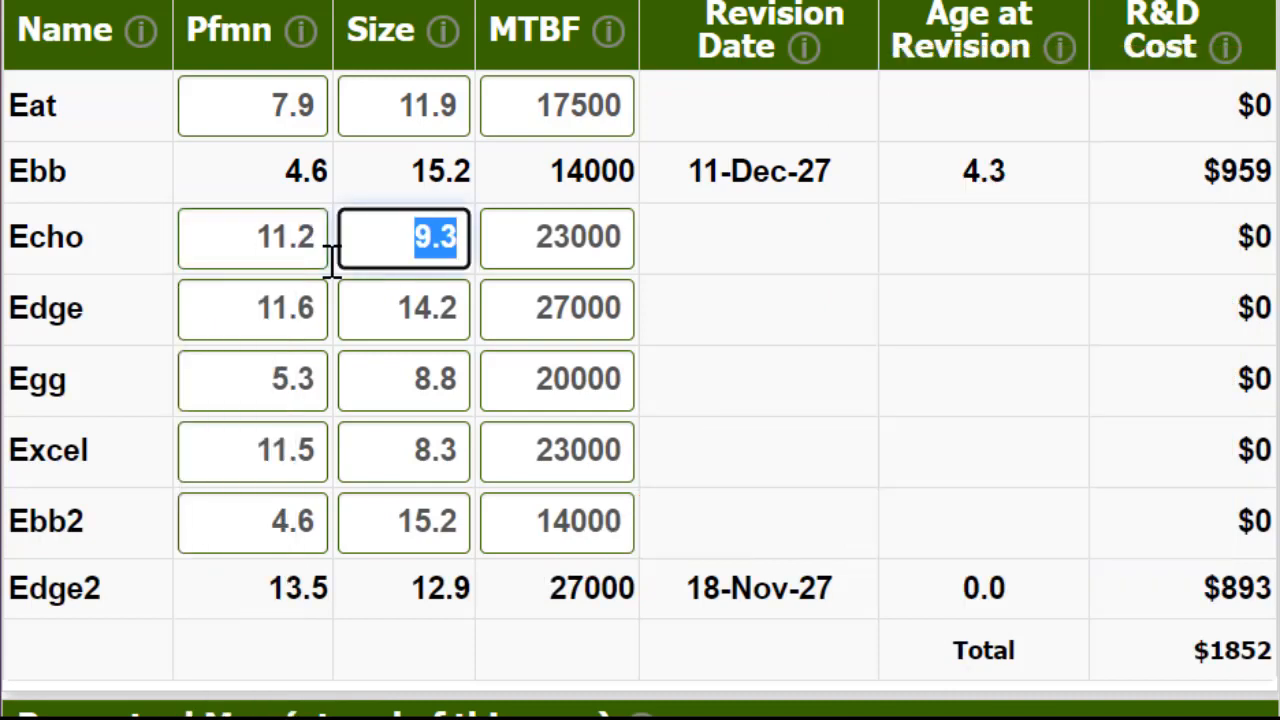
type("8.1")
key("Tab")
key("Tab")
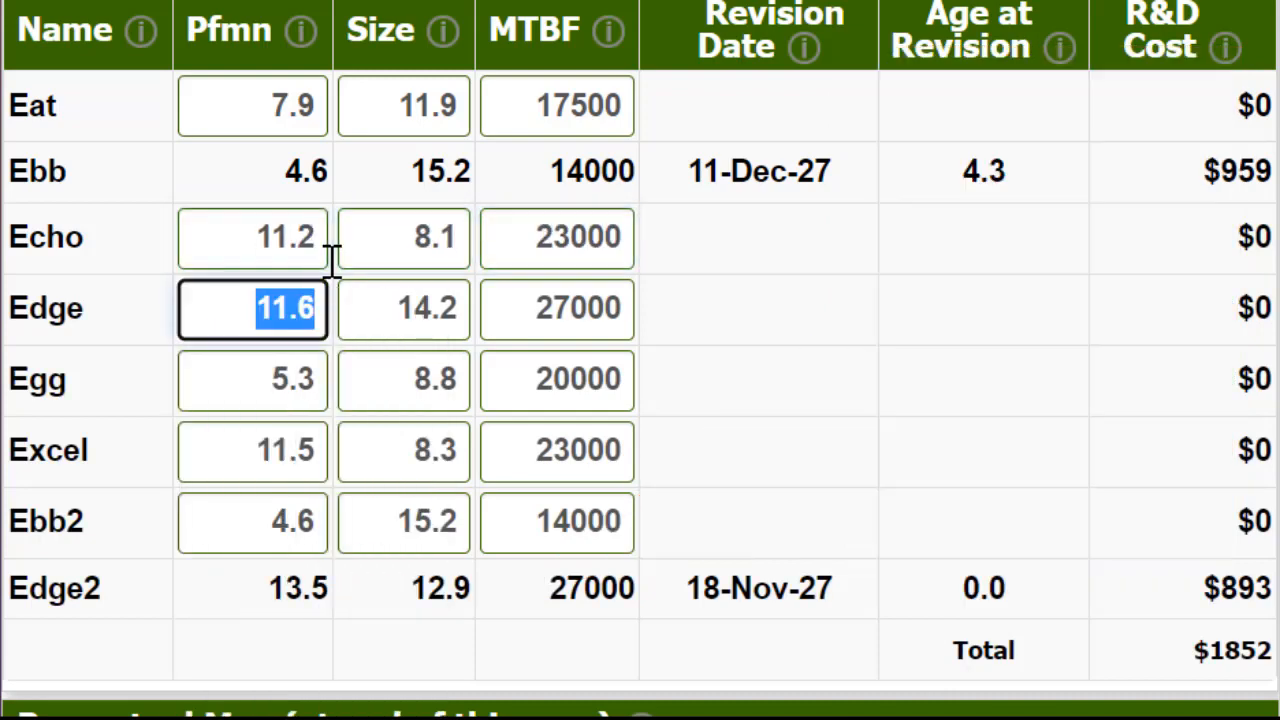
- Set Edge's performance to 12.5 and its size to 13.6
type("12.4")
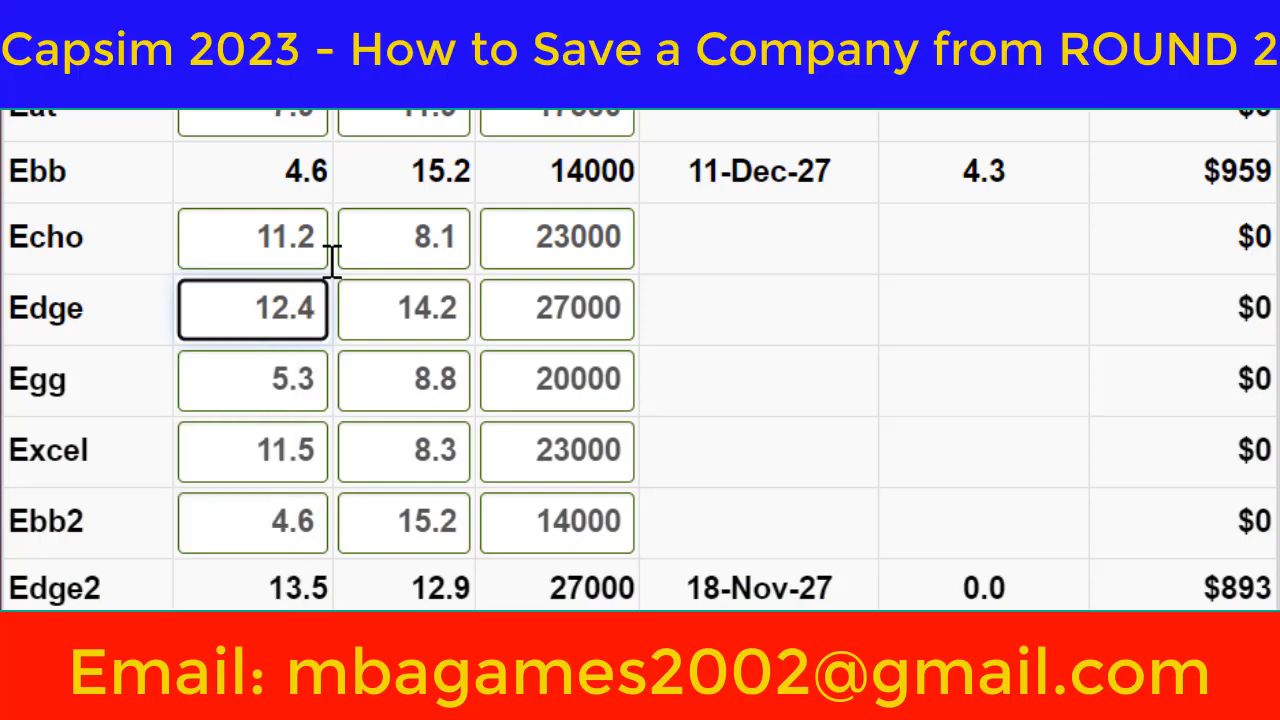
key("BackSpace")
type("5")
key("Tab")
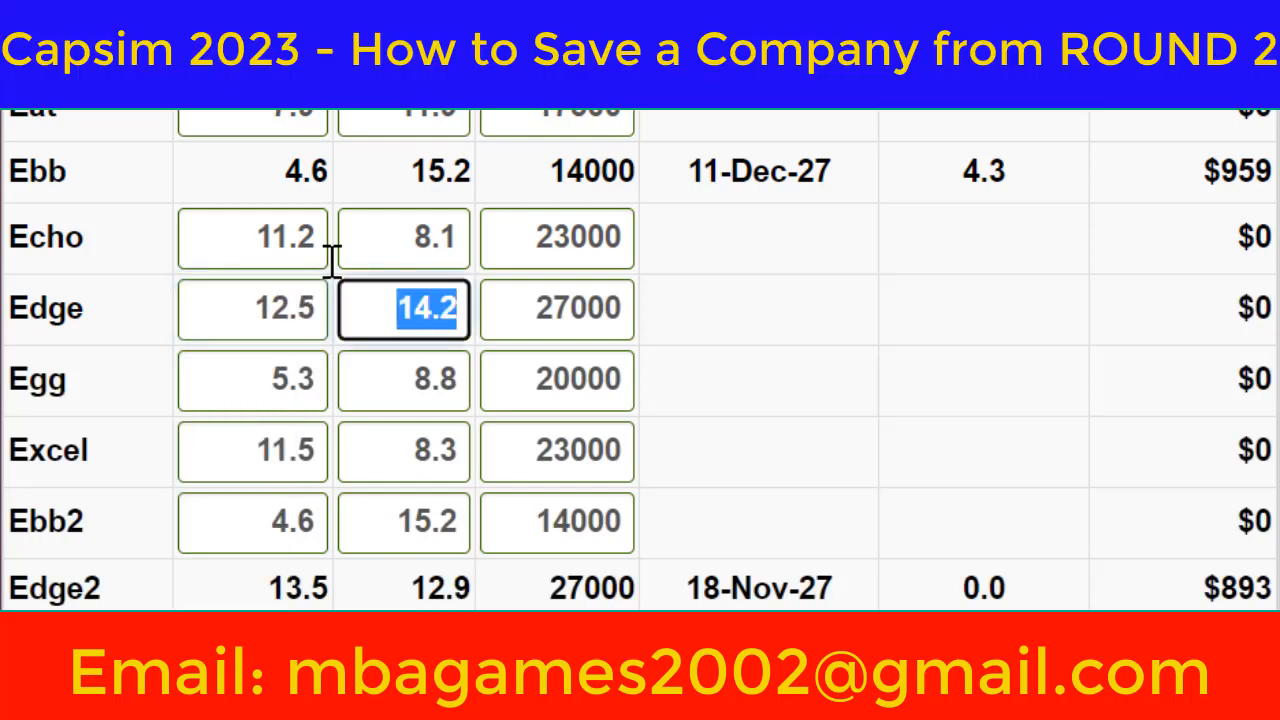
type("13.6")
key("Tab")
key("Tab")
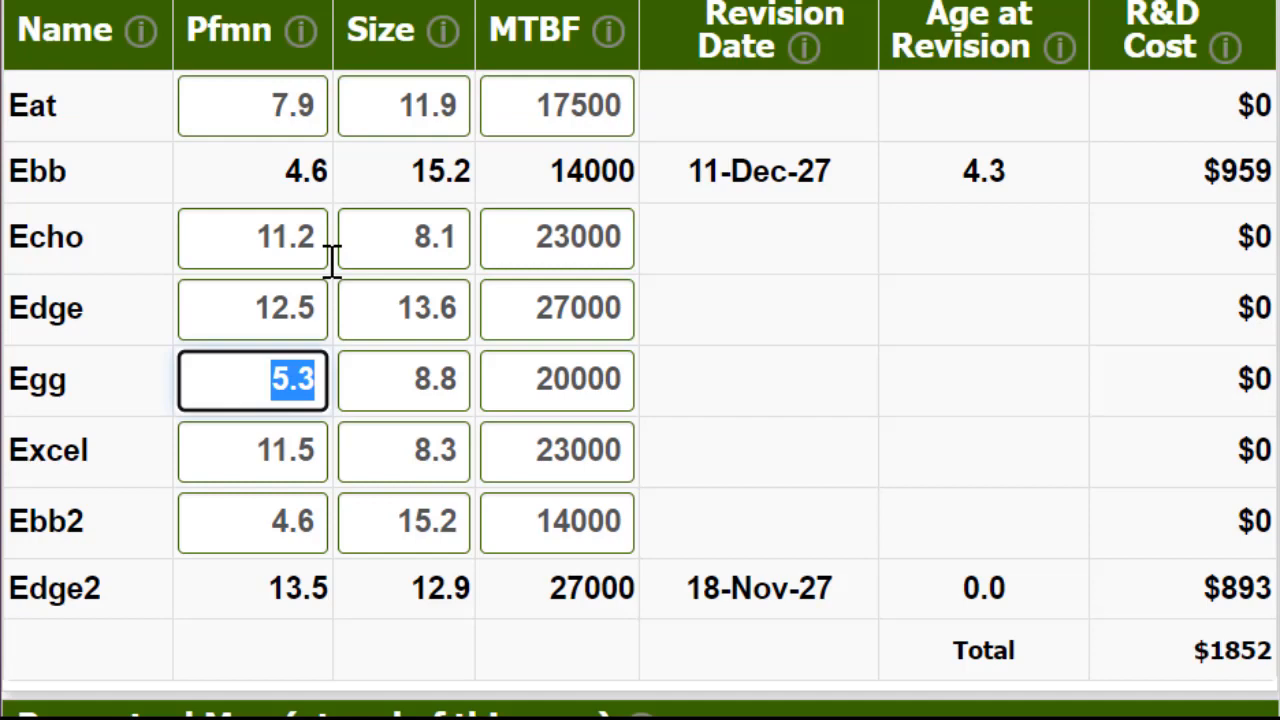
- Set Egg's performance to 6.2 and its size to 7.3
type("6.2")
key("Tab")
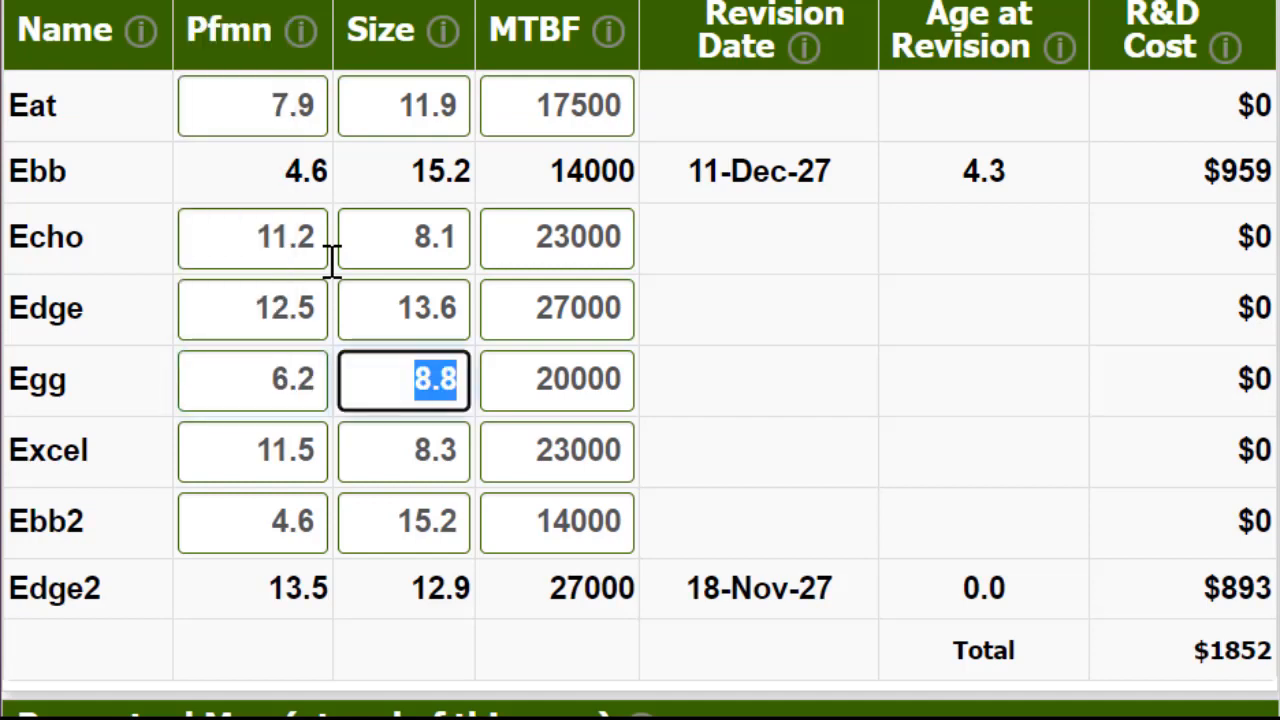
type("7.3")
key("Tab")
key("Tab")
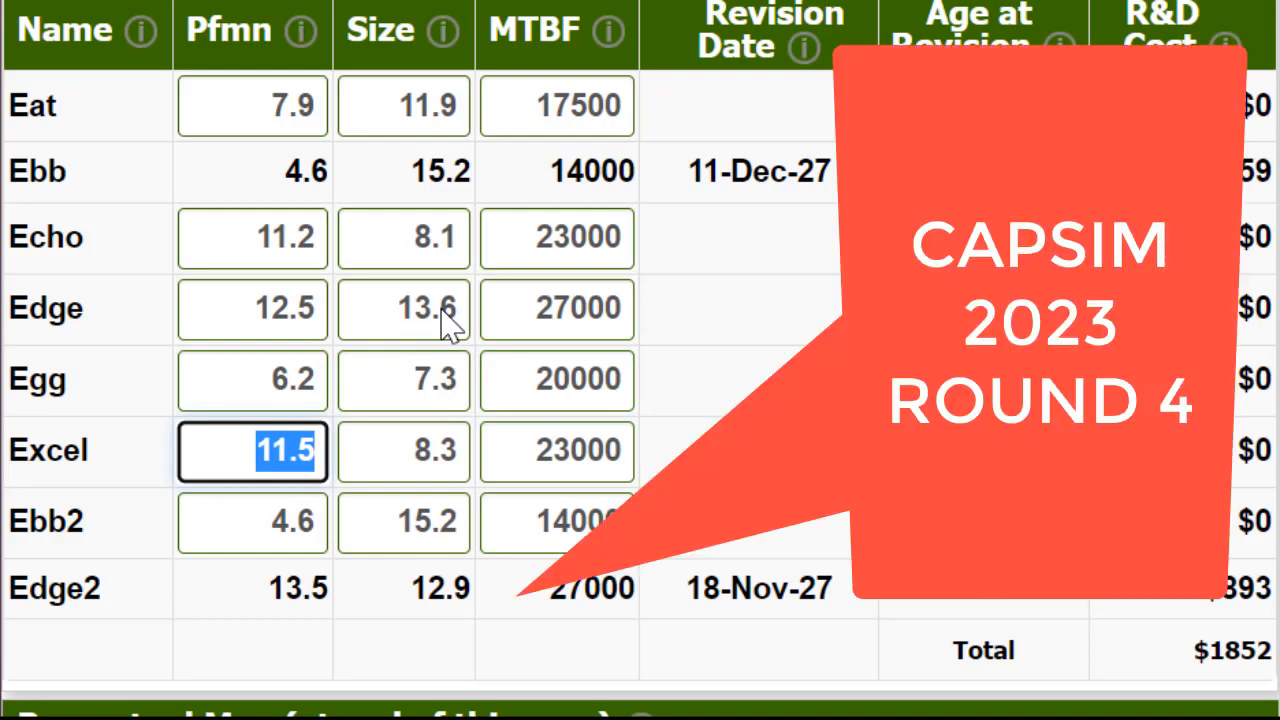
- Set Excel's performance to 12.6 and its size to 7.2
type("12.6")
key("Tab")
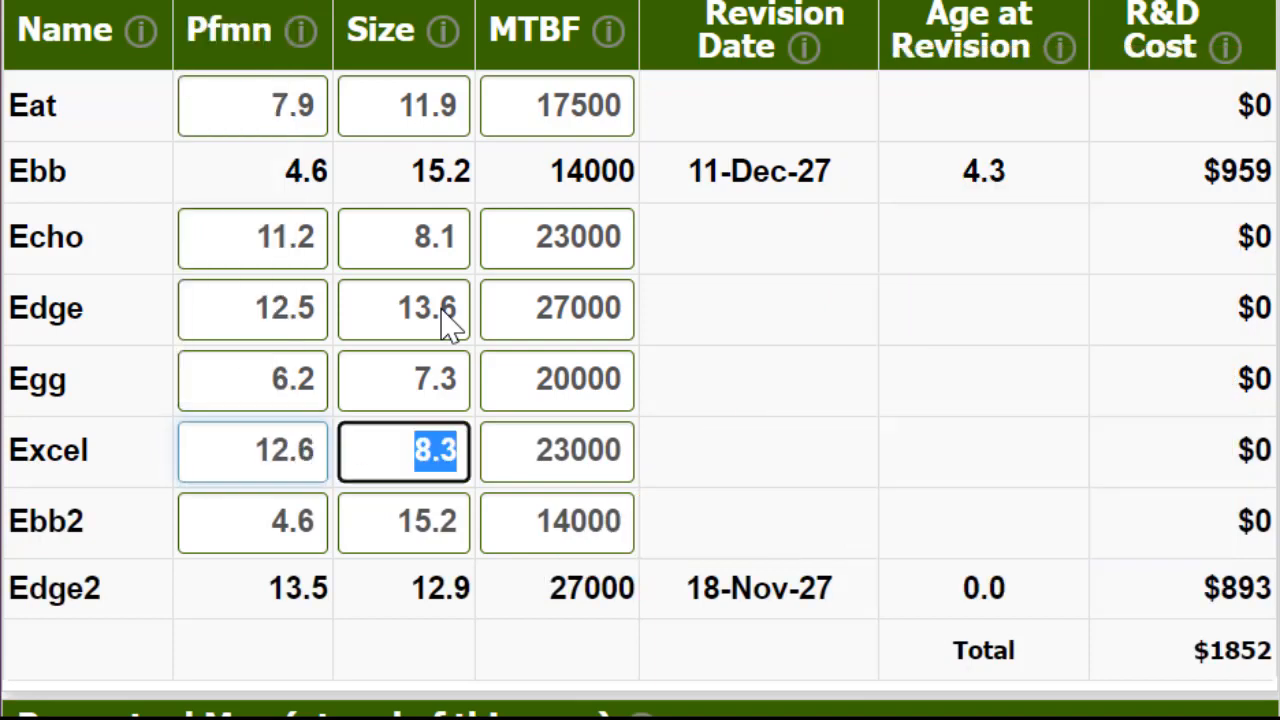
type("7.2")
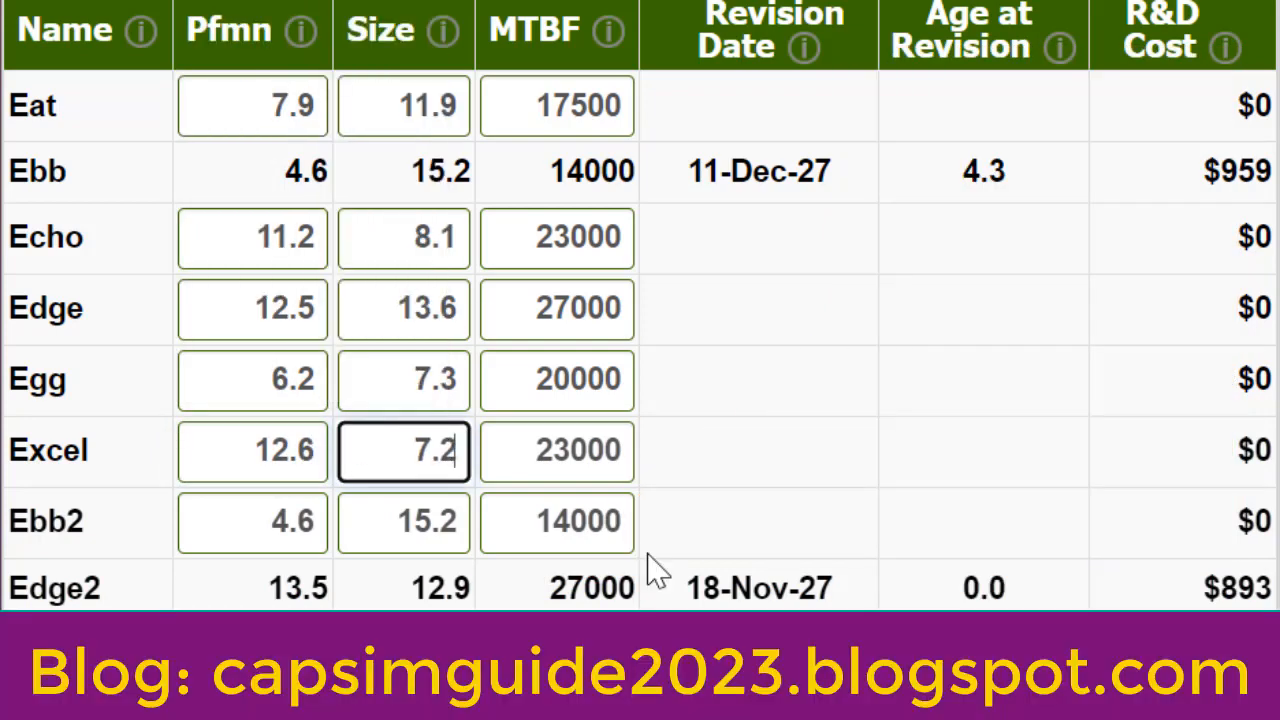
key("Tab")
key("Tab")
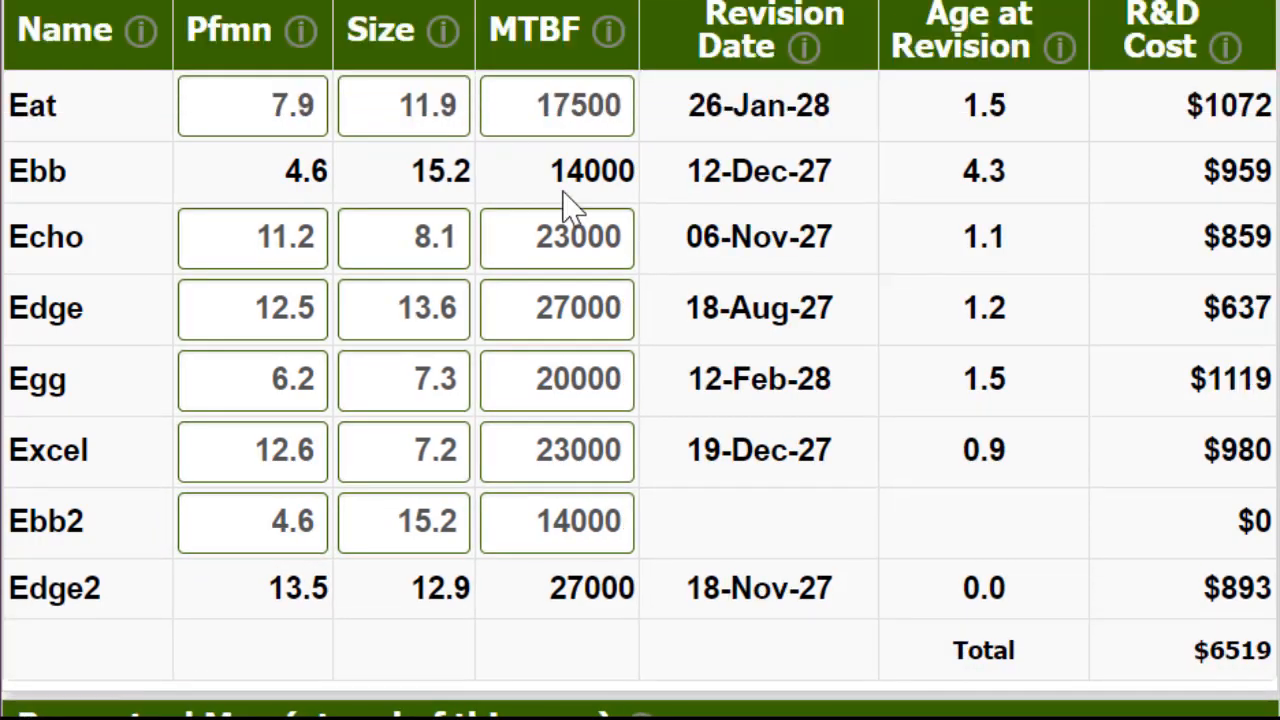
- Set Eat's performance to 7.6 and its size to 12.2
left_click_drag(297, 104, 357, 125)
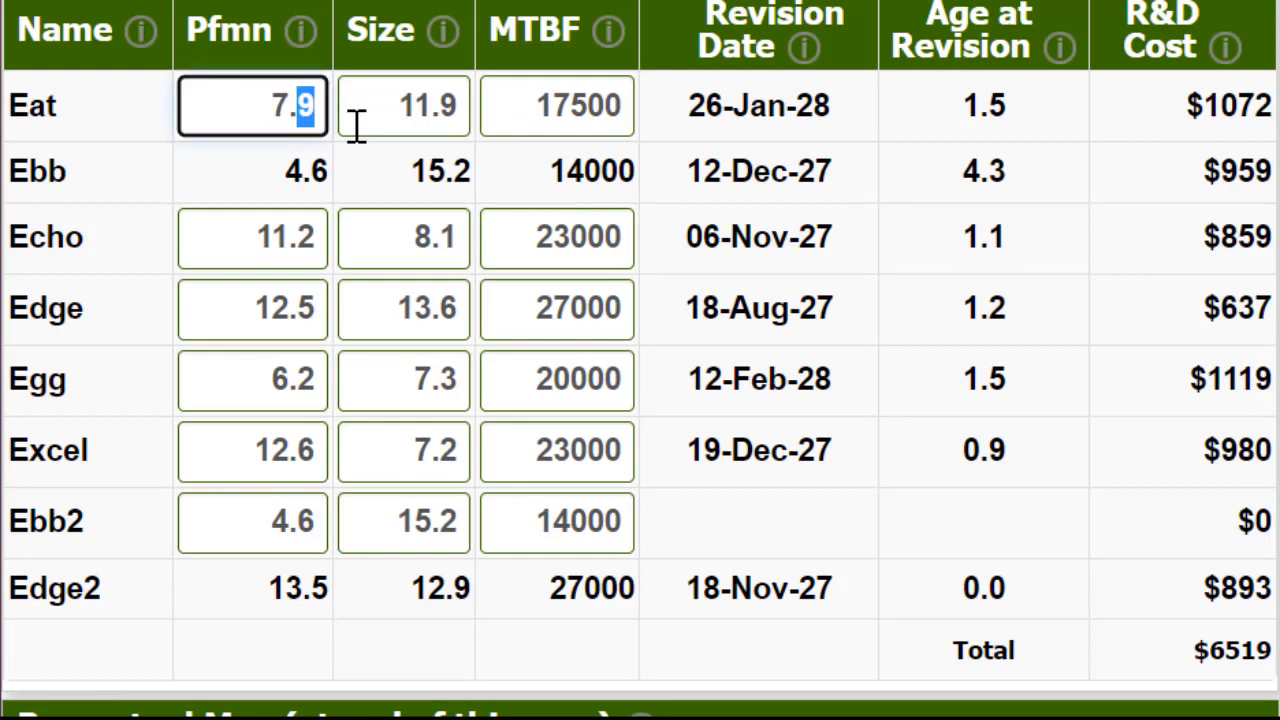
type("6")
key("Tab")
type("12.2")
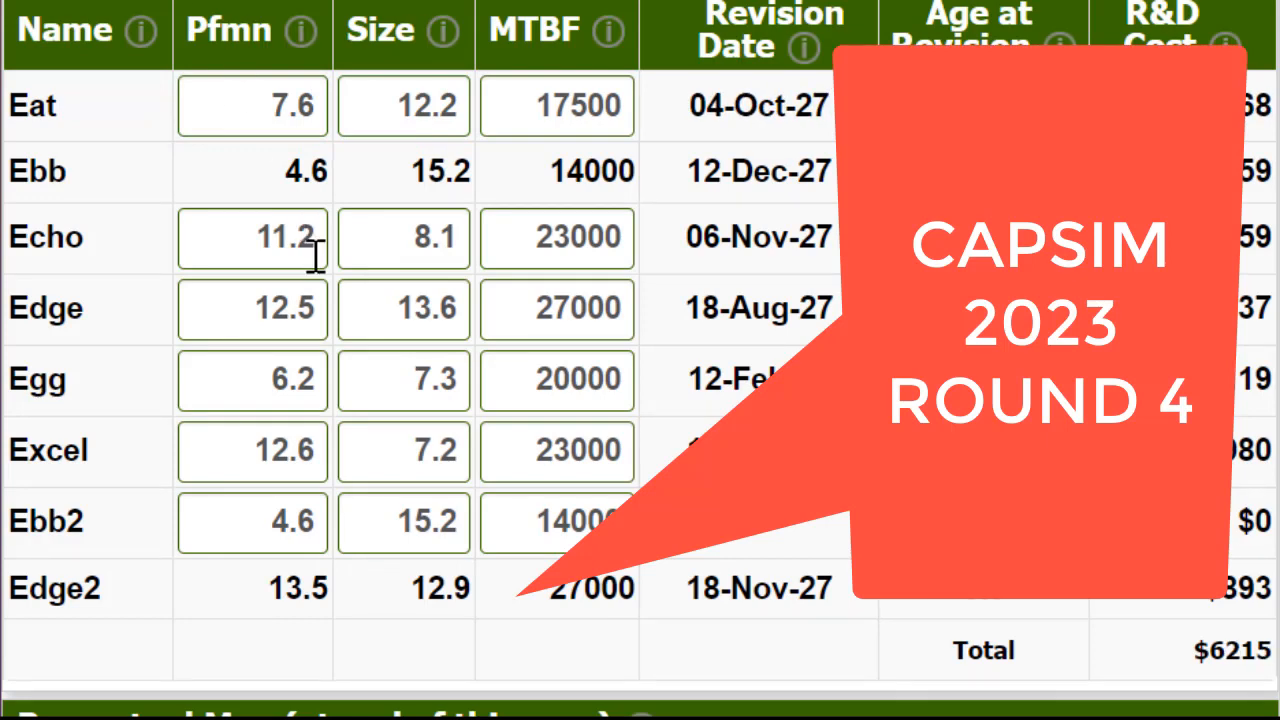
- Try a performance of 11.7 for Echo
left_click(302, 237)
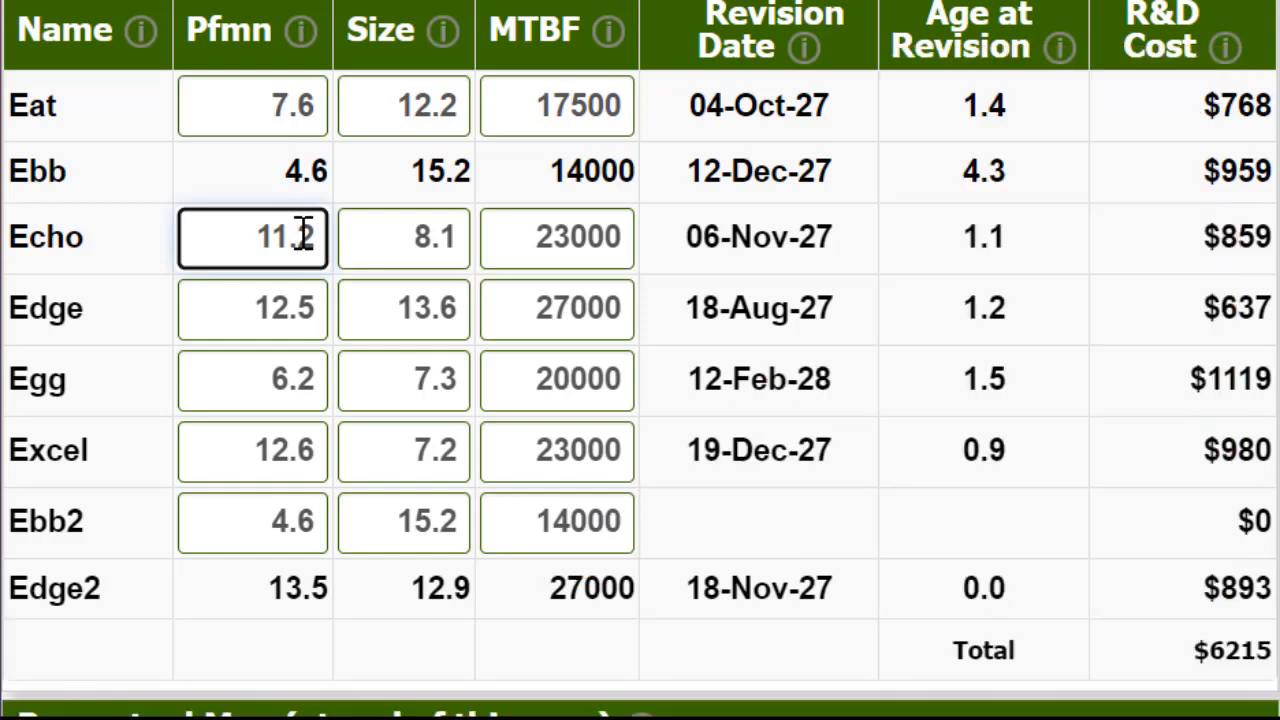
key("BackSpace")
type("7")
key("Return")
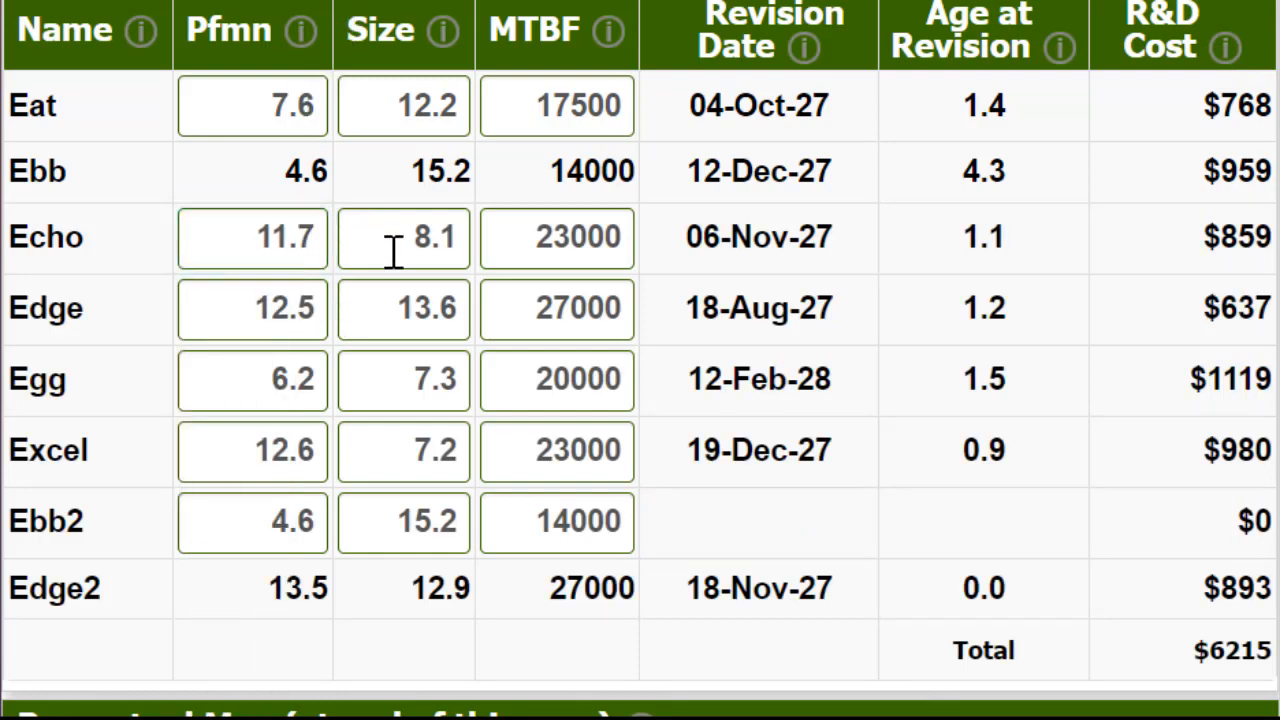
- Set Echo's performance to 11.4 and its size to 8.4
left_click(303, 233)
key("shift+Left")
type("4")
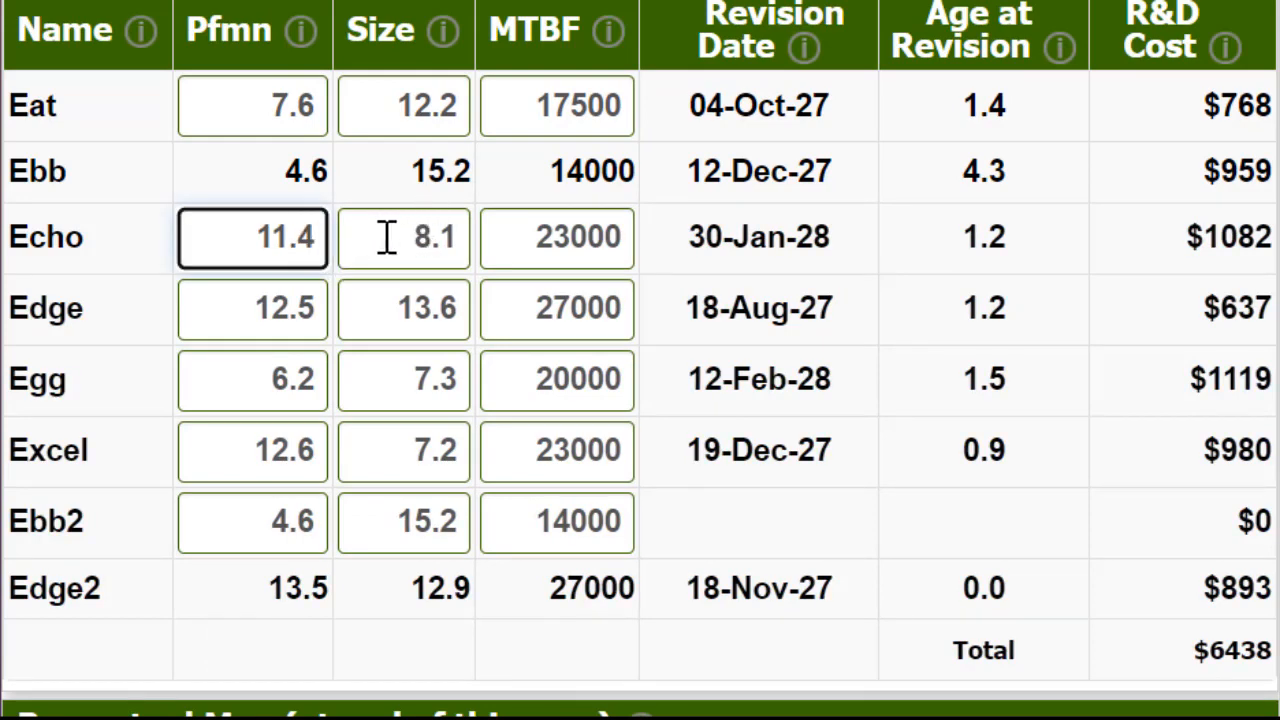
left_click(466, 240)
key("shift+Left")
type("4")
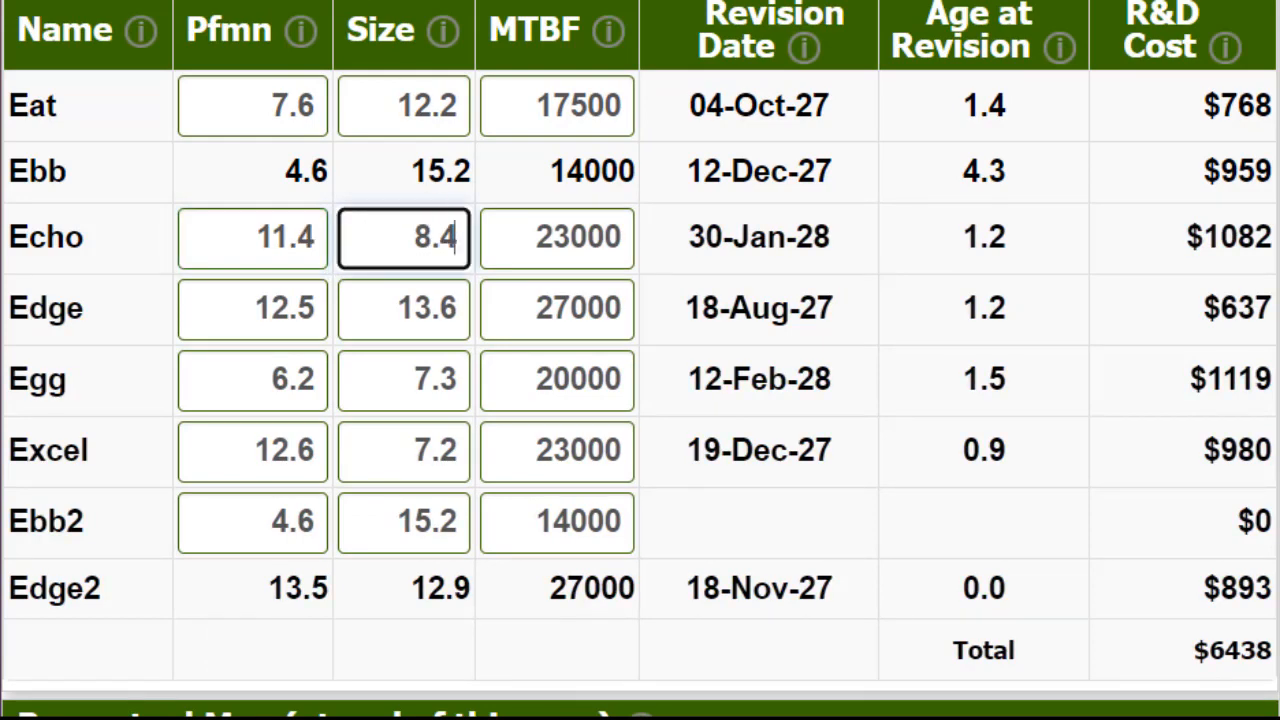
key("Return")
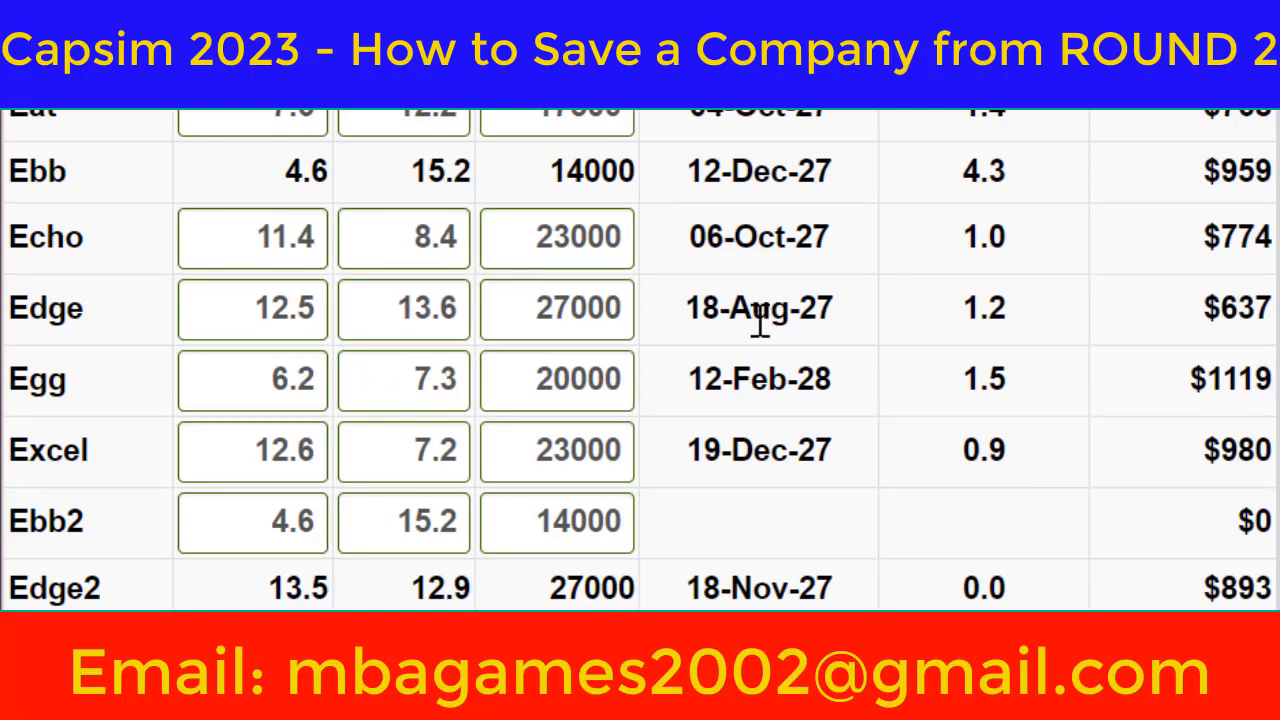
- Revise Egg's specifications to a performance of 5.9 and a size of 7.6
double_click(254, 400)
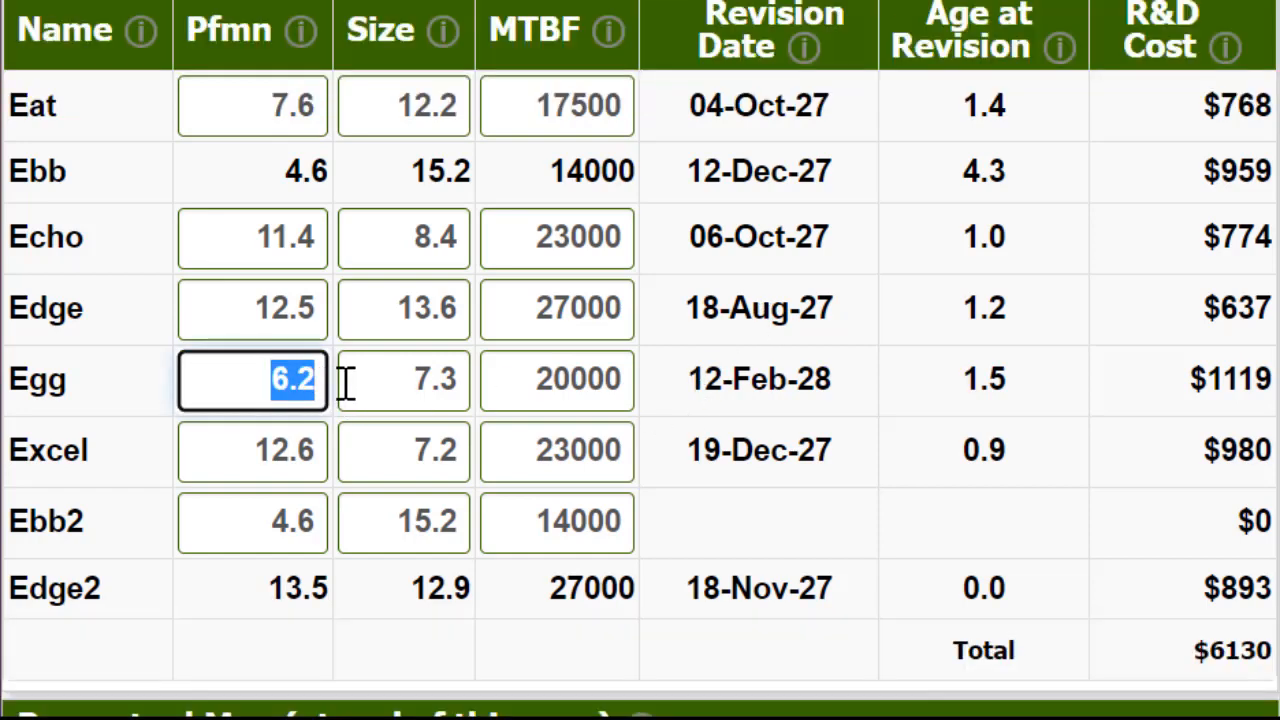
type("5.9")
key("Tab")
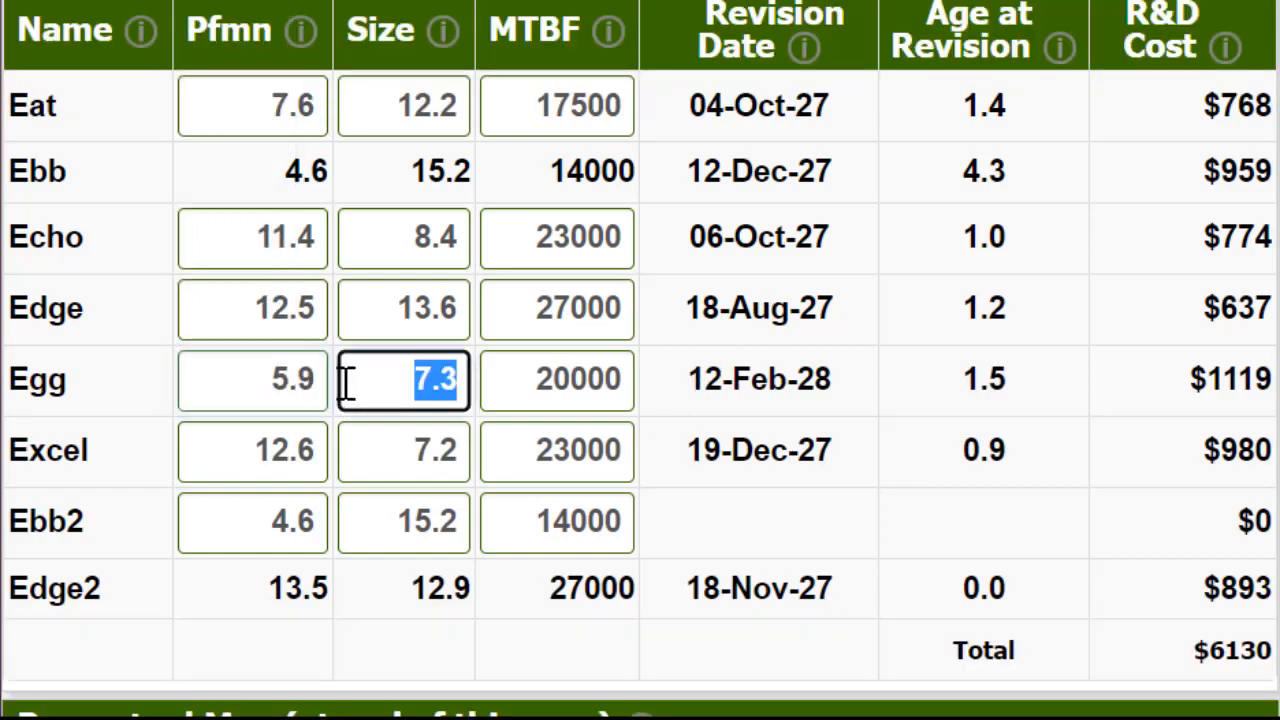
type("7.6")
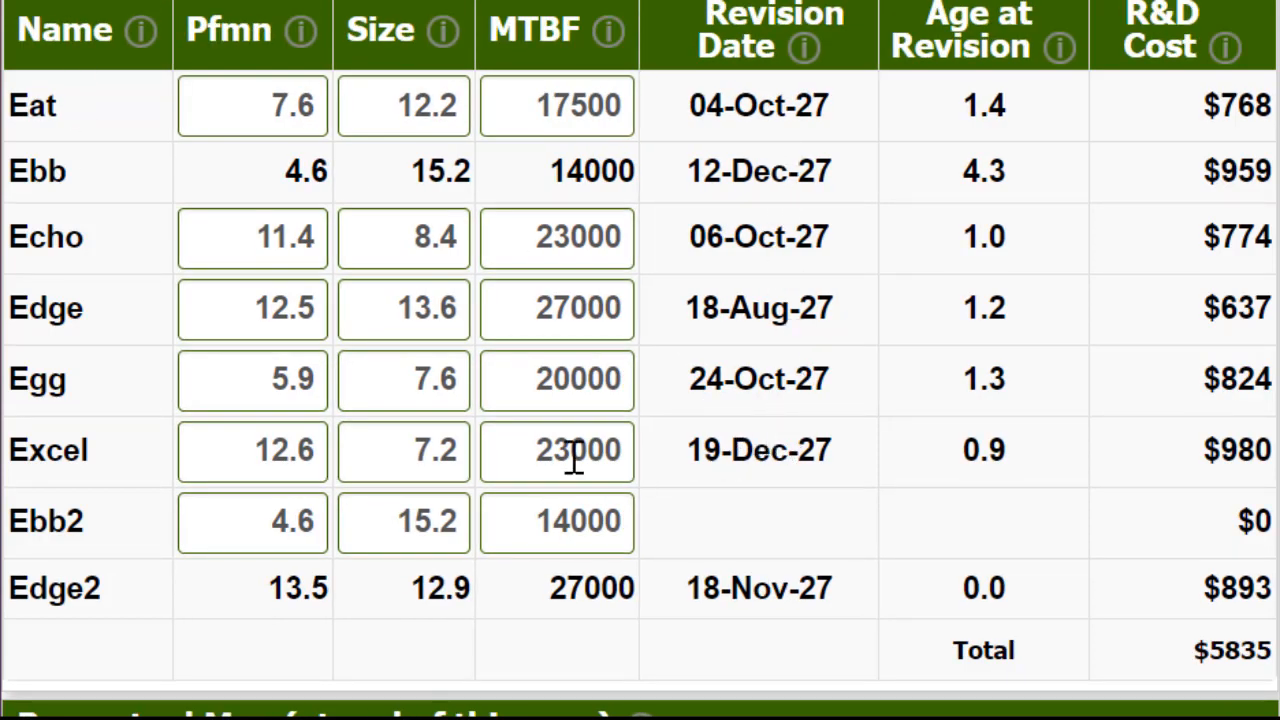
- Revise Excel's specifications to a performance of 12.3 and a size of 7.5
left_click_drag(298, 450, 420, 468)
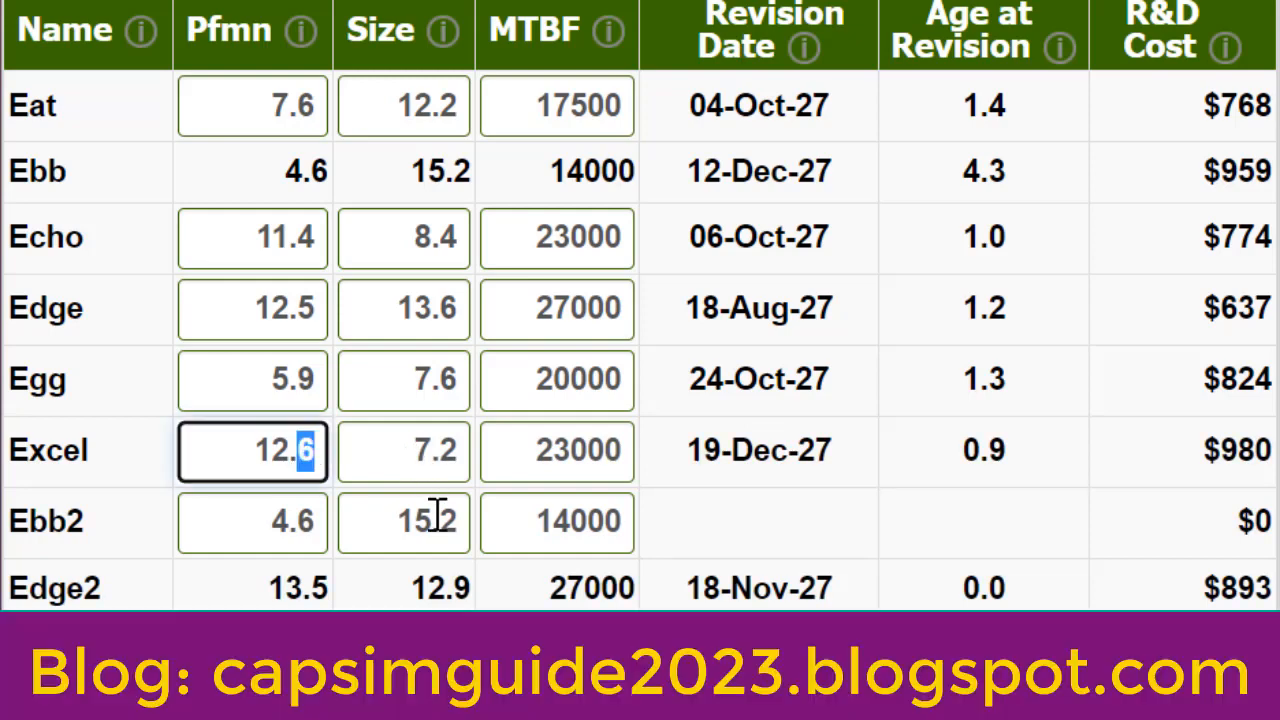
type("3")
key("Tab")
type("7.5")
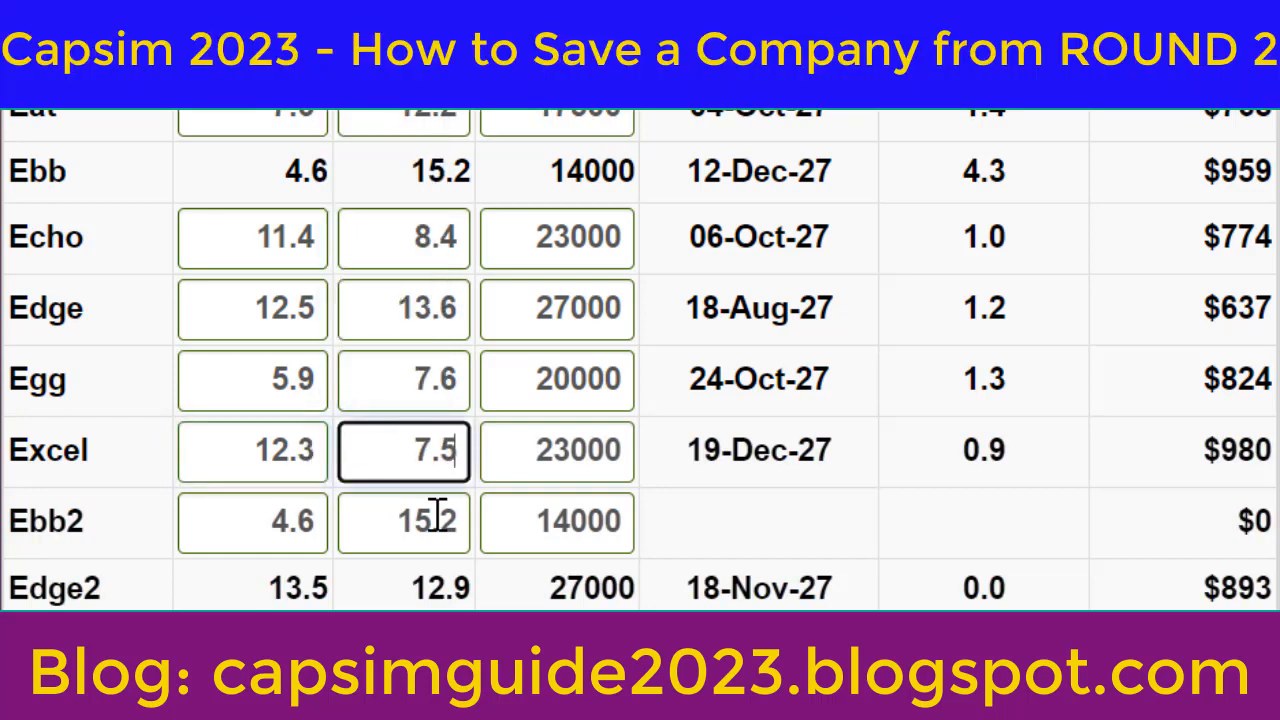
key("Return")
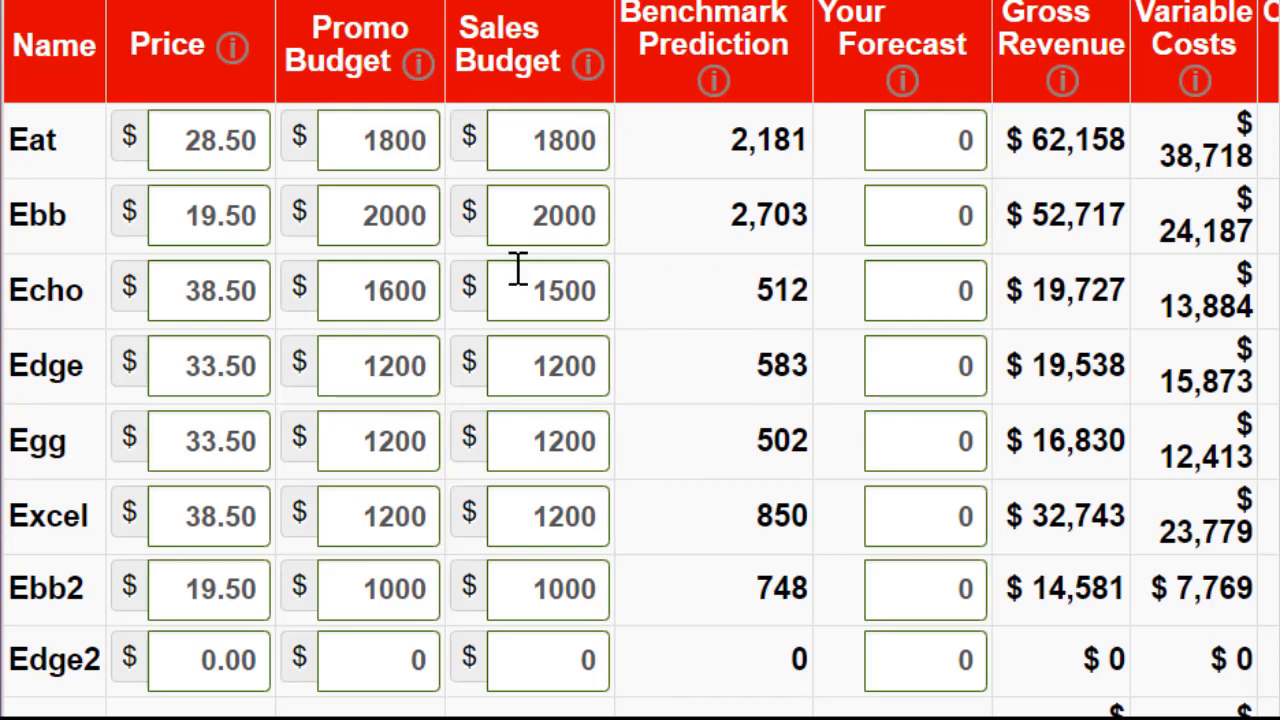
- In the marketing decisions, set Eat's price to $27.50 and Ebb's price to $18.50
double_click(191, 137)
type("2")
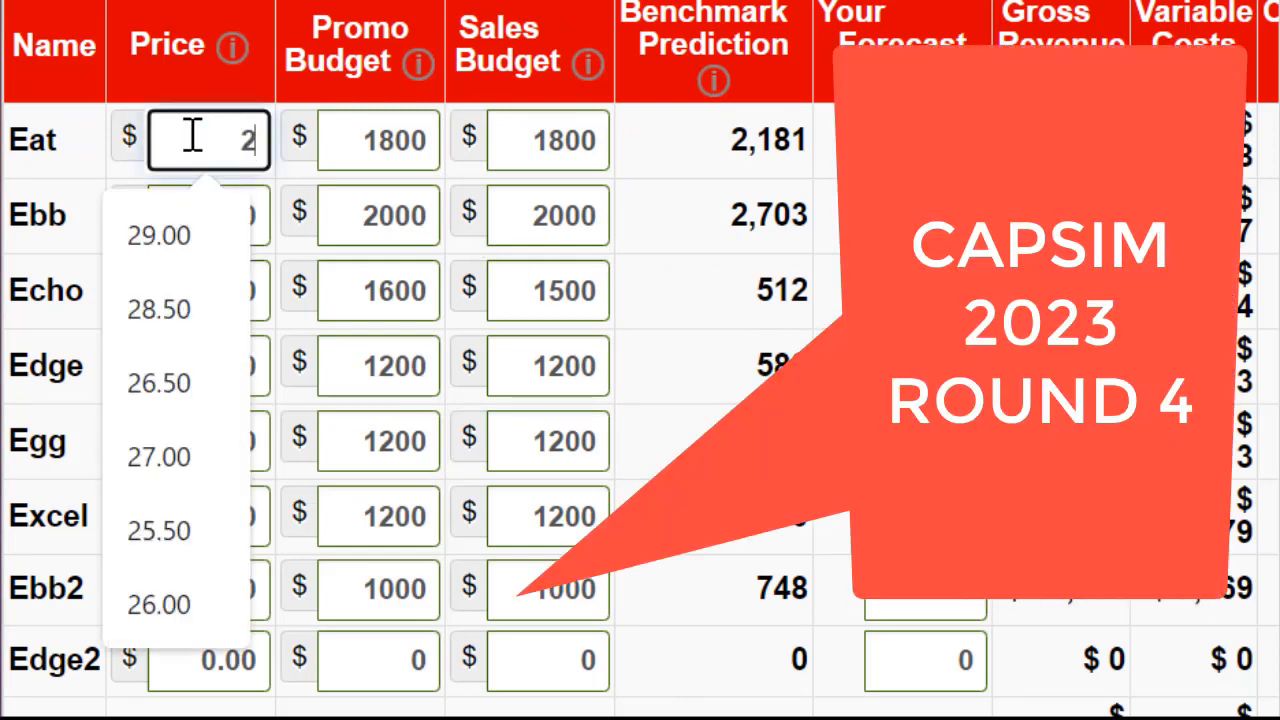
type("7.5")
key("Tab")
key("Tab")
type("18")
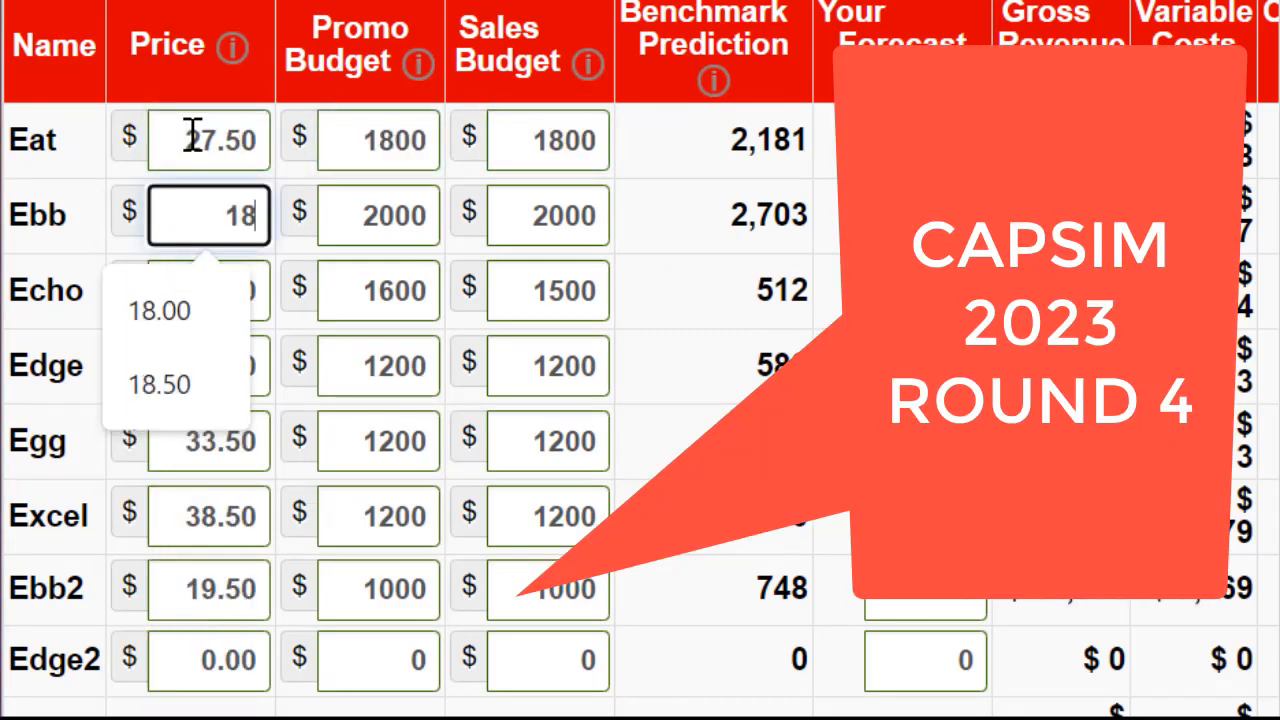
type(".50")
key("Tab")
key("Tab")
key("Tab")
key("Tab")
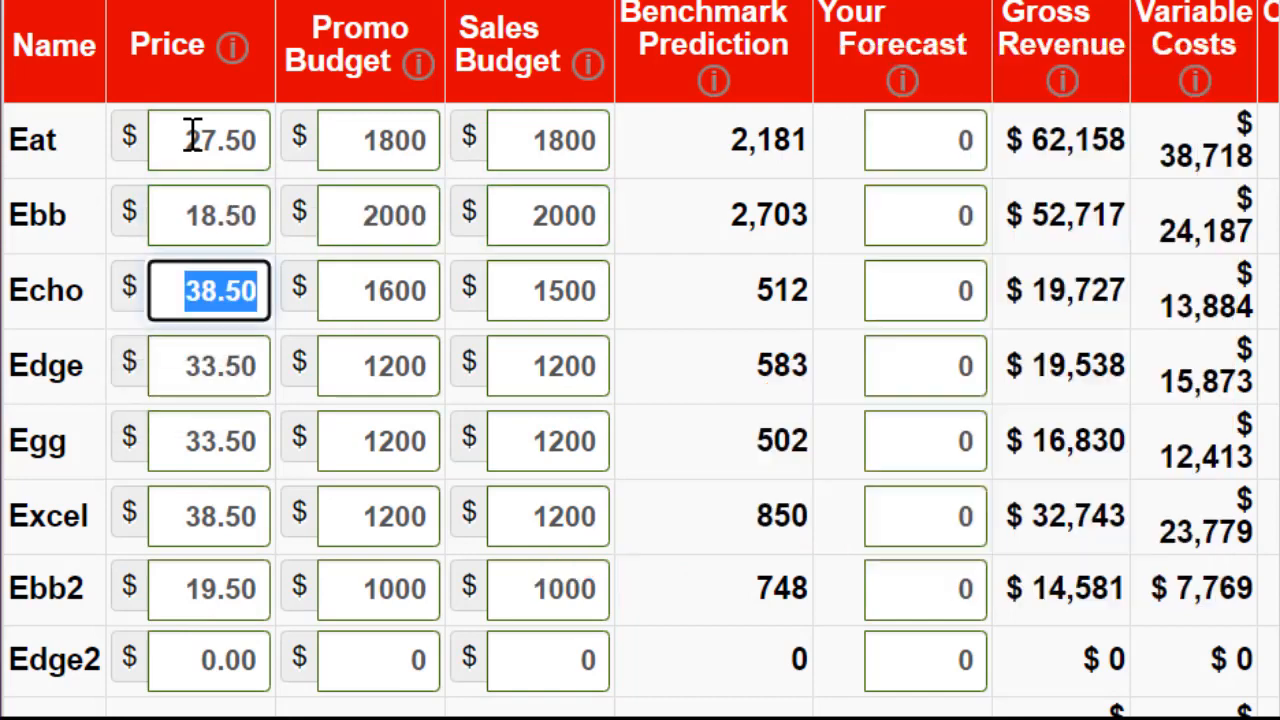
- Set Echo's price to $37.50 and Edge's price to $32.50
type("37.5")
key("Tab")
key("Tab")
key("Tab")
key("Tab")
type("32")
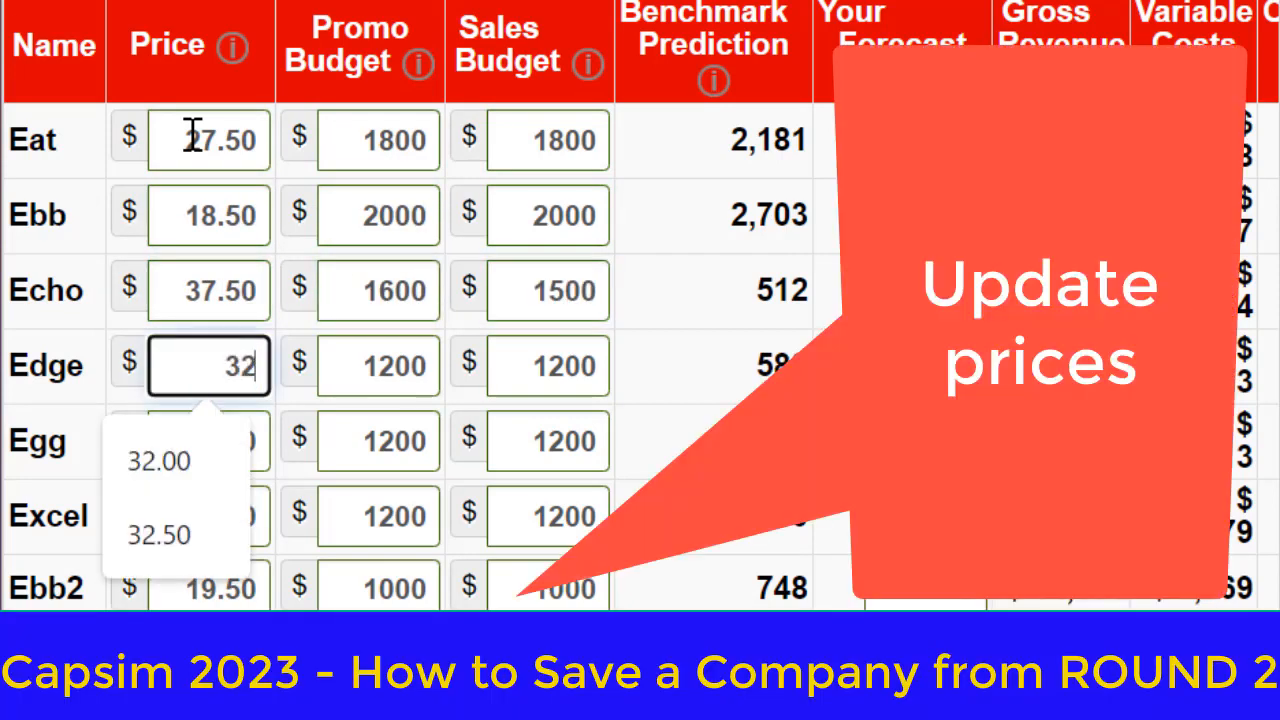
type(".5")
key("Tab")
key("Tab")
key("Tab")
key("Tab")
- Set Egg's price to $32.50 and Excel's price to $37.50
type("32.5")
key("Tab")
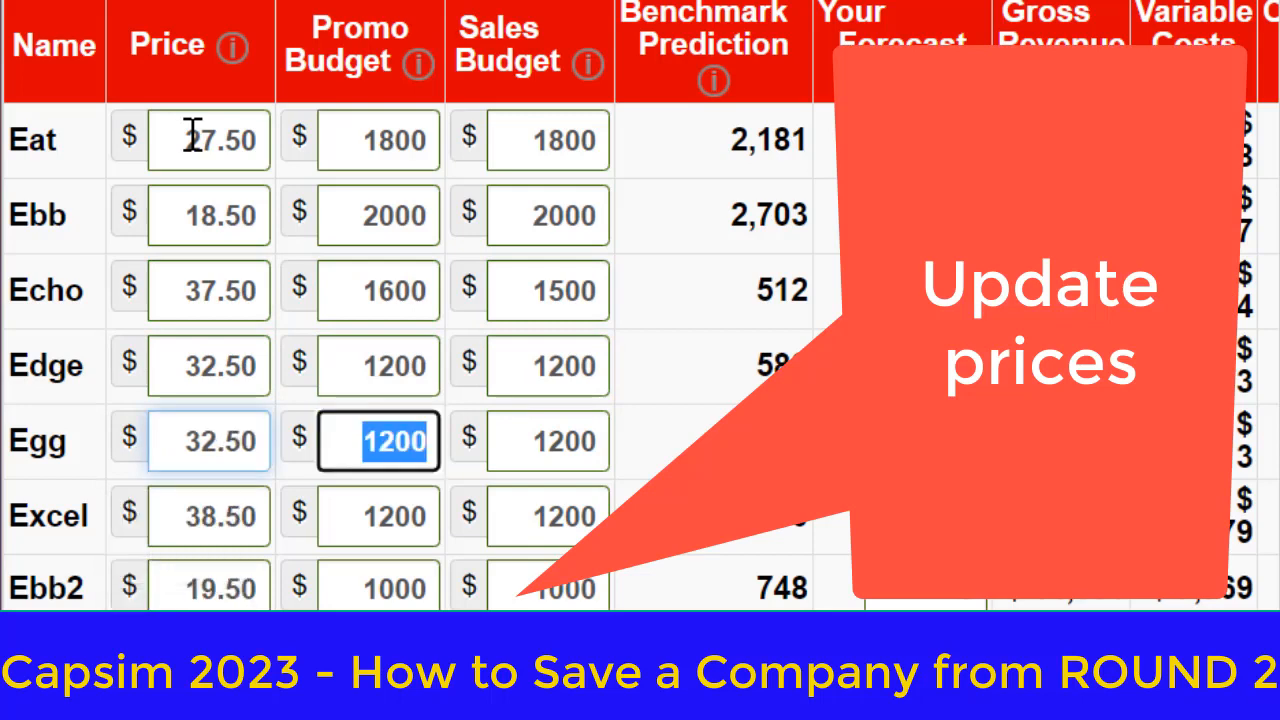
key("Tab")
key("Tab")
key("Tab")
type("37.5")
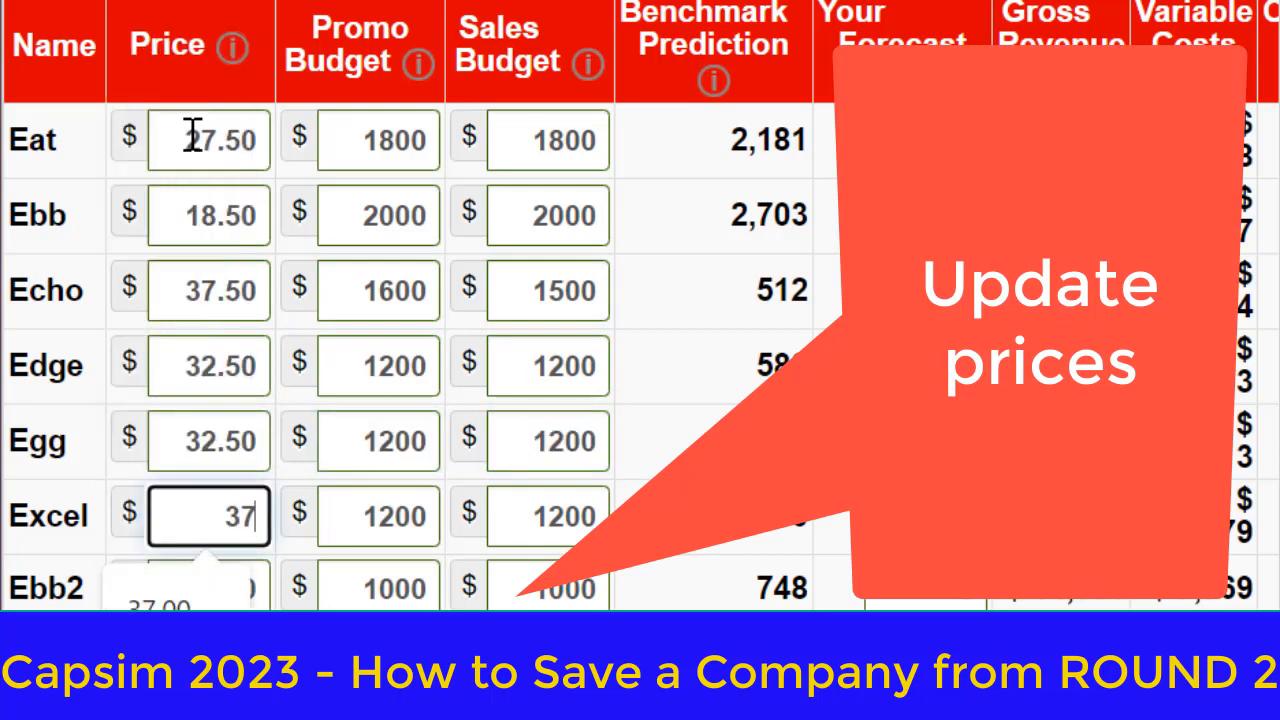
key("Tab")
key("Tab")
key("Tab")
key("Tab")
- Set Ebb2's price to $18.50 and Edge2's price to $32.50
type("18.5")
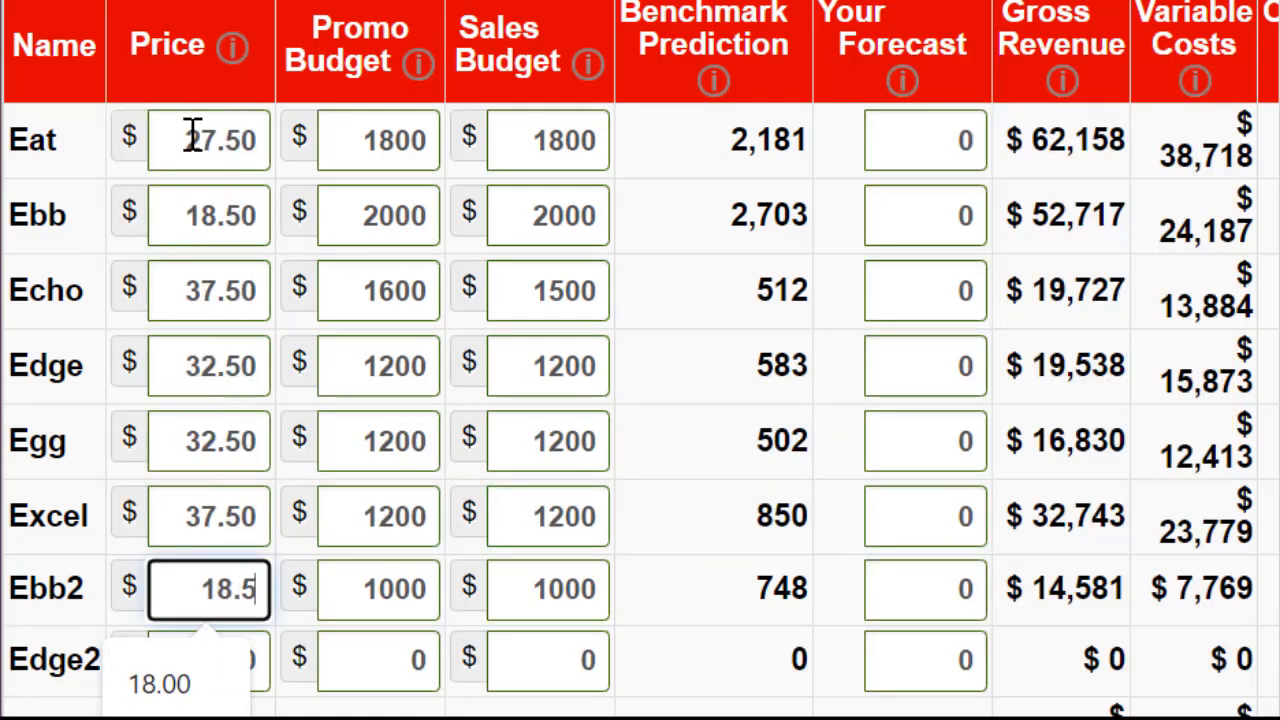
key("Tab")
key("Tab")
key("Tab")
key("Tab")
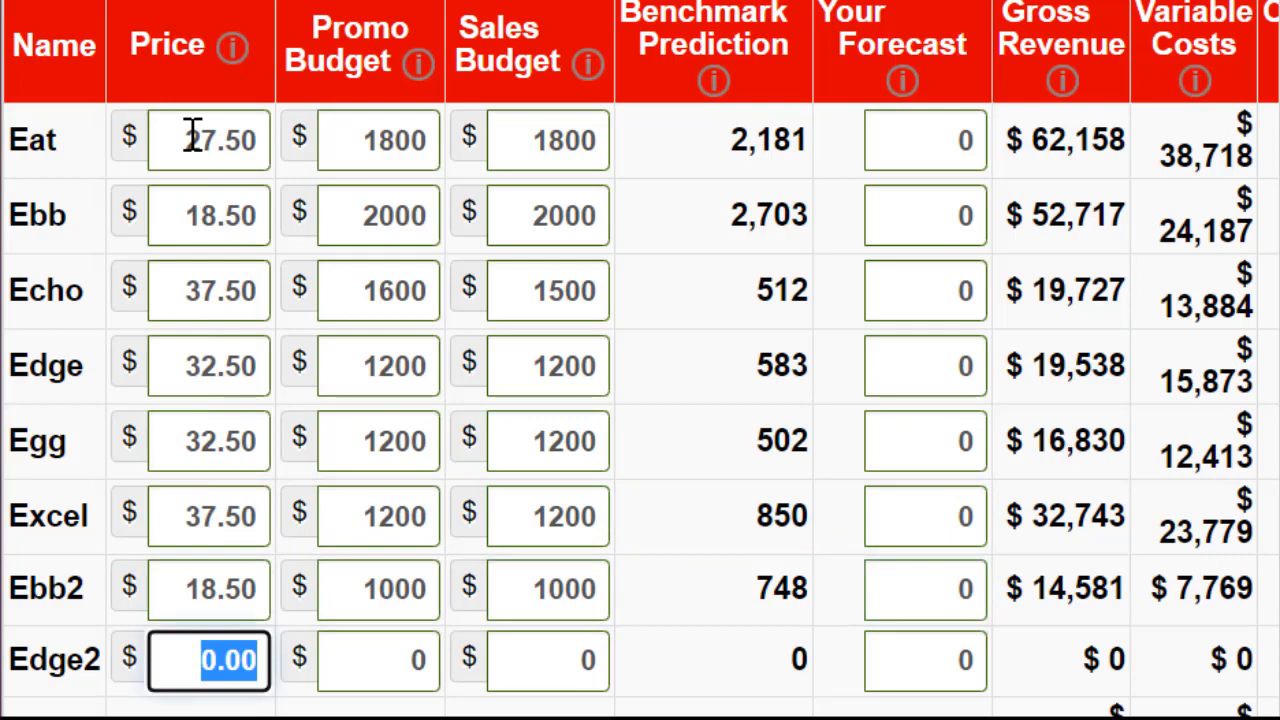
type("32.5")
key("Tab")
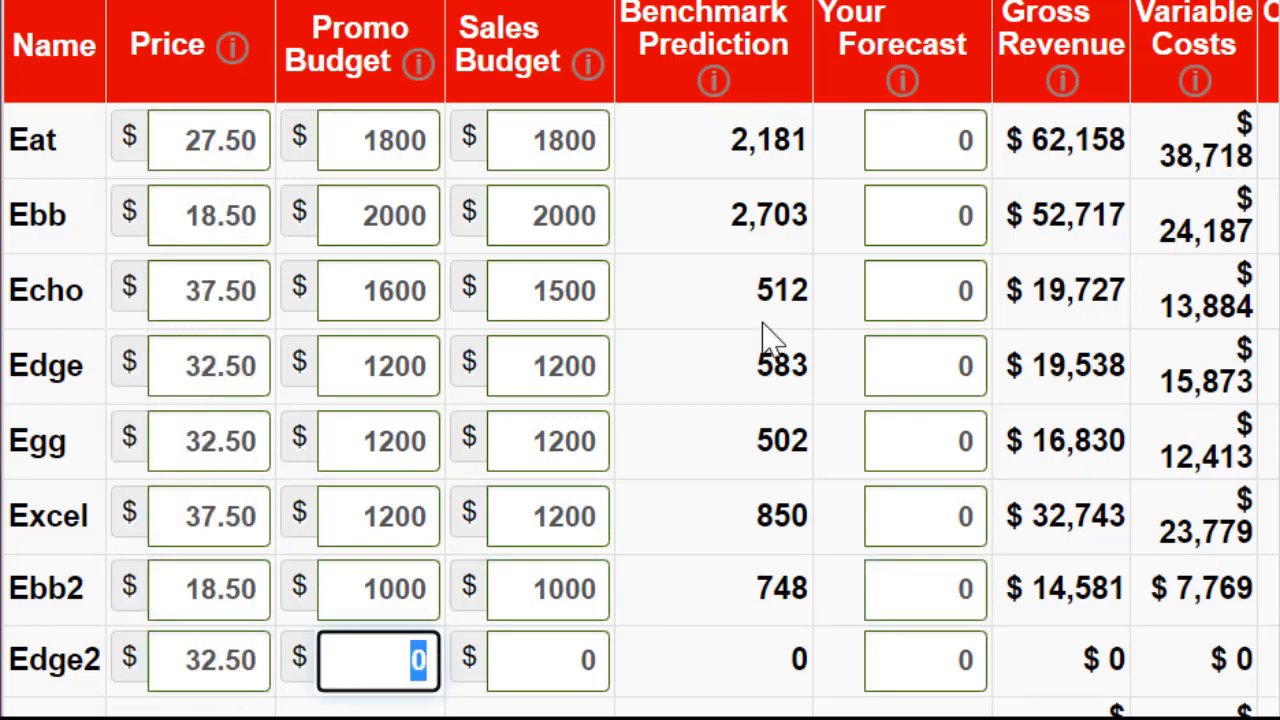
- Copy Ebb's promo budget of 2000 into Eat's promo and sales budgets
double_click(371, 206)
key("ctrl+c")
double_click(419, 140)
key("ctrl+v")
double_click(530, 140)
key("ctrl+v")
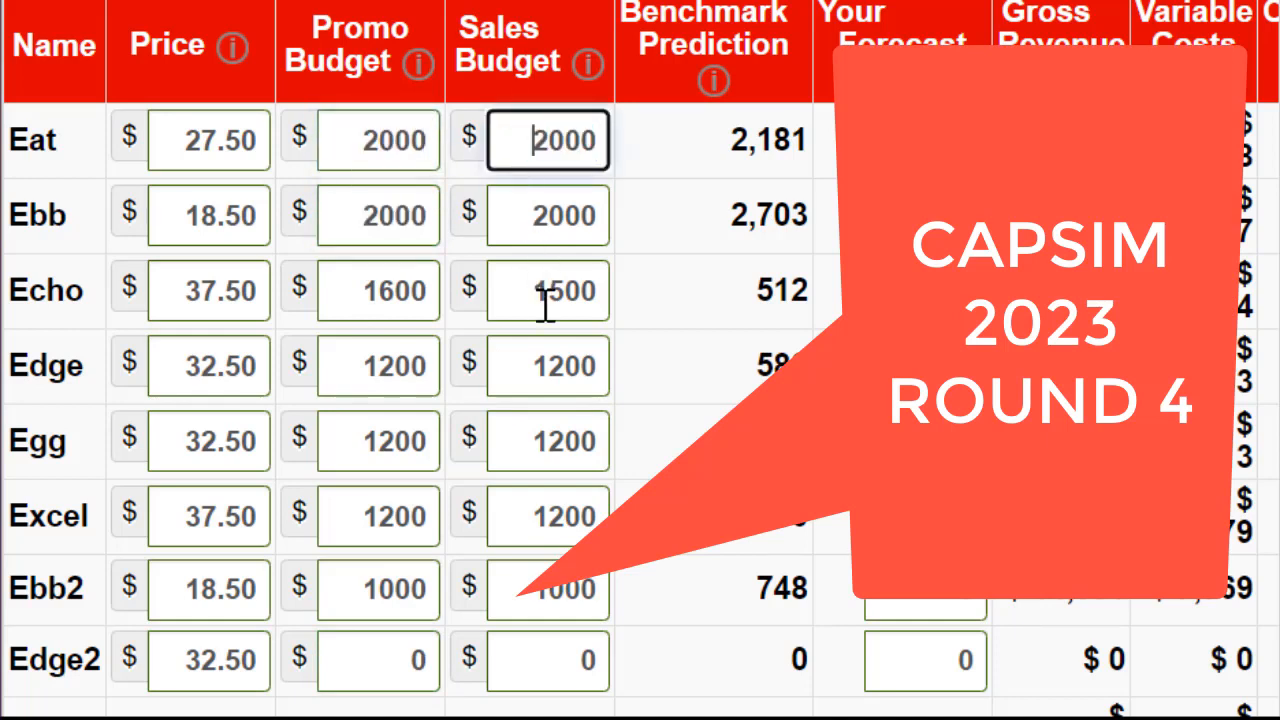
- Set the sales budgets of Echo, Edge and Egg to 2000 each
double_click(543, 295)
key("ctrl+v")
double_click(543, 366)
key("ctrl+v")
double_click(543, 438)
key("ctrl+v")
- Set the sales budgets of Ebb2, Edge2 and Excel to 2000 each
key("ctrl+v")
double_click(566, 588)
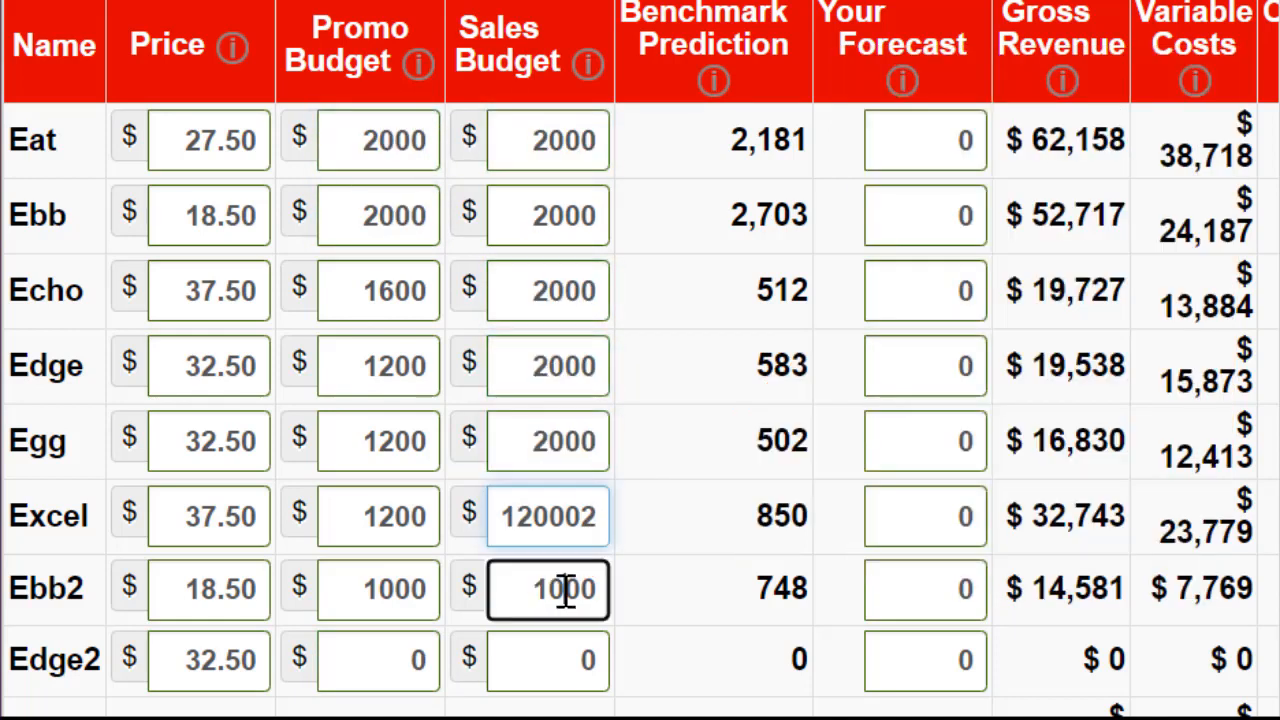
key("ctrl+v")
double_click(560, 654)
key("ctrl+v")
double_click(534, 514)
key("ctrl+v")
- Set the promo budgets of Edge and Egg to 2000 each
double_click(390, 365)
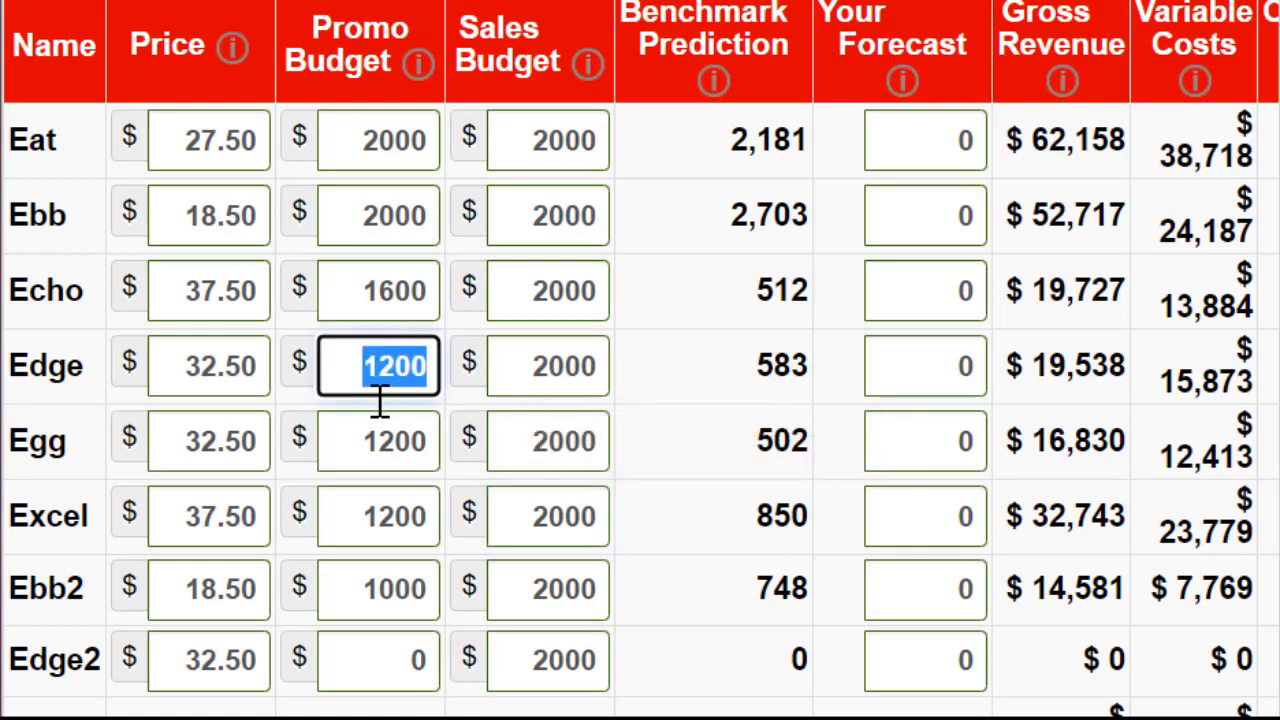
key("ctrl+v")
left_click(380, 447)
key("ctrl+v")
double_click(387, 466)
key("ctrl+v")
- Set the remaining promo budgets, for Excel, Ebb2, Edge2 and Echo, to 2000 each
double_click(389, 515)
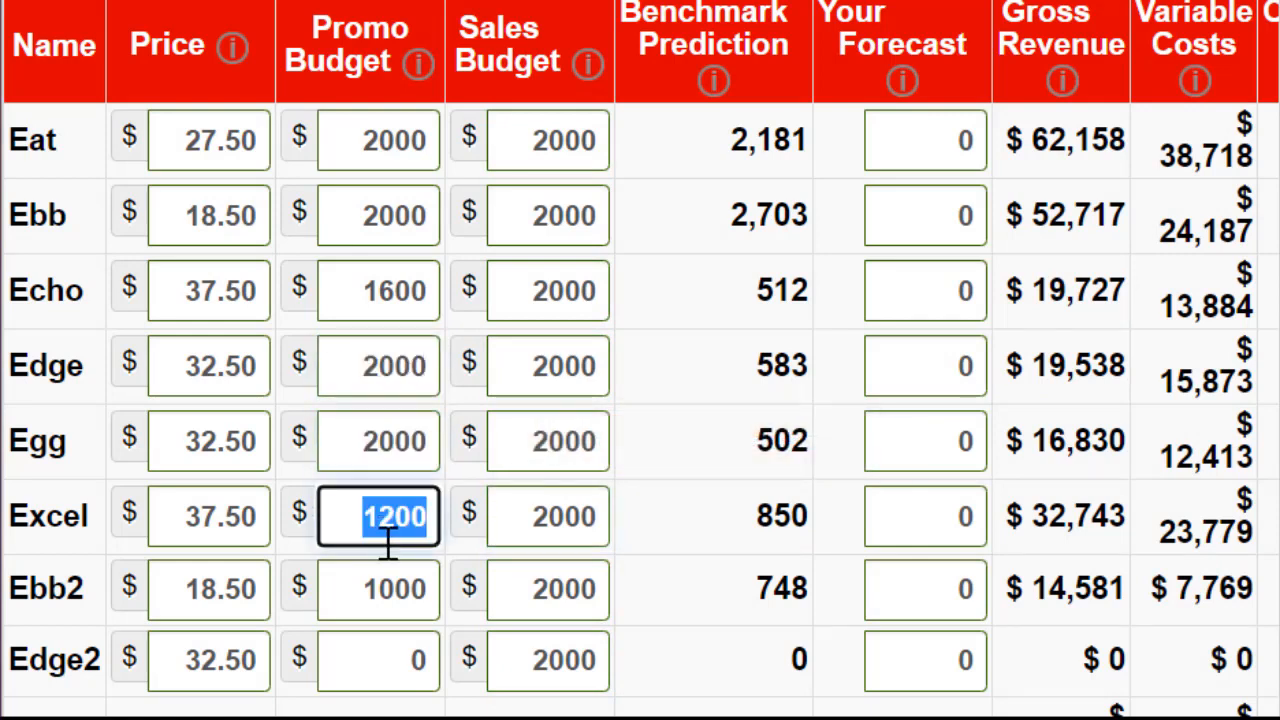
key("ctrl+v")
double_click(391, 588)
key("ctrl+v")
double_click(360, 298)
key("ctrl+v")
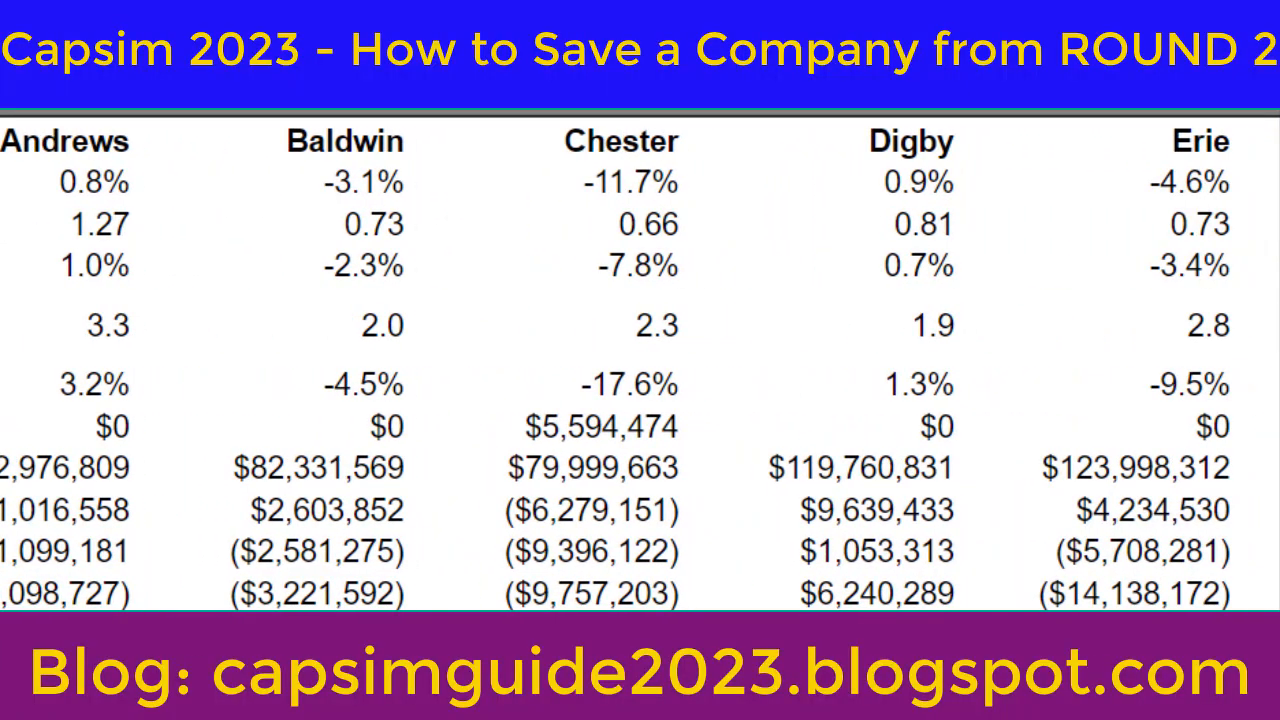
- Review the companies' sales and Erie's profit in Selected Financial Statistics, and copy the report rows for products Eat through Edge2
left_click_drag(20, 462, 1234, 472)
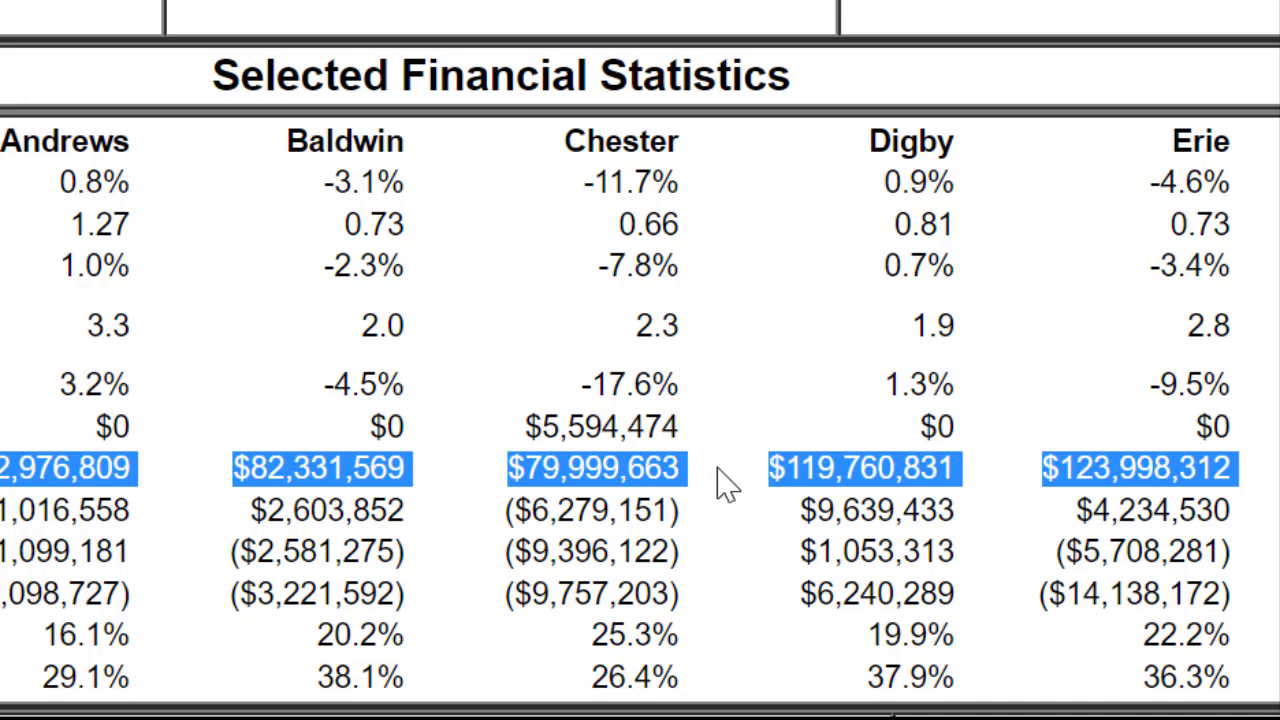
left_click_drag(1040, 556, 1168, 552)
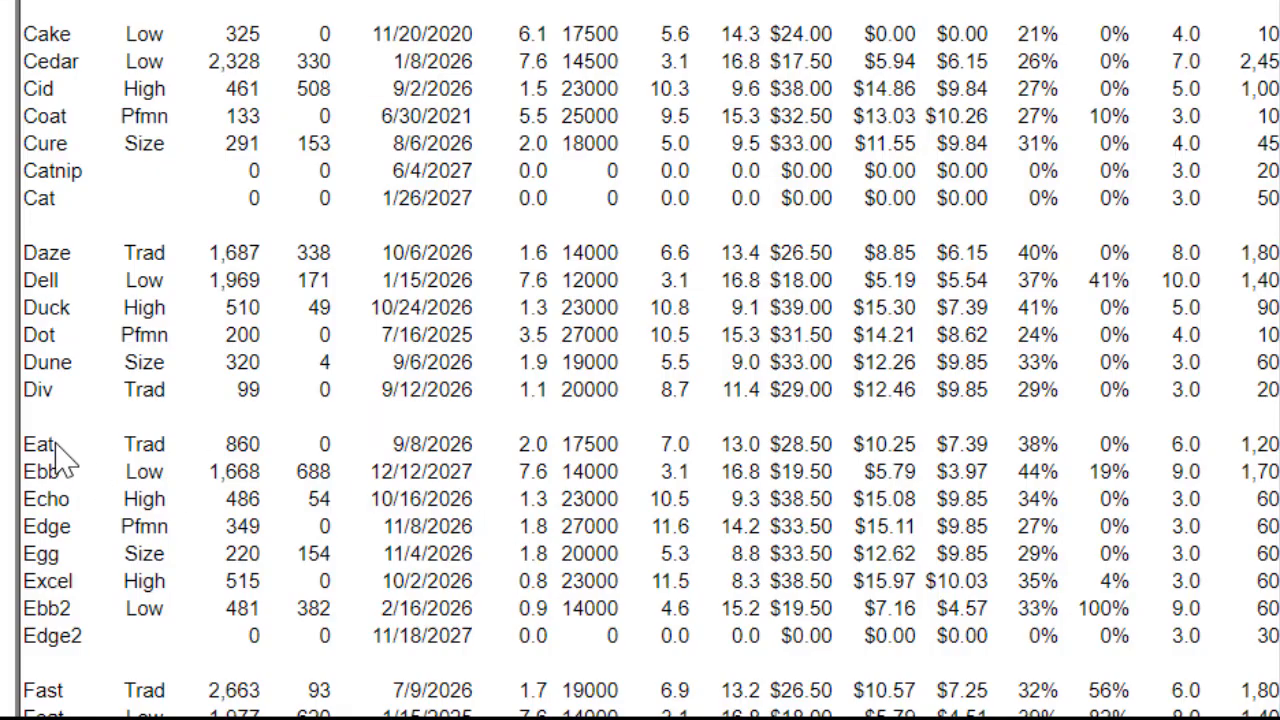
left_click_drag(40, 443, 480, 636)
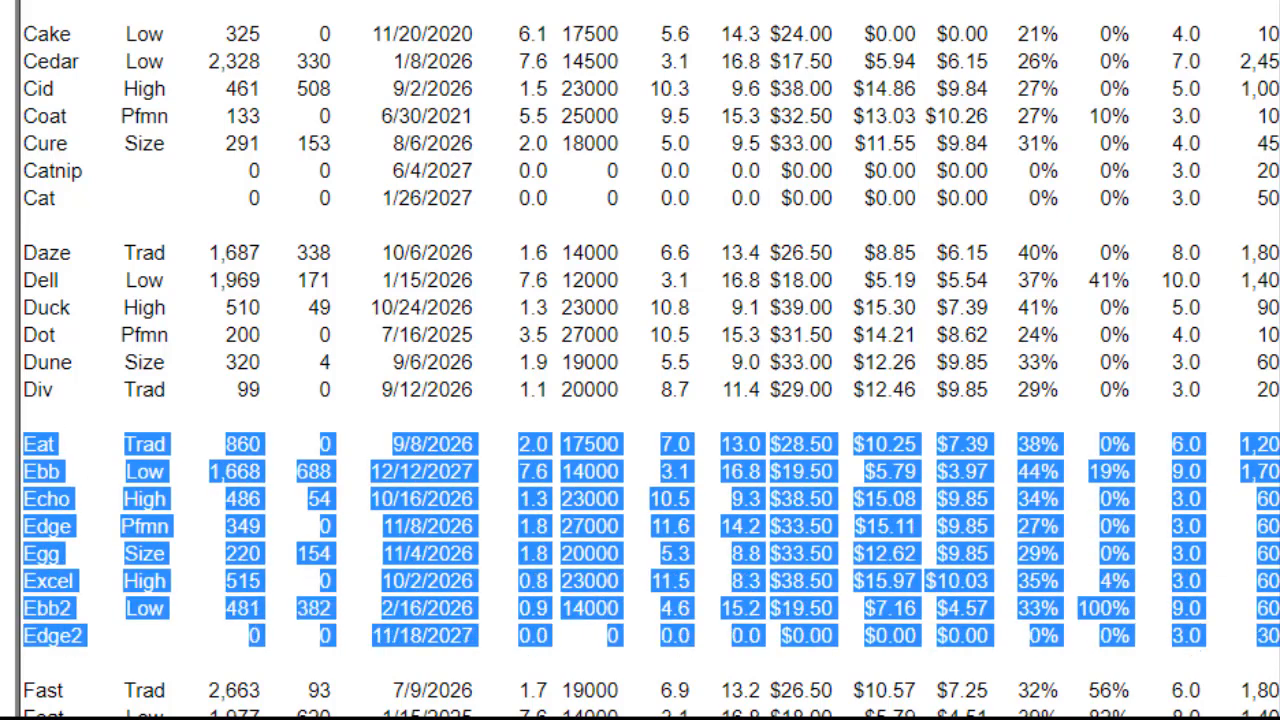
right_click(480, 520)
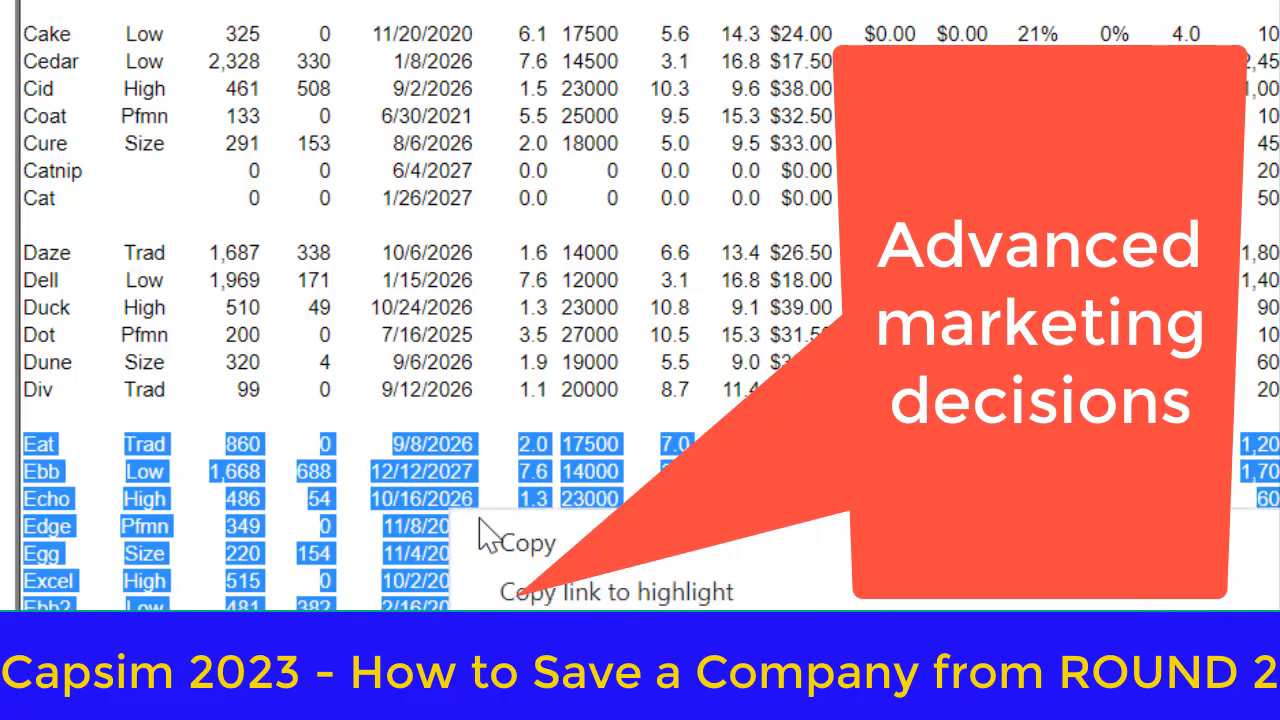
left_click(510, 525)
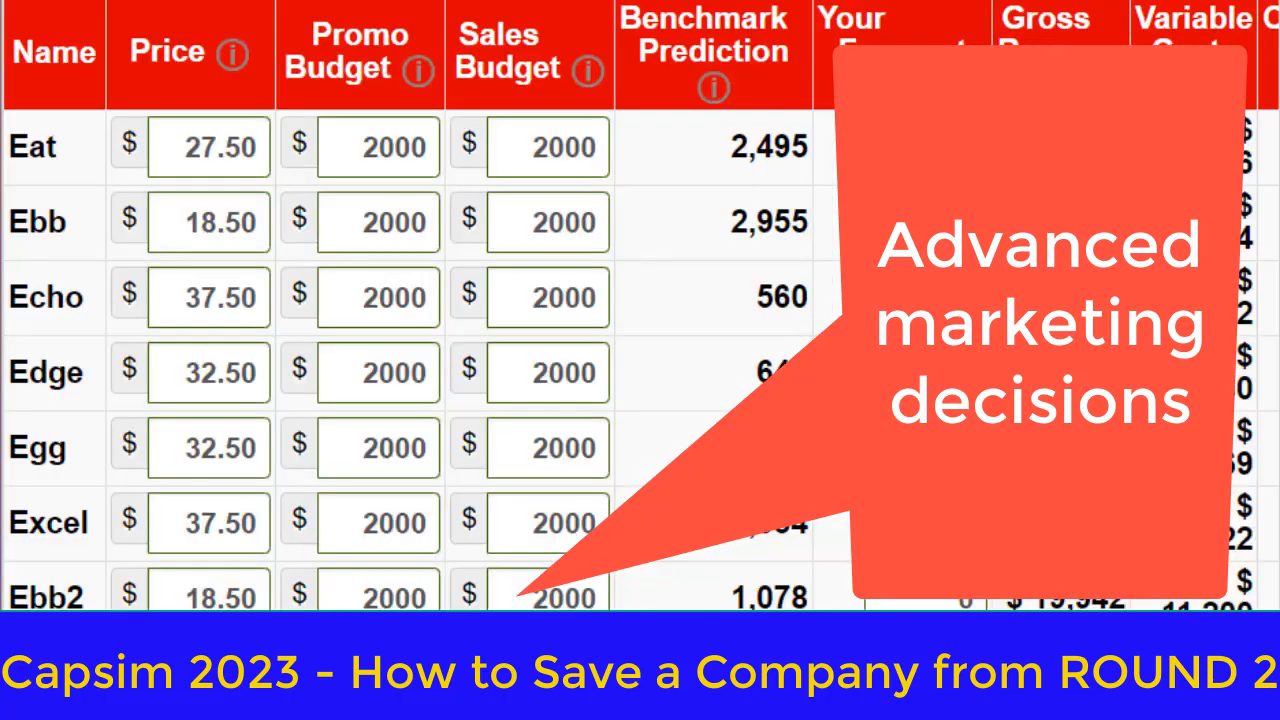
- Enter sales forecasts of 1080 for Eat and 2143 for Ebb in the marketing decisions
left_click(892, 135)
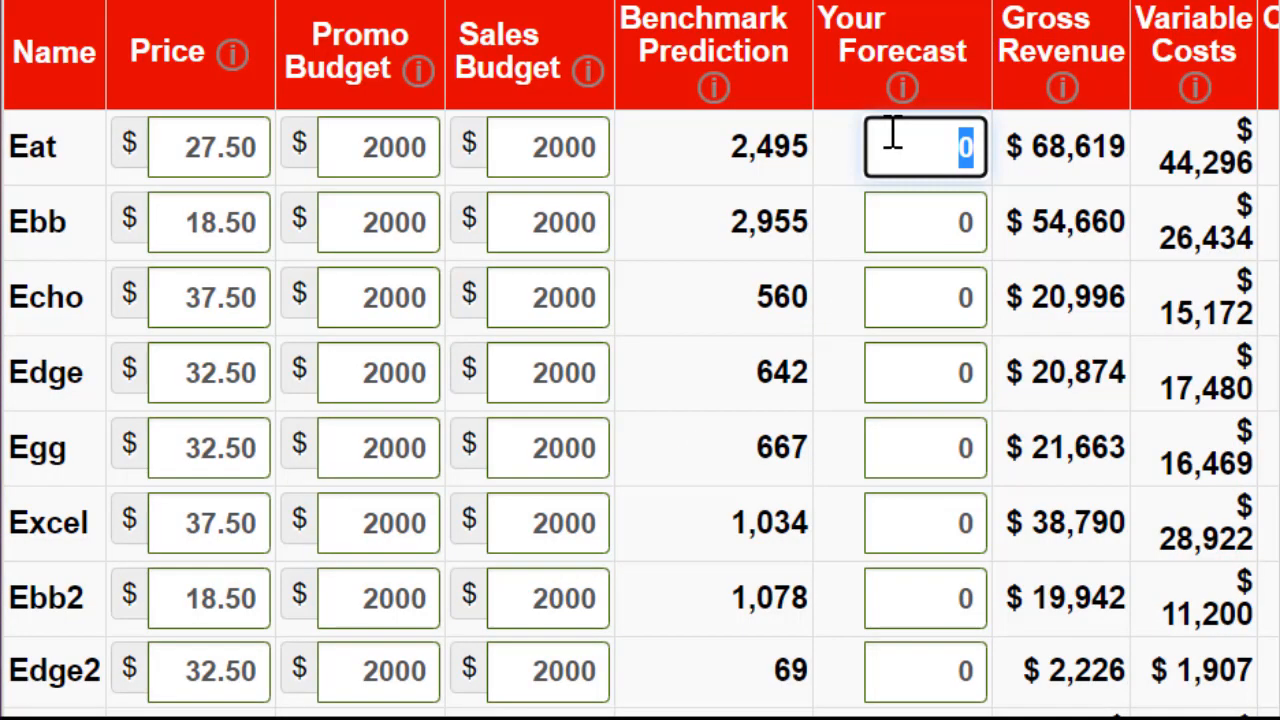
type("1080")
key("Tab")
key("Tab")
key("Tab")
key("Tab")
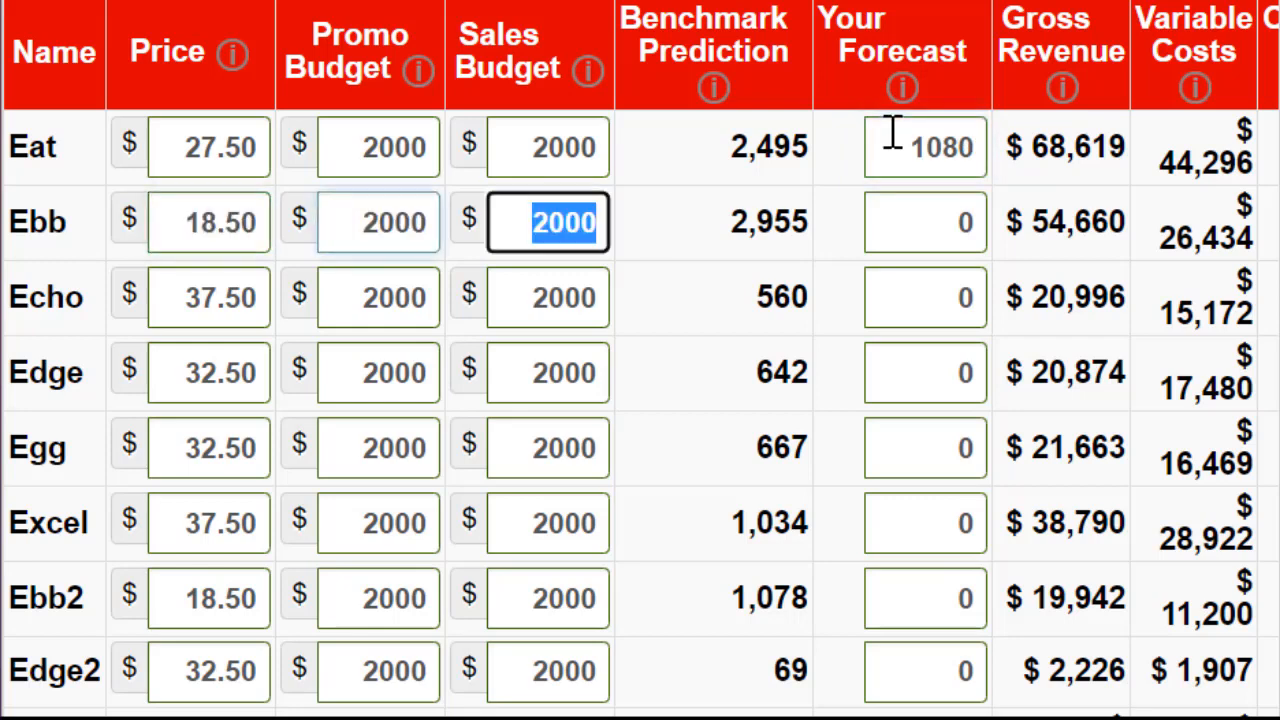
type("2143")
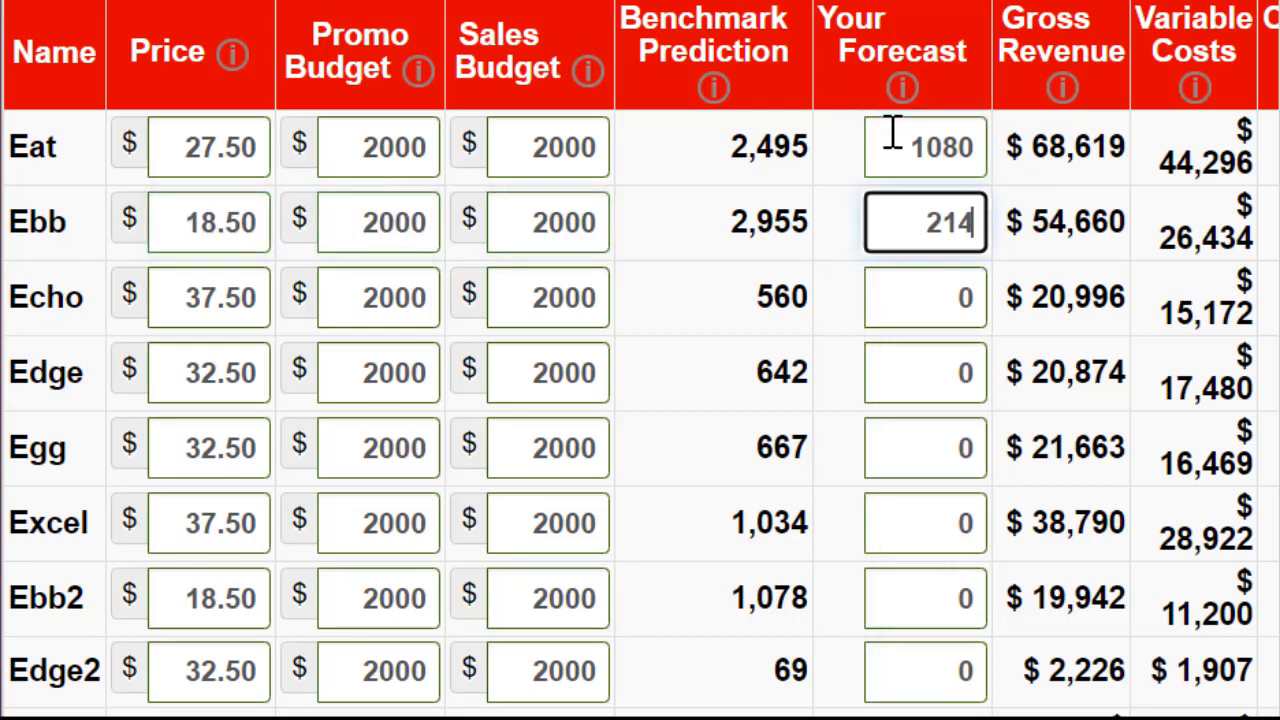
- Enter sales forecasts of 649 for Echo and 481 for Edge
key("Tab")
key("Tab")
key("Tab")
key("Tab")
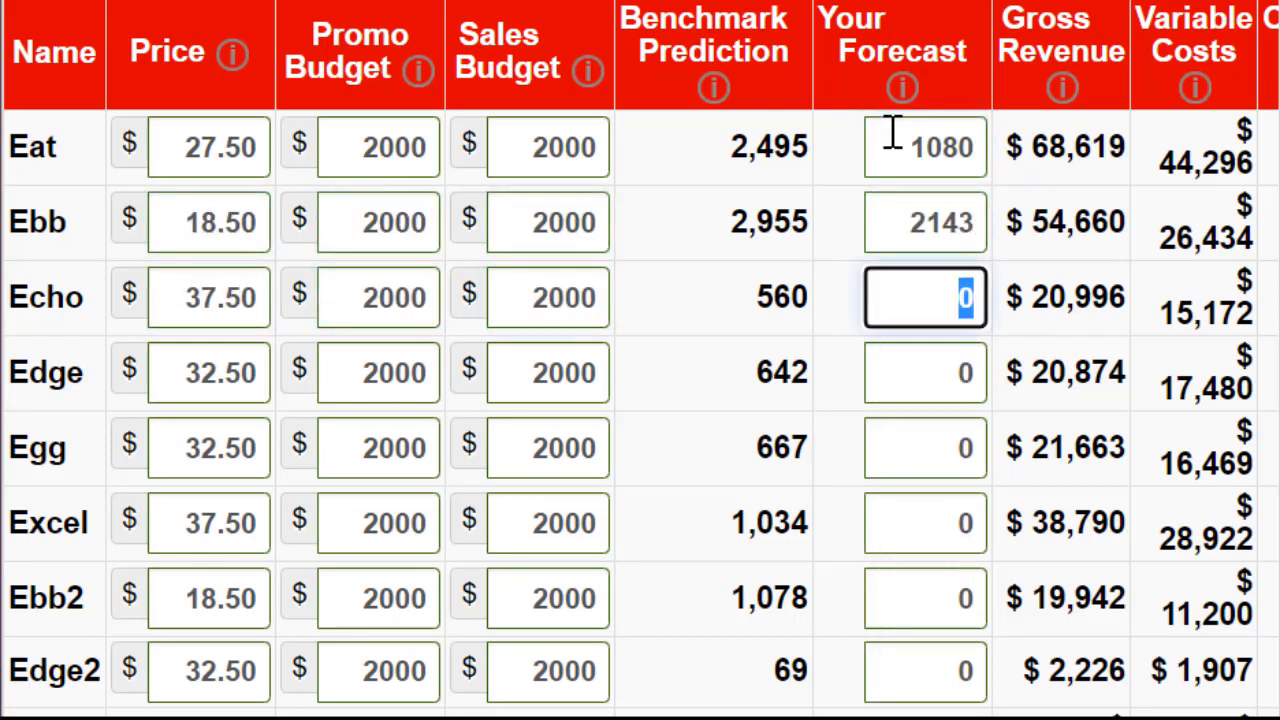
type("649")
key("Tab")
key("Tab")
key("Tab")
key("Tab")
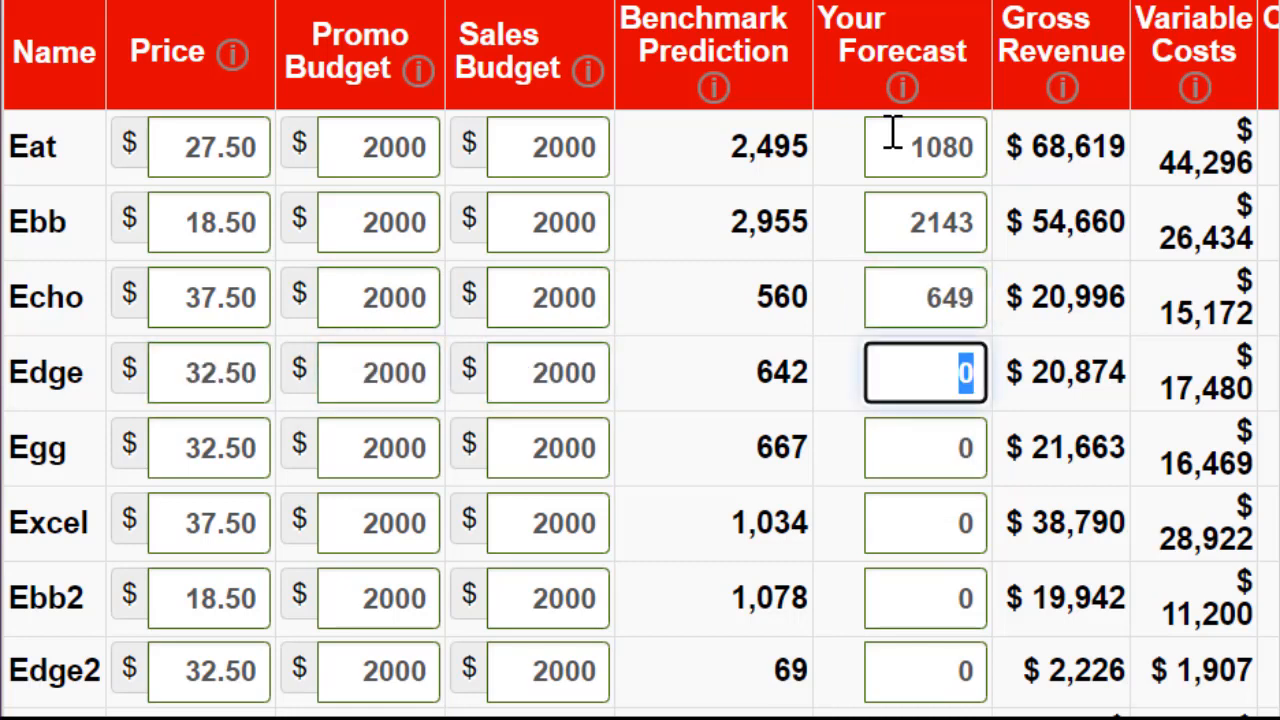
type("481")
- Enter sales forecasts of 299 for Egg and 624 for Excel
key("Tab")
key("Tab")
key("Tab")
key("Tab")
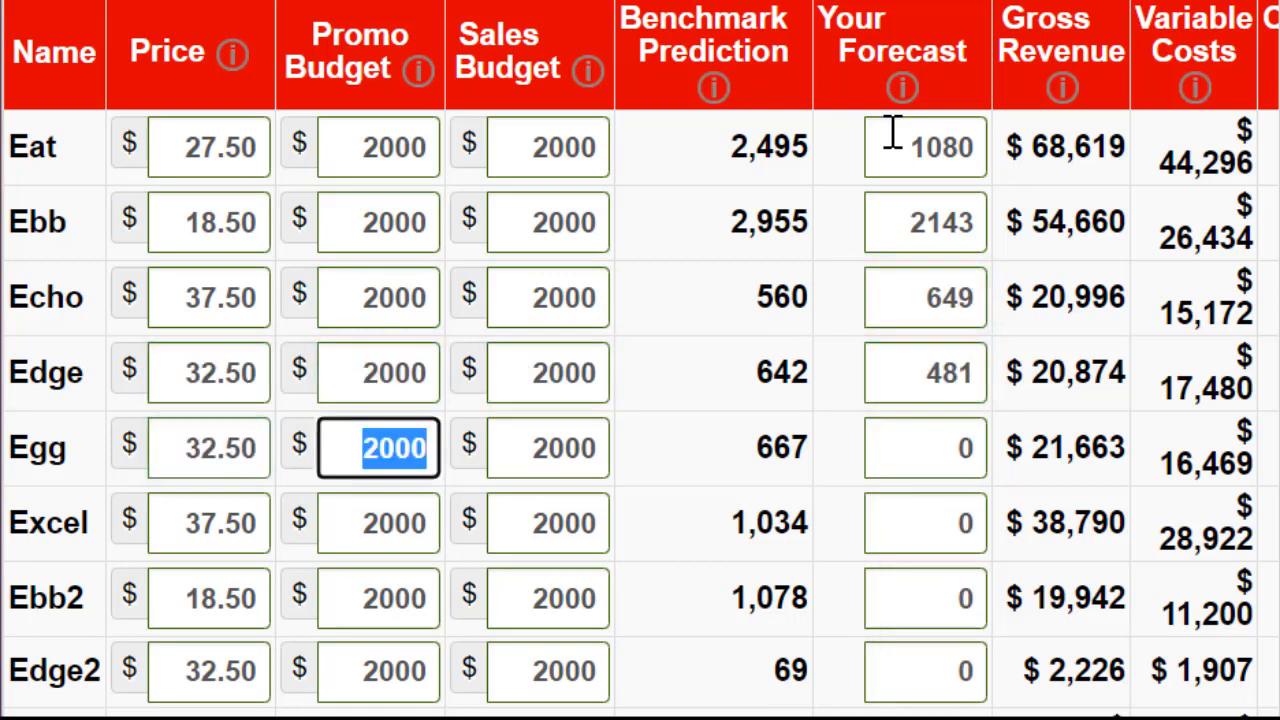
type("299")
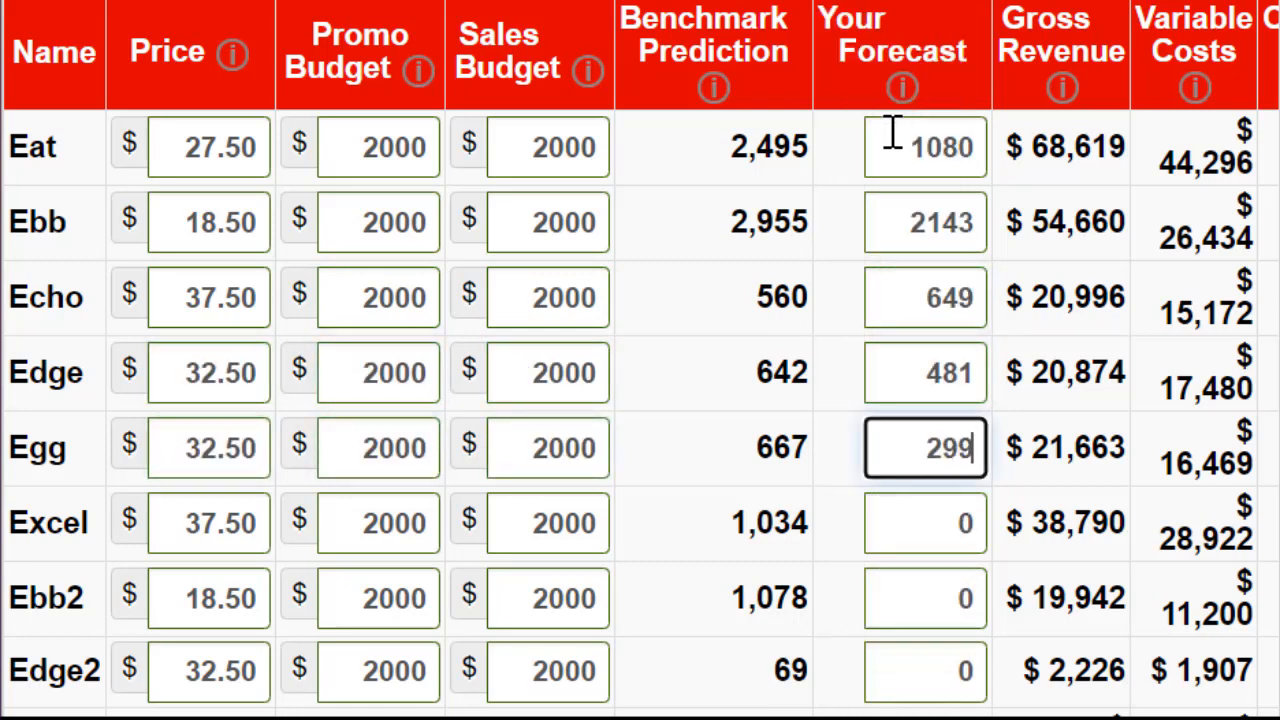
key("Tab")
key("Tab")
key("Tab")
key("Tab")
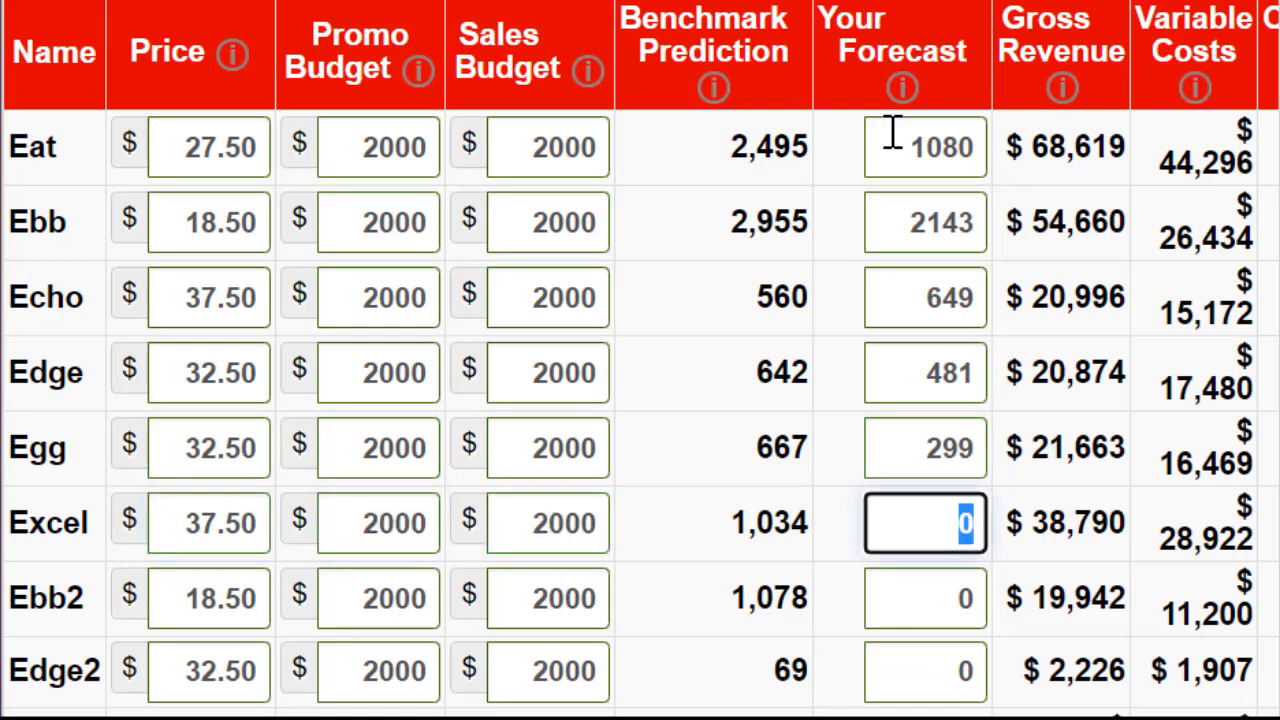
type("624")
- Enter sales forecasts of 2095 for Ebb2 and 1185 for Edge2
key("Tab")
key("Tab")
key("Tab")
key("Tab")
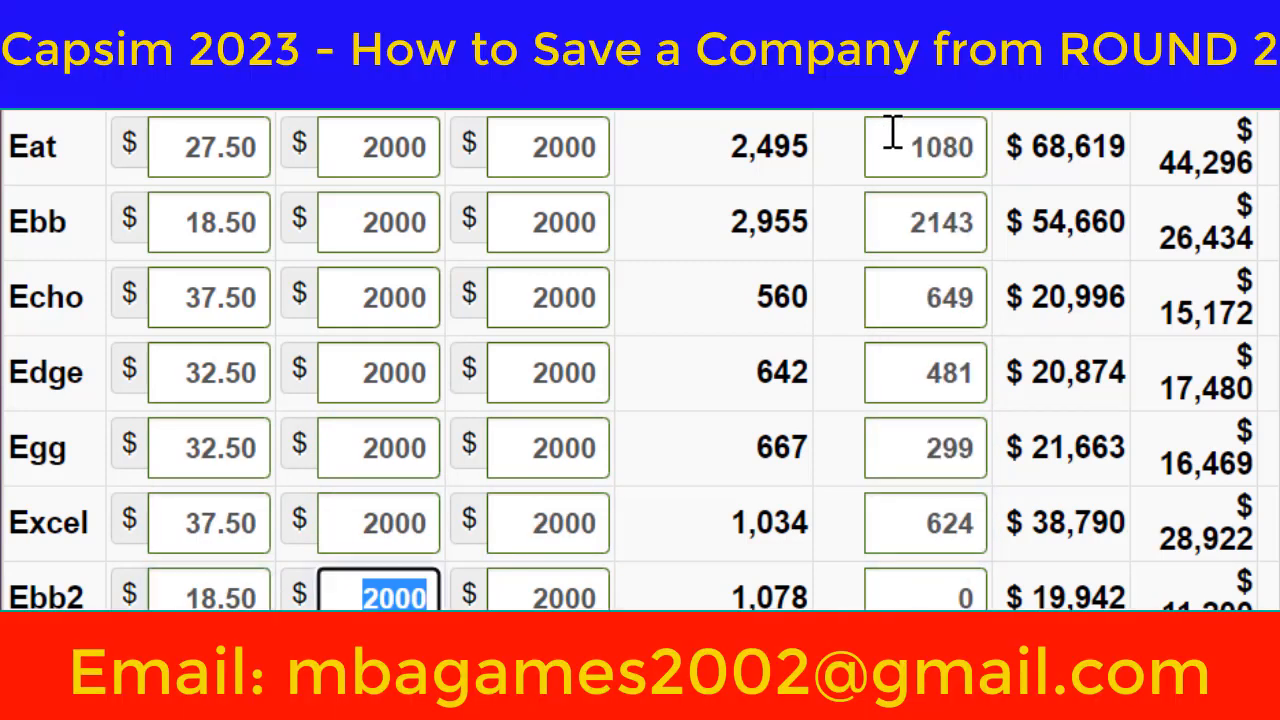
type("2095")
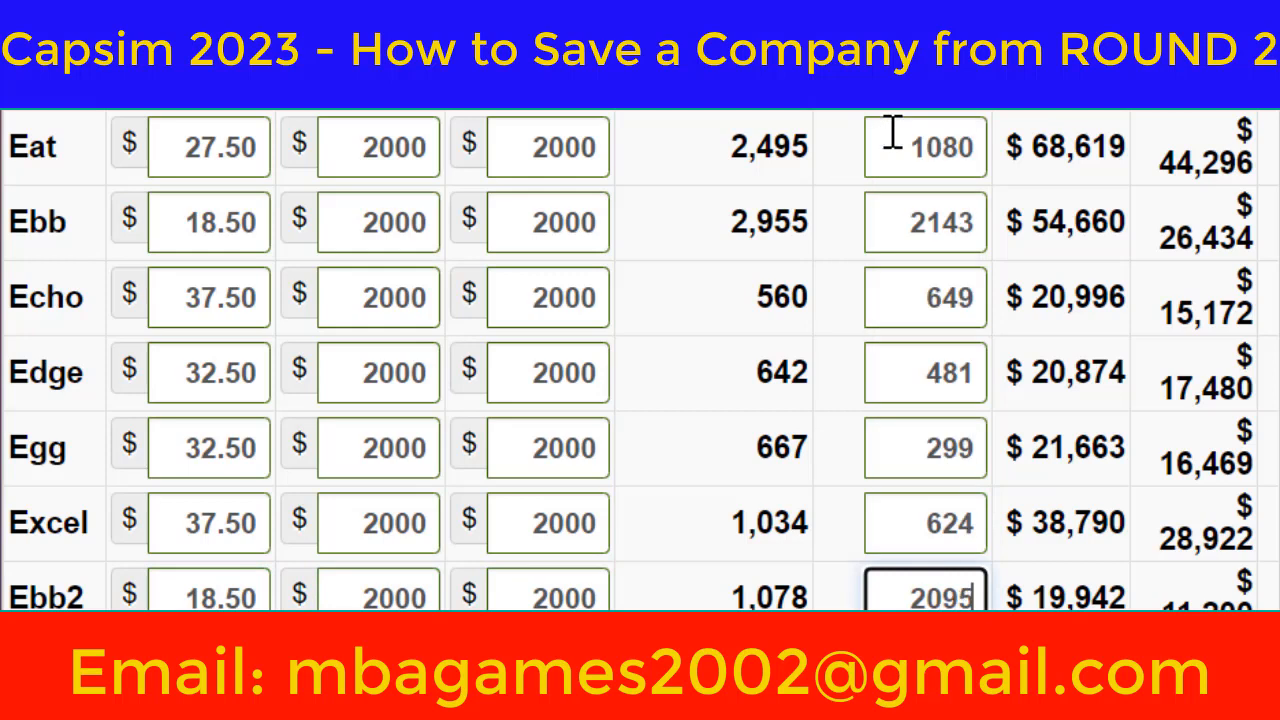
key("Tab")
type("11")
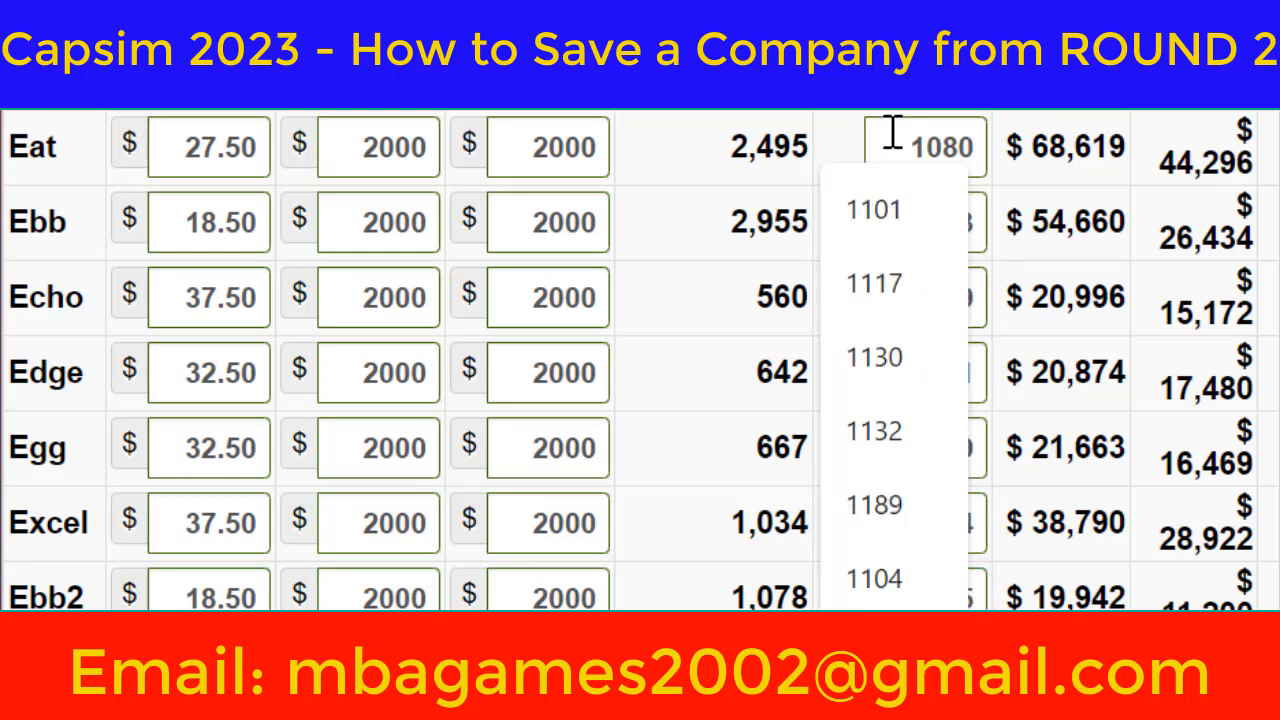
type("8")
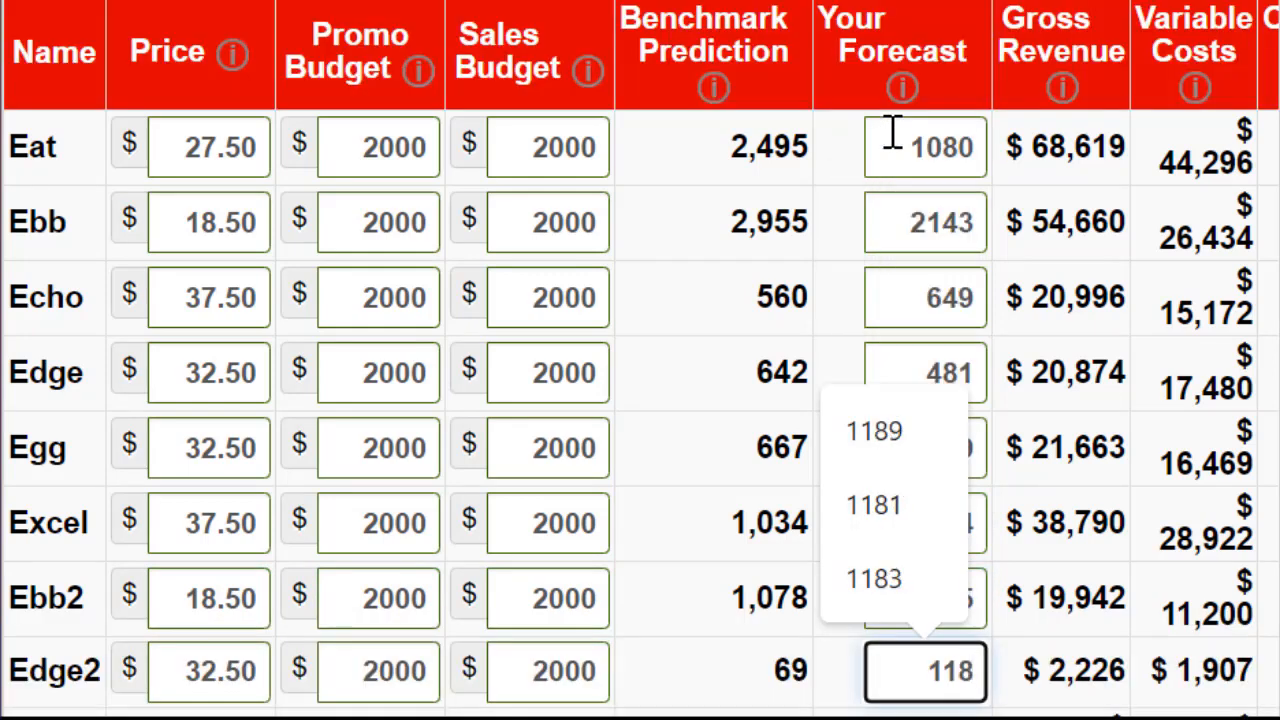
type("5")
key("Tab")
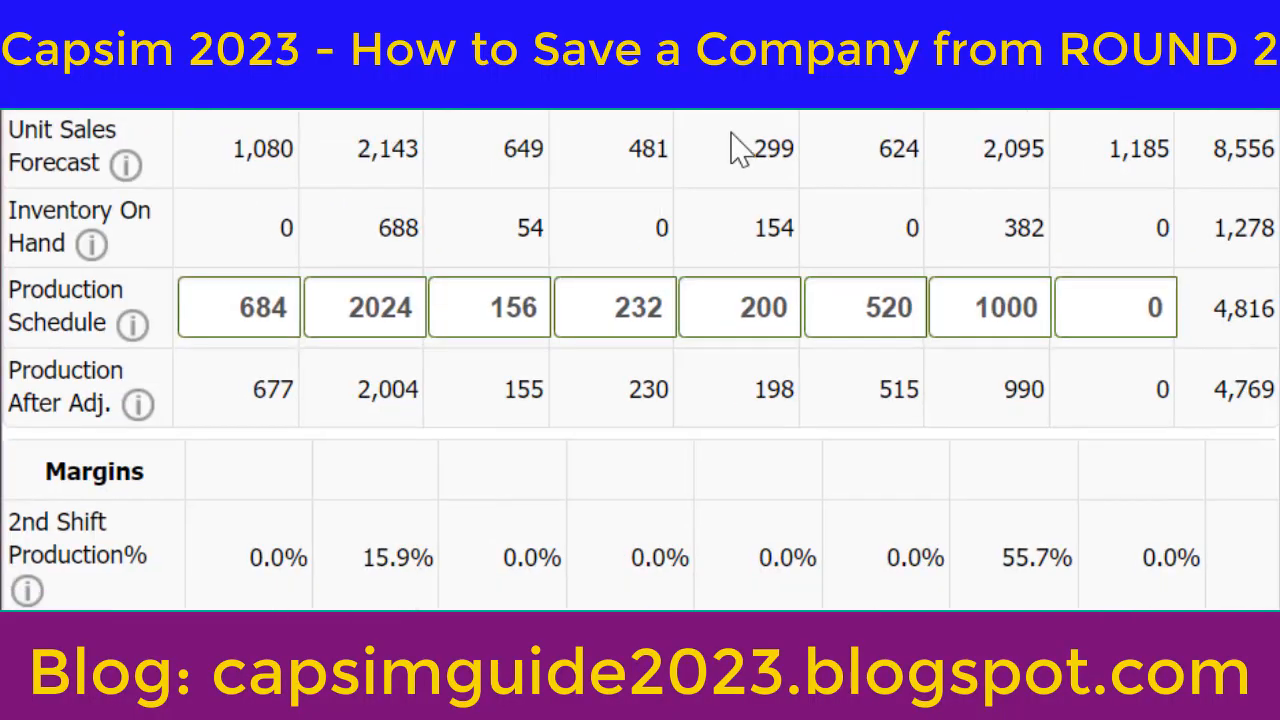
- Set the production schedule to 1080 for Eat and 1455 for Ebb in the production decisions
double_click(228, 314)
type("1080")
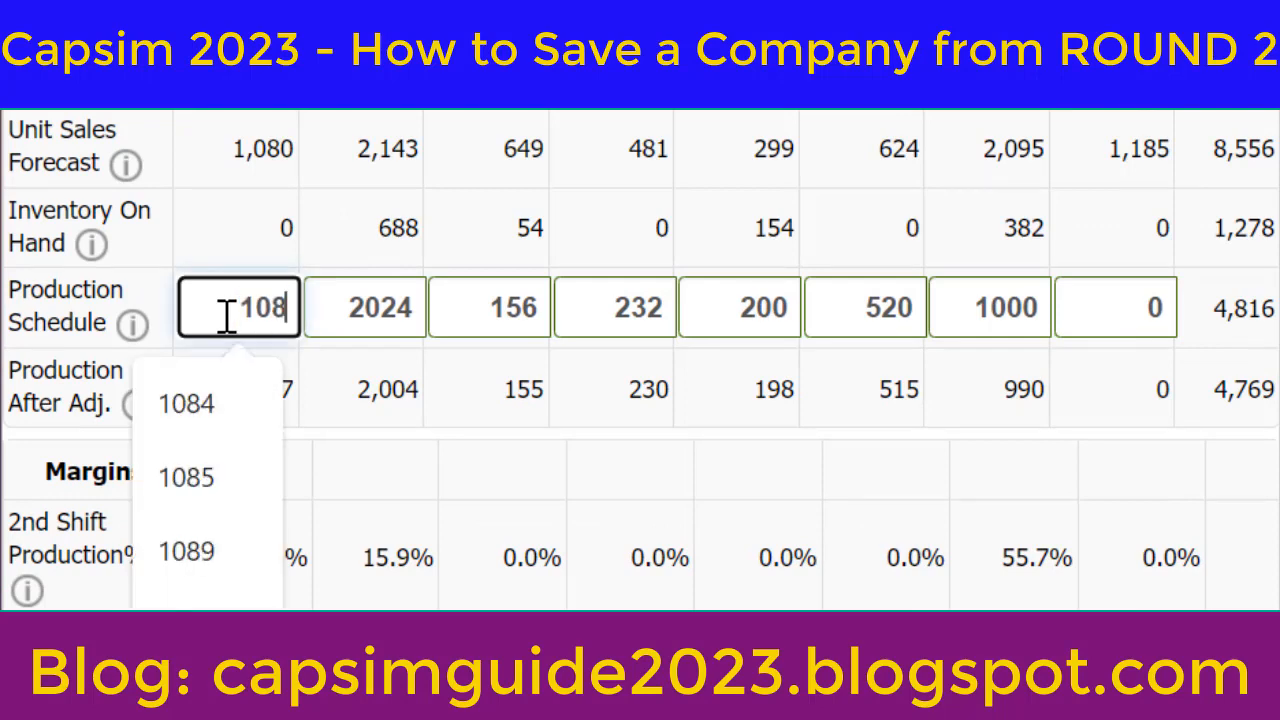
key("Tab")
type("144")
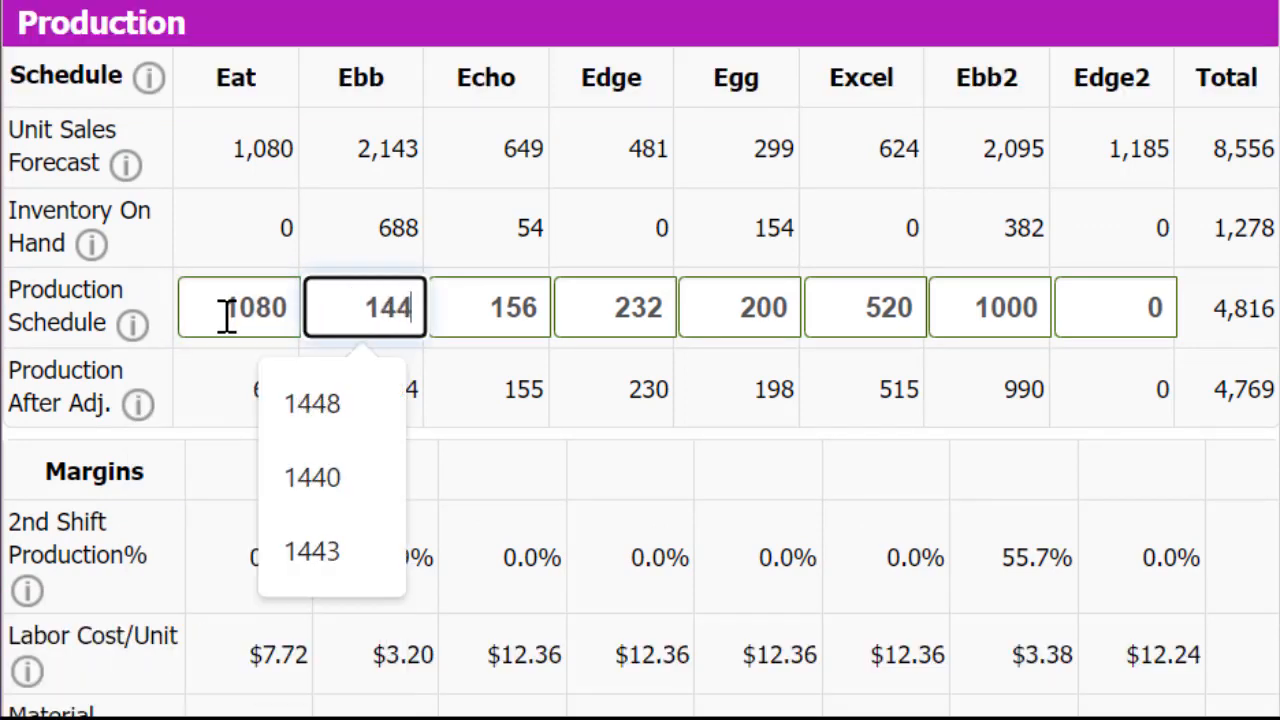
key("BackSpace")
type("55")
- Set the production schedule to 595 for Echo and 481 for Edge
key("Tab")
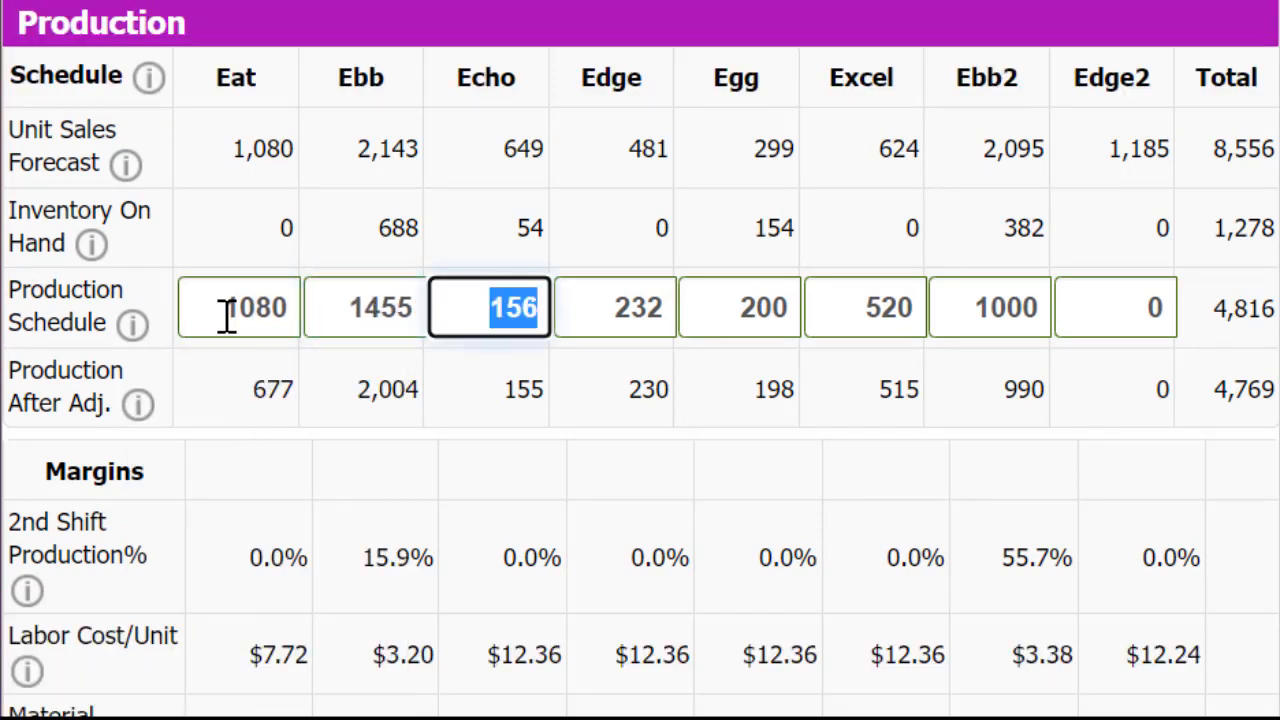
type("59")
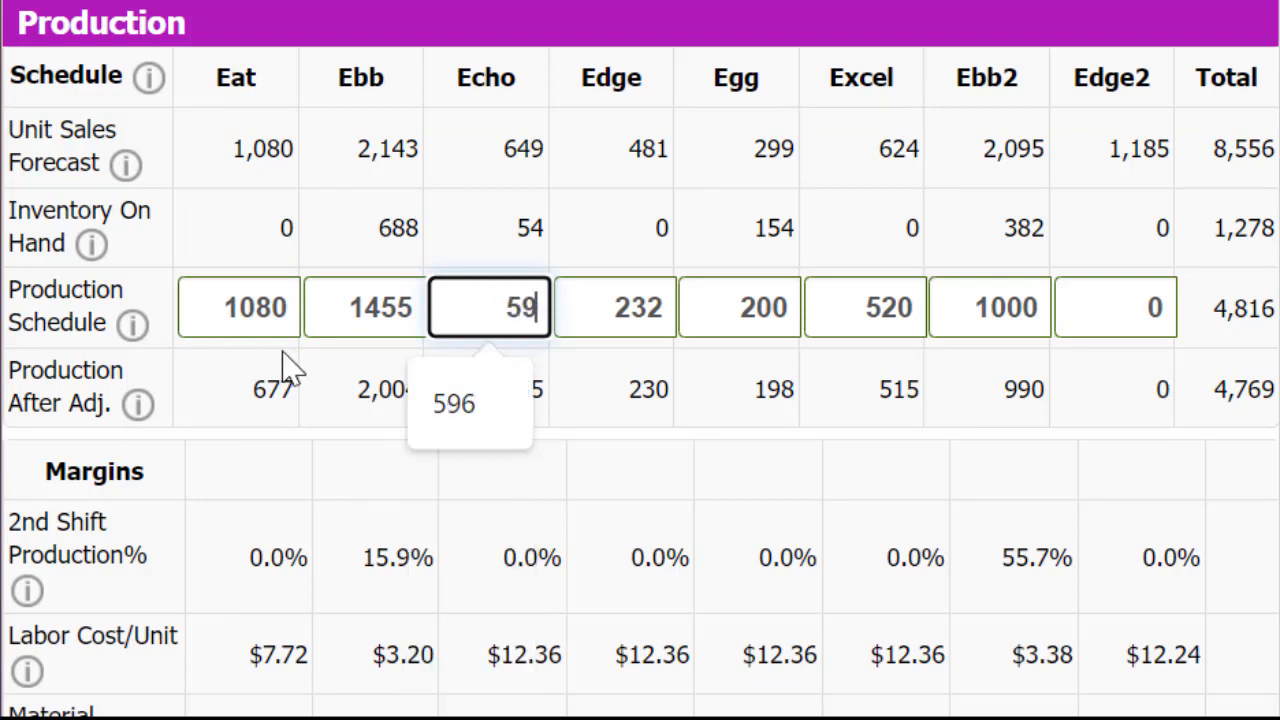
type("5")
key("Tab")
type("481")
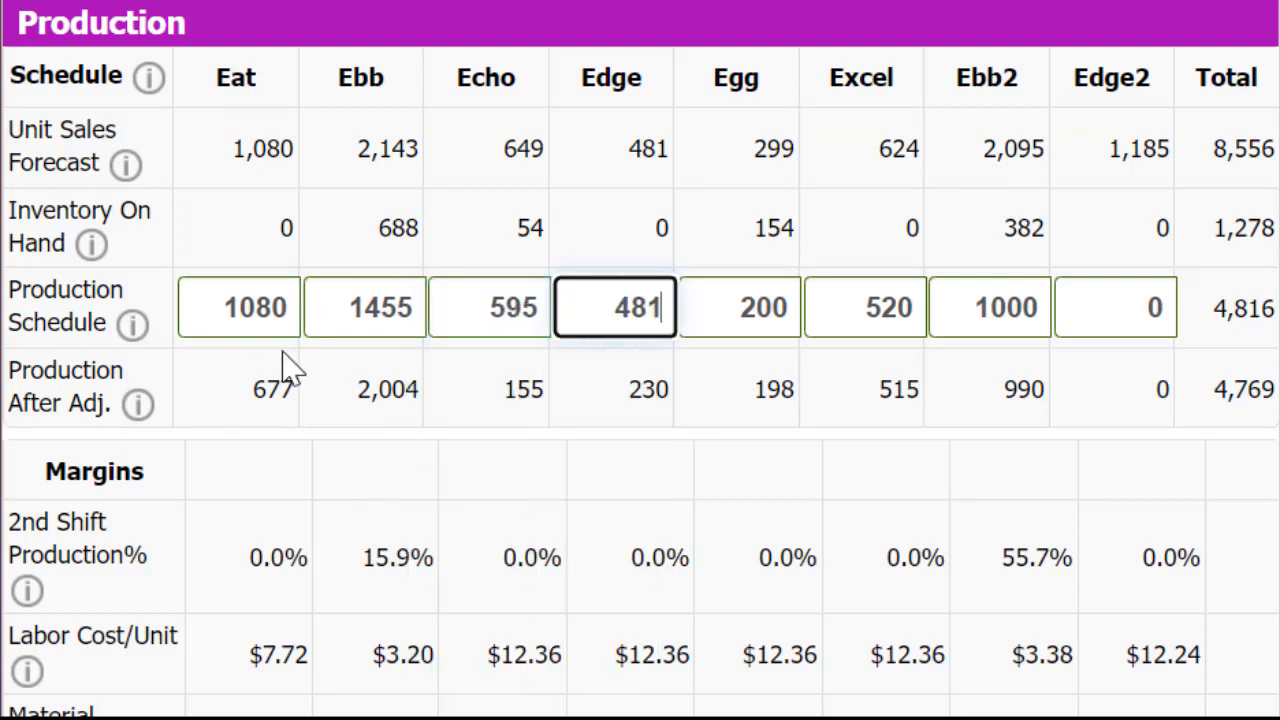
- Set the production schedule to 145 for Egg and 624 for Excel
key("Tab")
type("14")
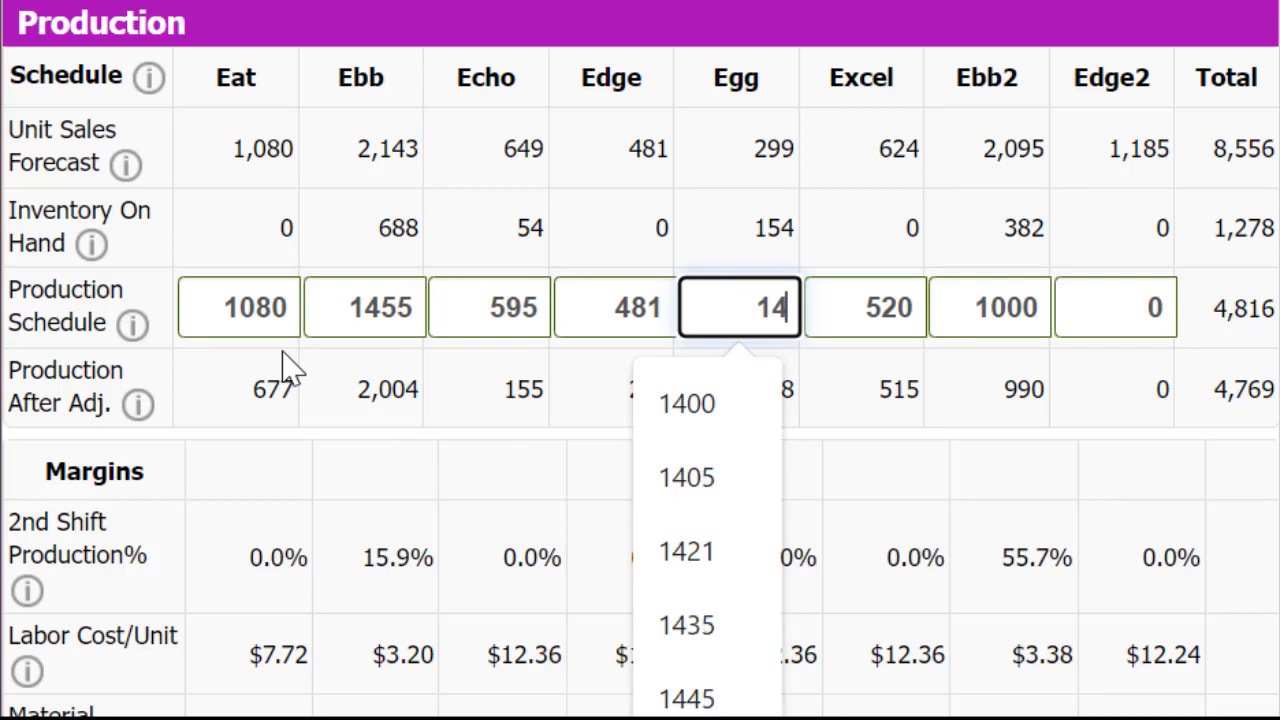
type("5")
key("Tab")
type("624")
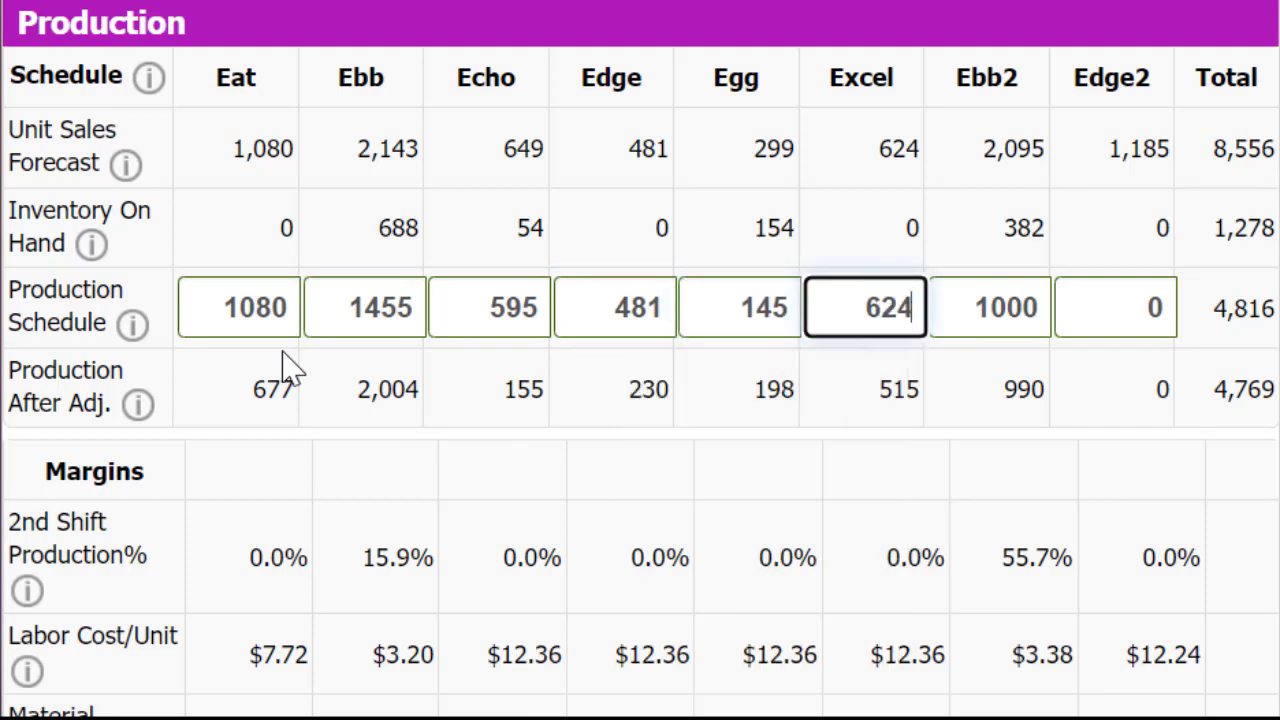
- Set the production schedule to 17113 for Ebb2 and 1185 for Edge2
key("Tab")
type("1")
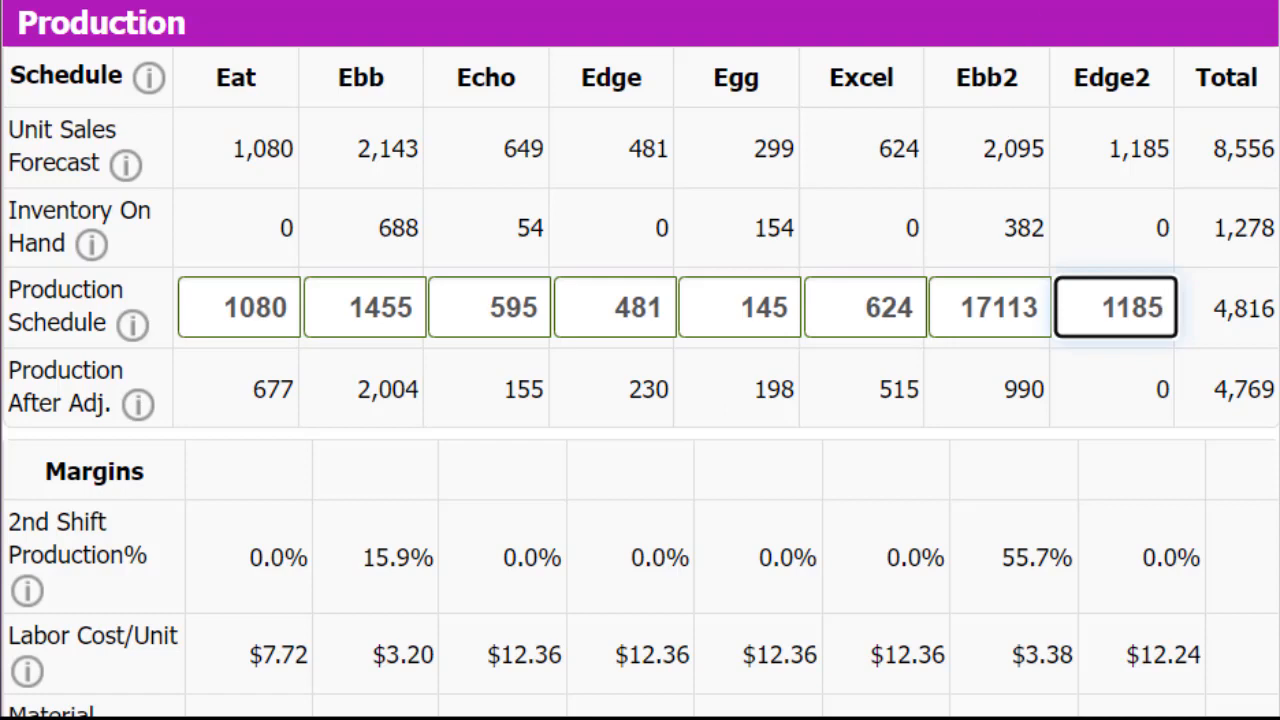
key("Tab")
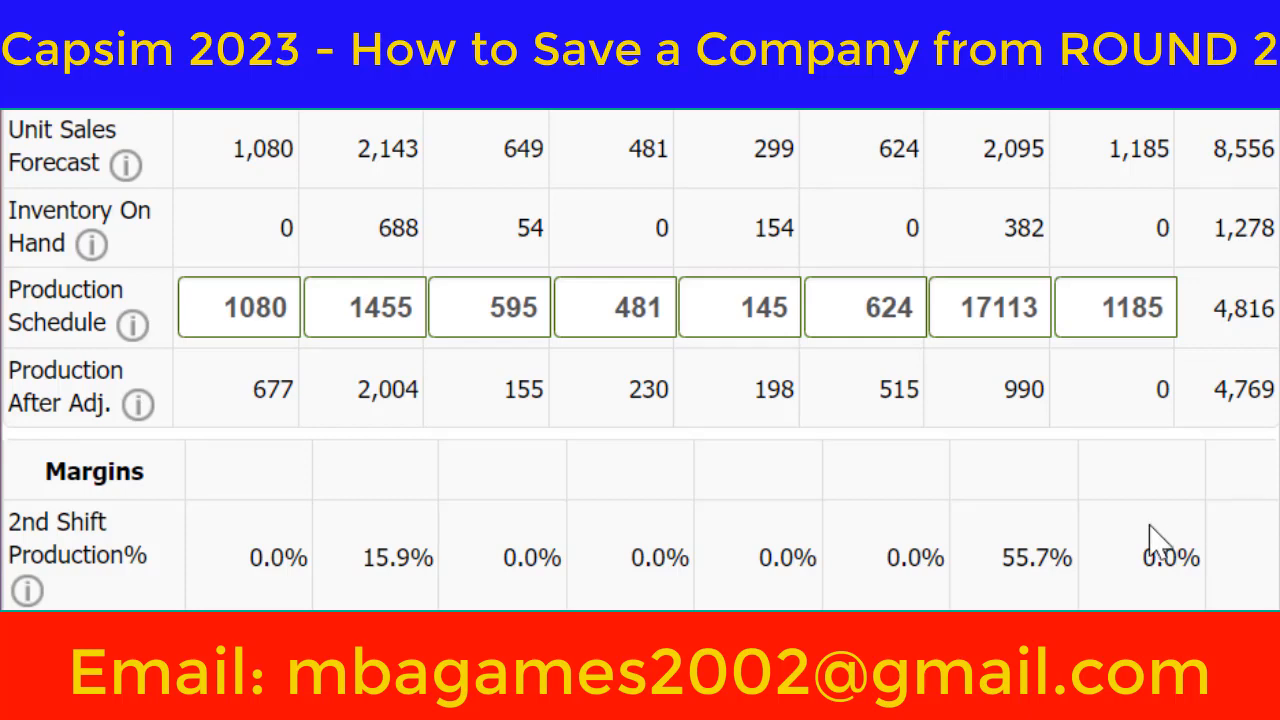
- Revise Egg's production schedule to 458
left_click(858, 307)
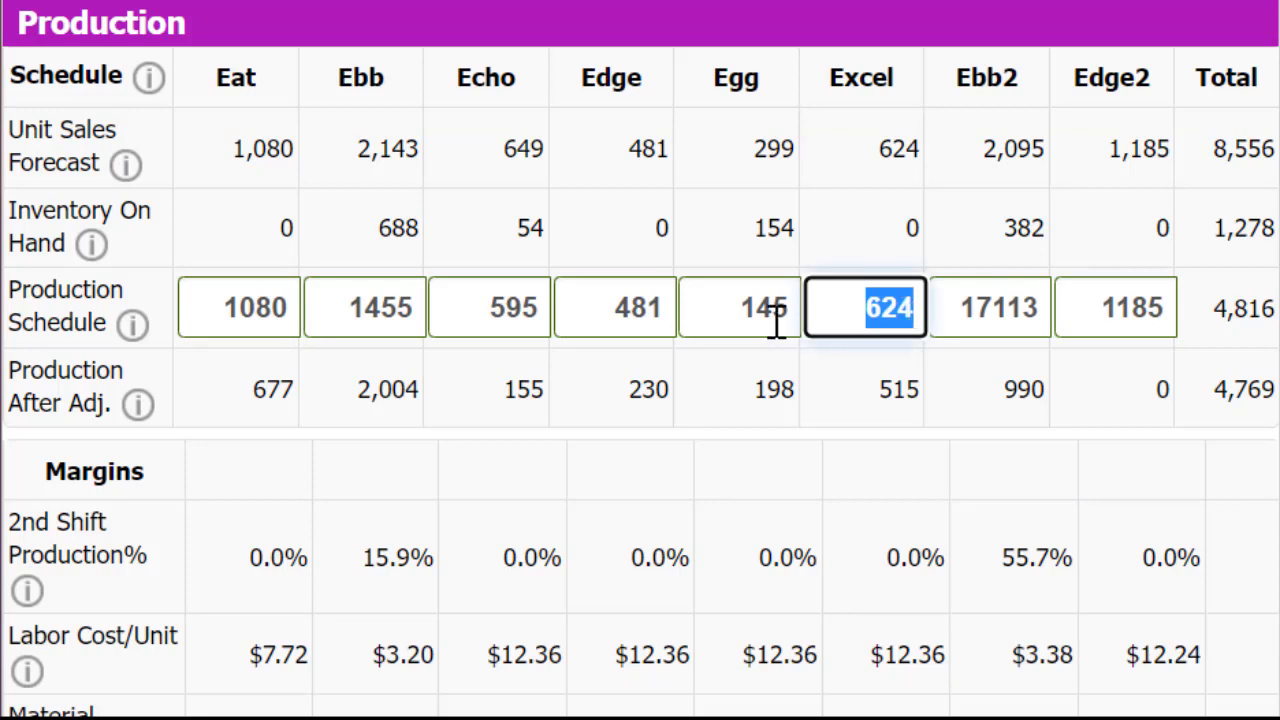
left_click(774, 312)
type("458")
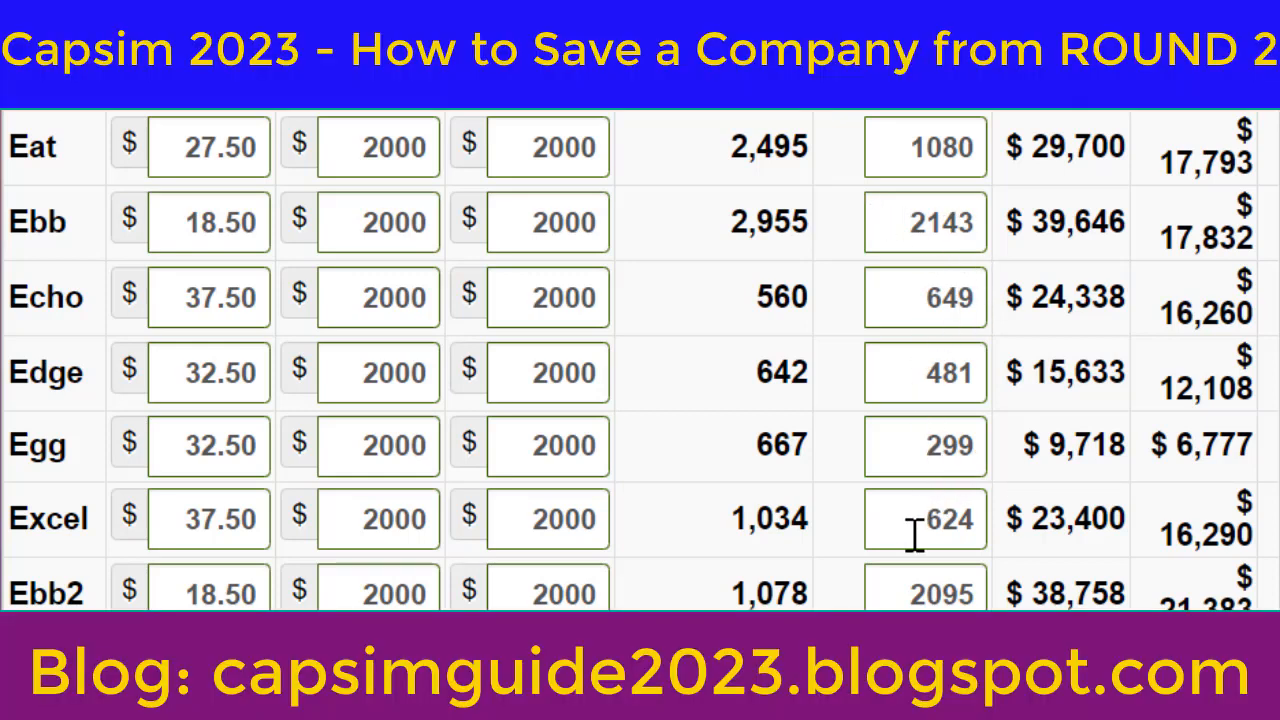
- Return to the marketing decisions and revise Egg's sales forecast to 612
double_click(906, 452)
type("612")
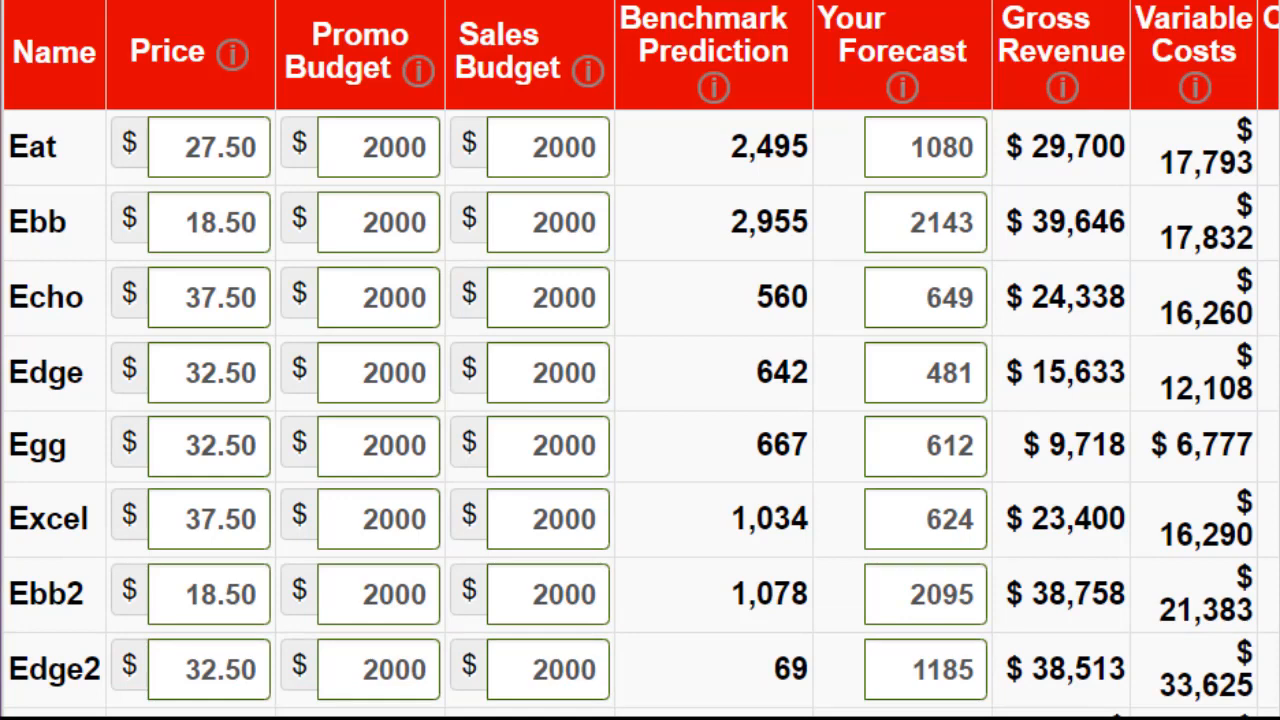
left_click(887, 138)
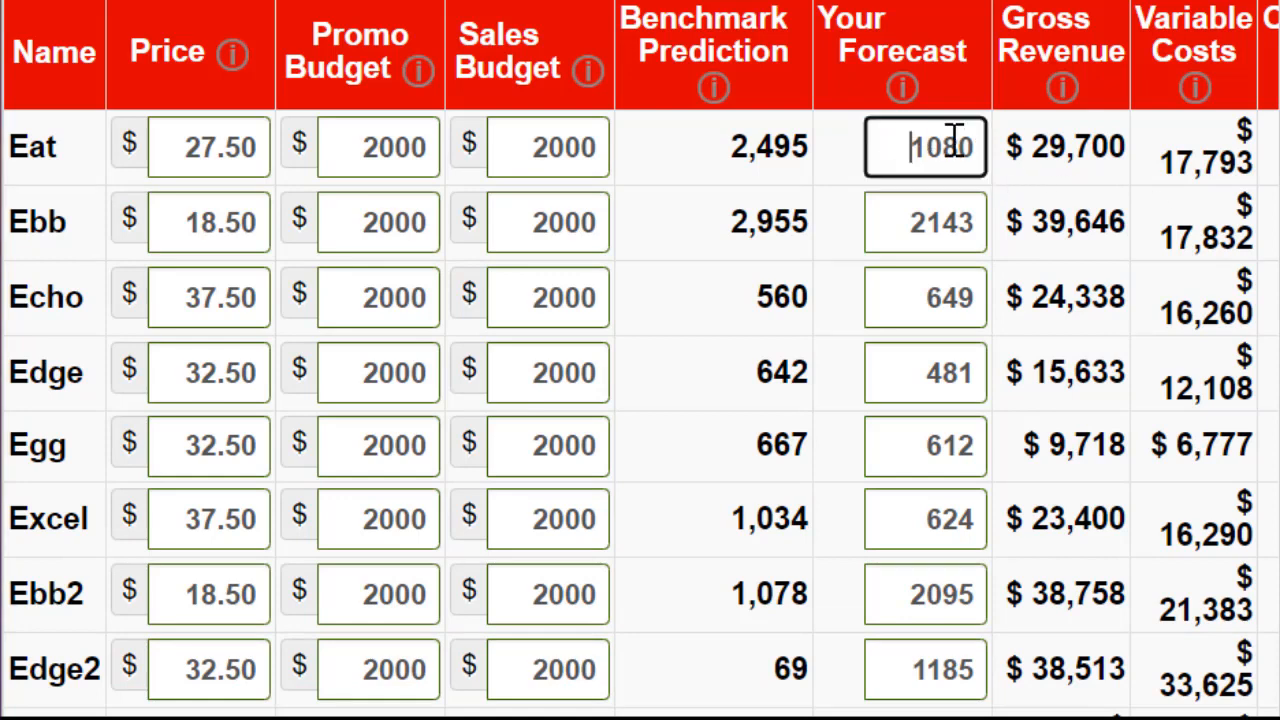
- Revise Eat's sales forecast to 1507
key("Delete")
key("Delete")
key("Delete")
key("Delete")
type("1507")
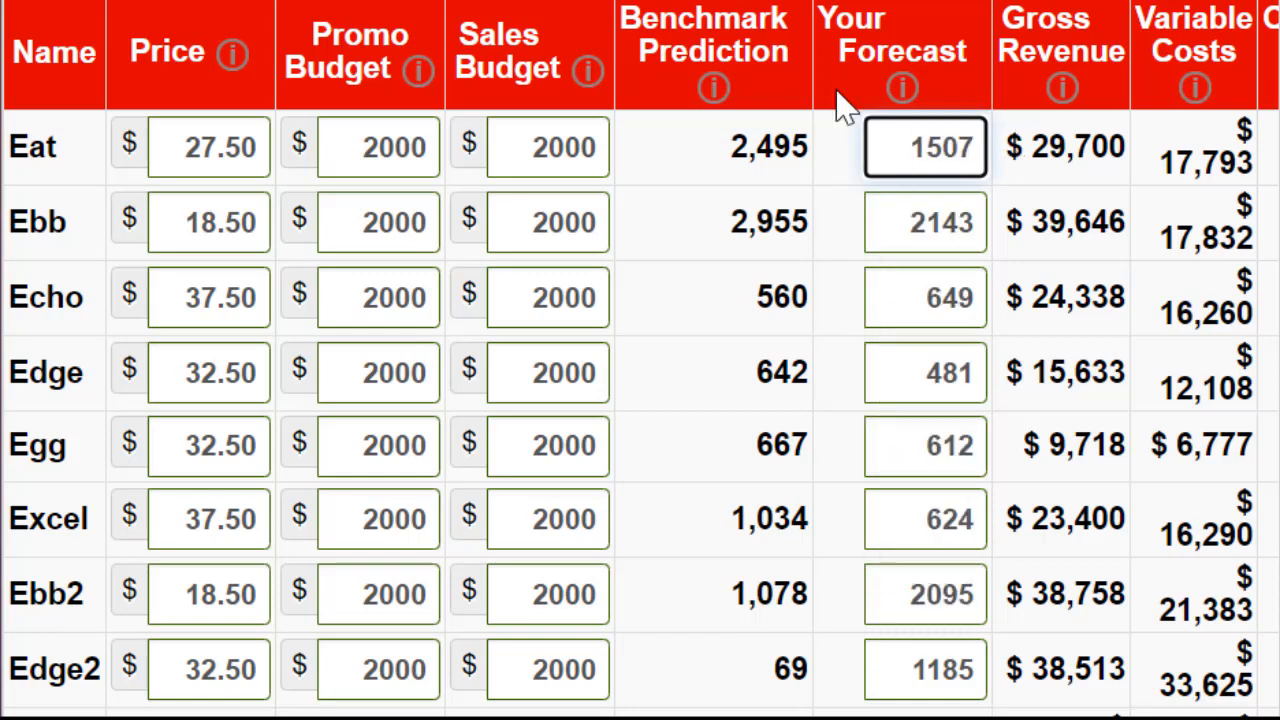
- Return to the production decisions and set Eat's production schedule to 1507
left_click(348, 96)
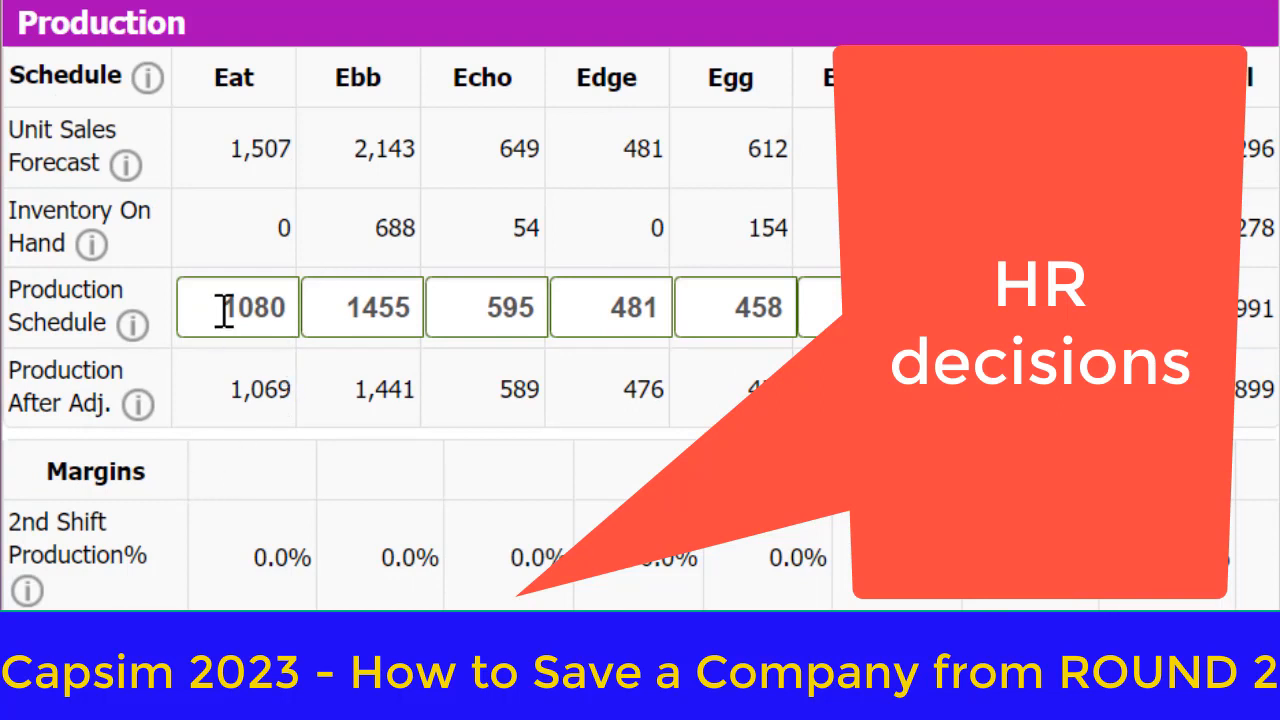
double_click(224, 311)
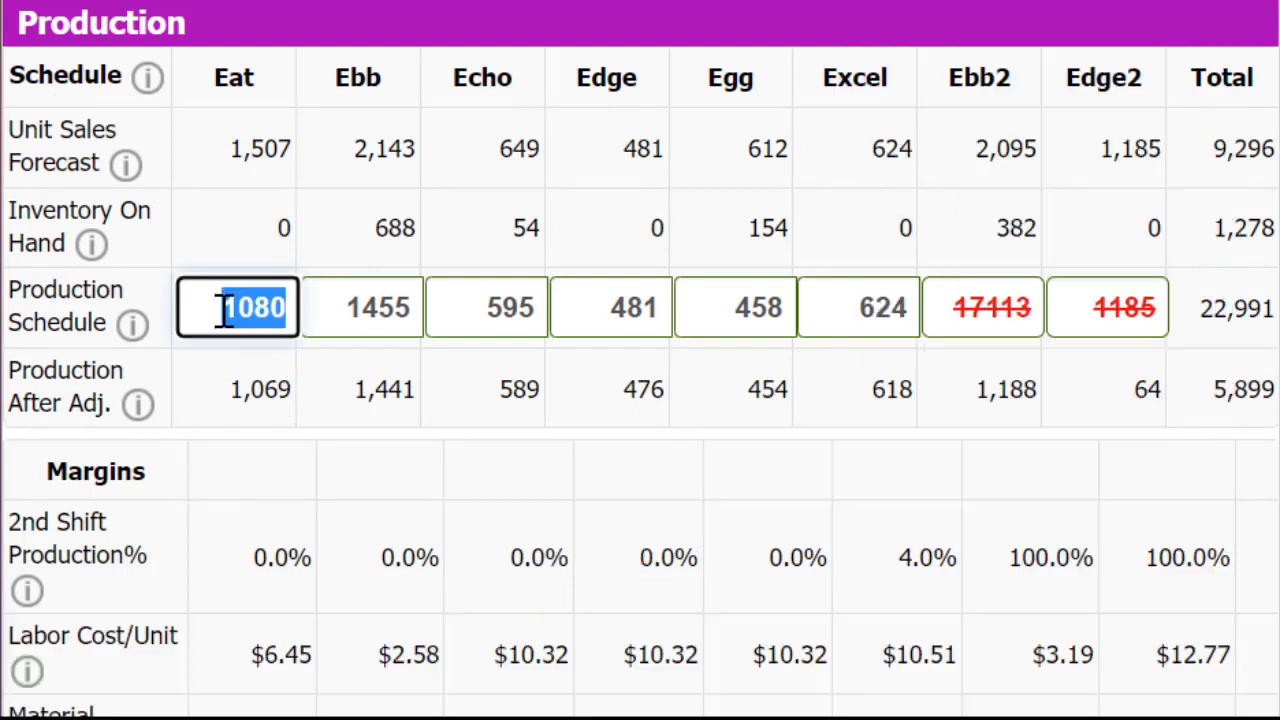
type("1507")
key("Tab")
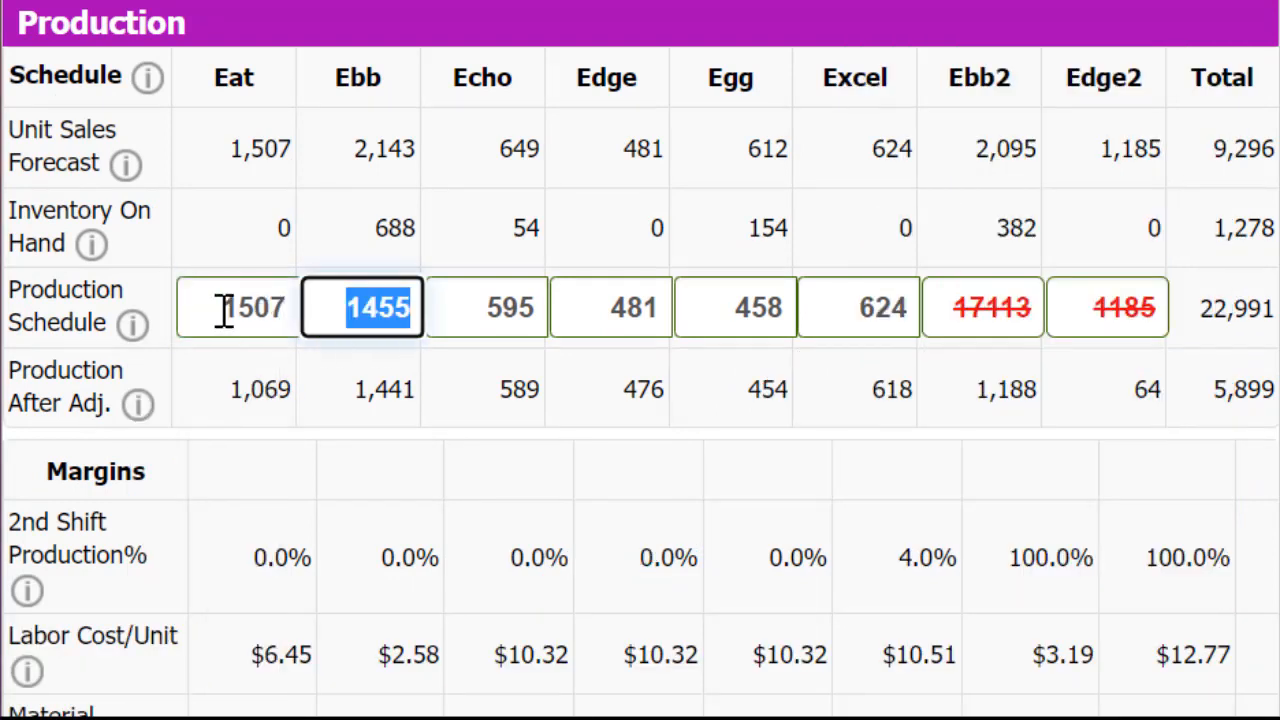
- Re-enter Ebb's production schedule as 1455
type("11")
key("BackSpace")
key("BackSpace")
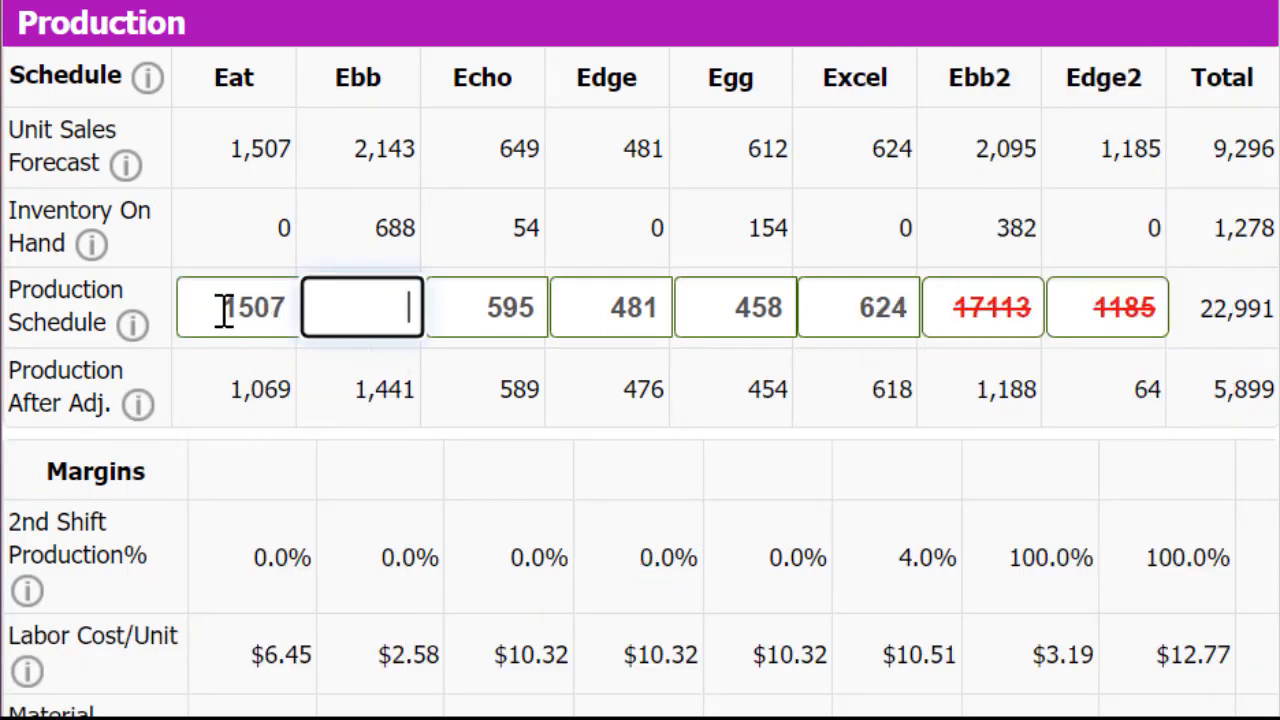
type("1455")
- Revise the production schedule to 1200 for Ebb2 and 600 for Edge2
key("Tab")
key("Tab")
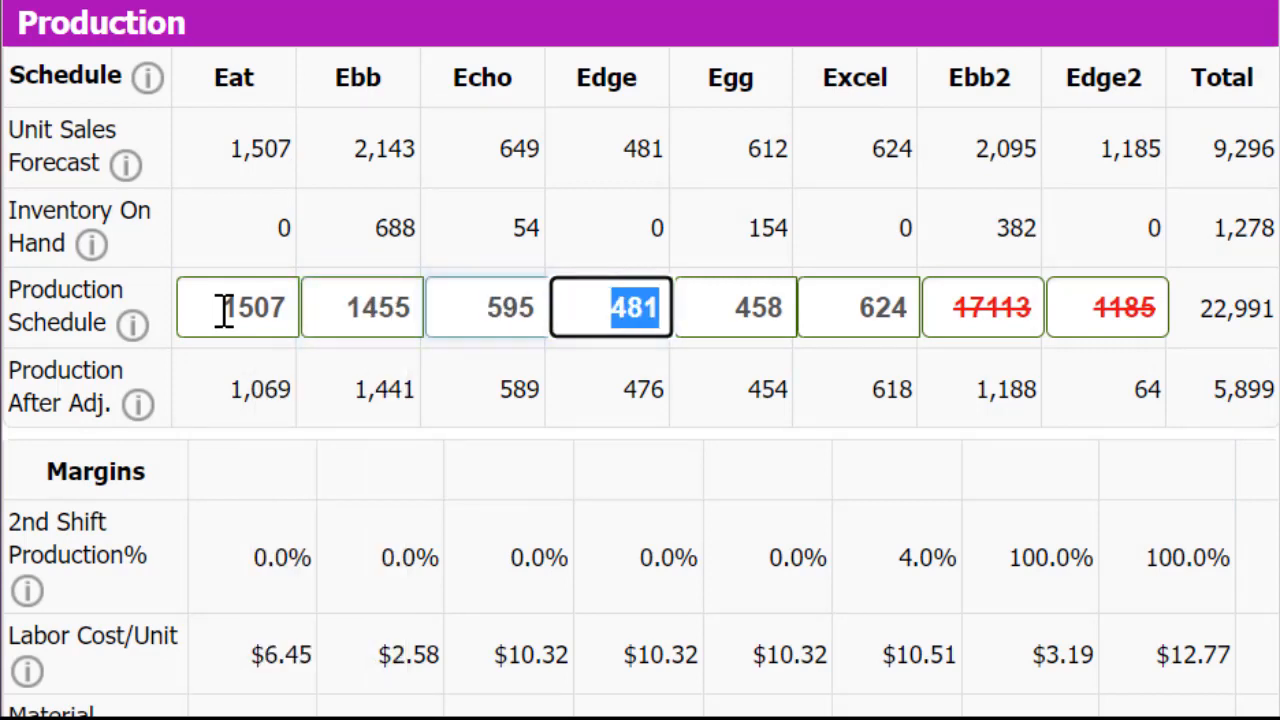
key("Tab")
key("Tab")
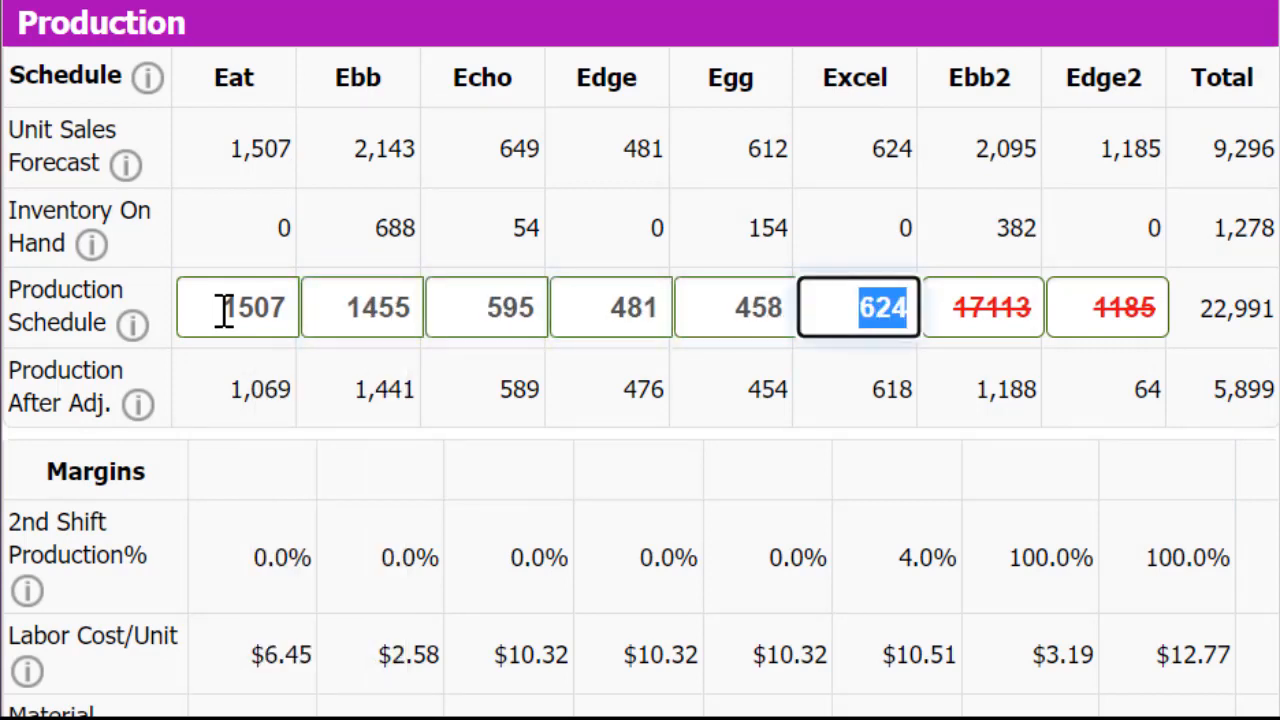
key("Tab")
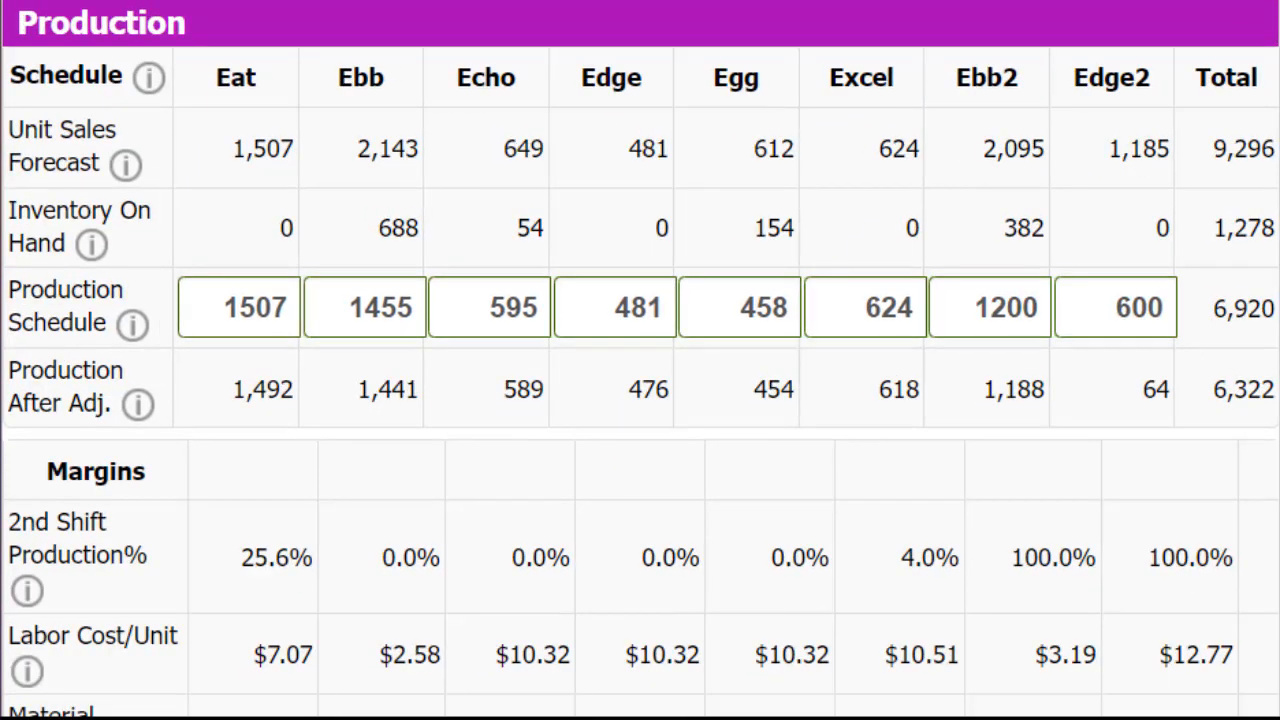
- Buy 300 units of capacity each for Ebb2 and Edge2 in the physical plant section
scroll(615, 320, "down", 9)
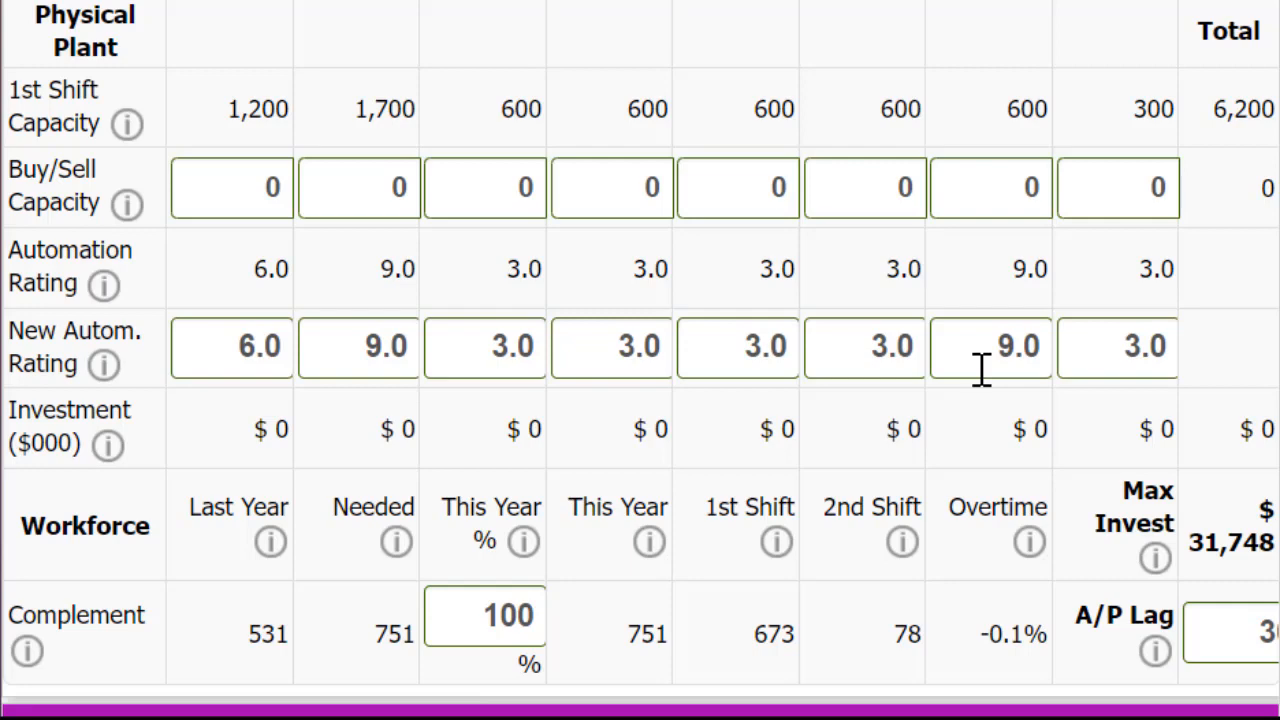
left_click(263, 189)
key("Tab")
key("Tab")
key("Tab")
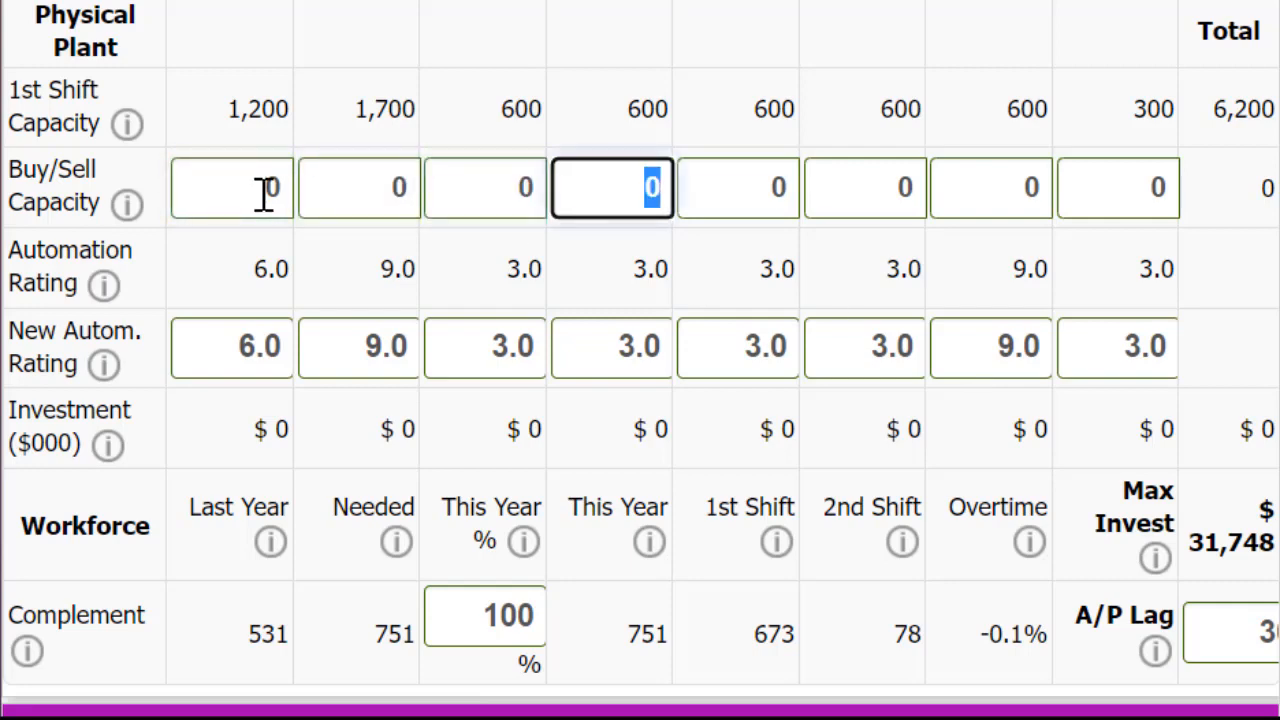
key("Tab")
key("Tab")
key("Tab")
type("300")
key("Tab")
type("300")
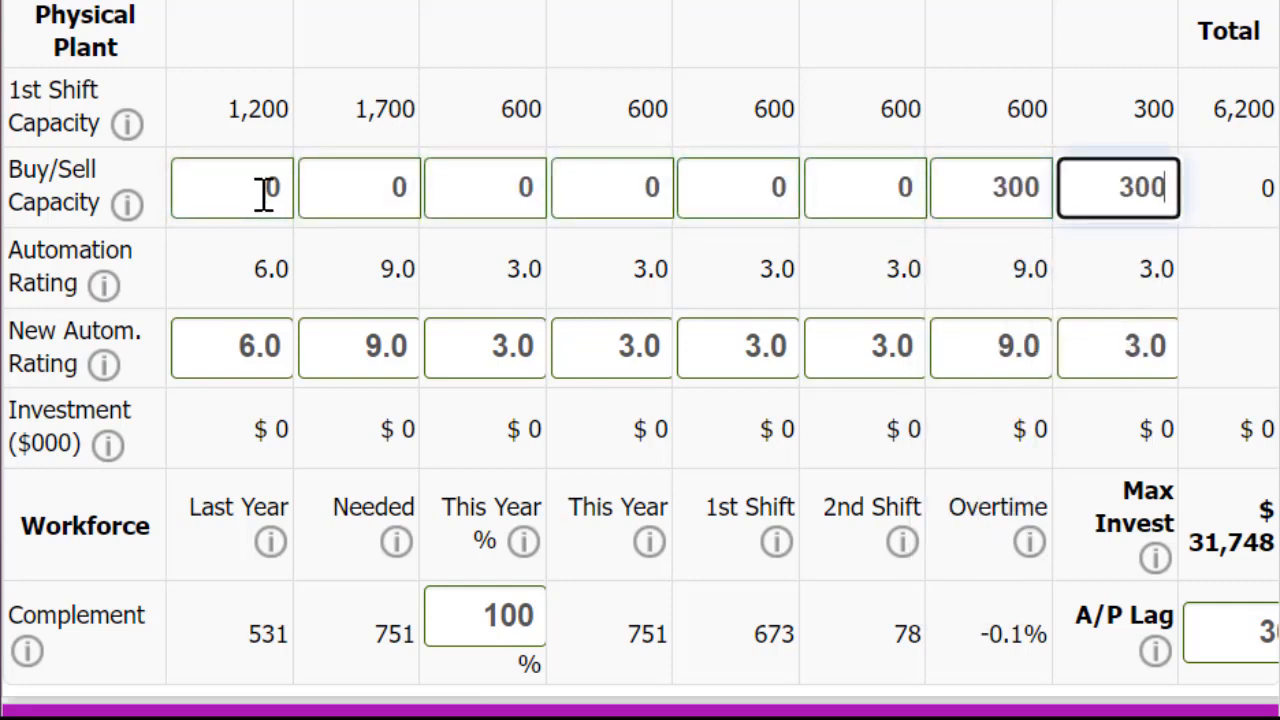
scroll(265, 193, "up", 10)
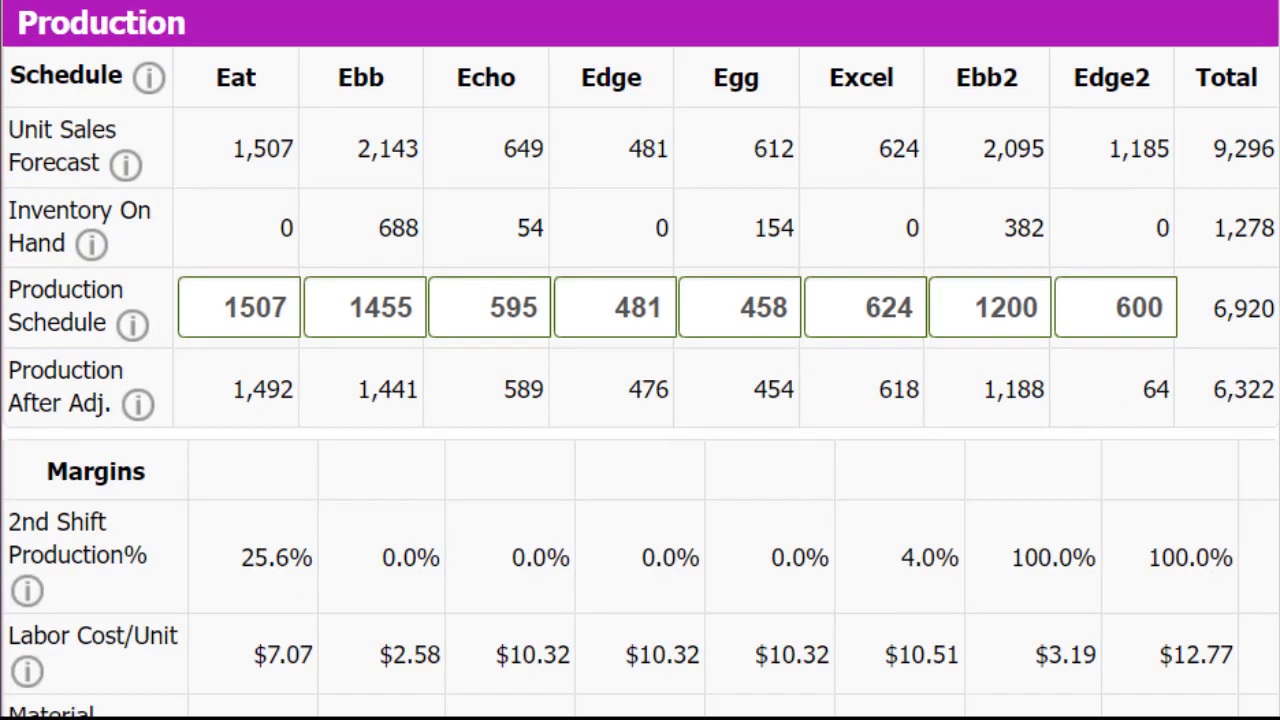
- Set the new automation rating to 4.0 for Echo, Edge, Egg, Excel and Edge2
scroll(190, 20, "down", 5)
scroll(200, 25, "down", 5)
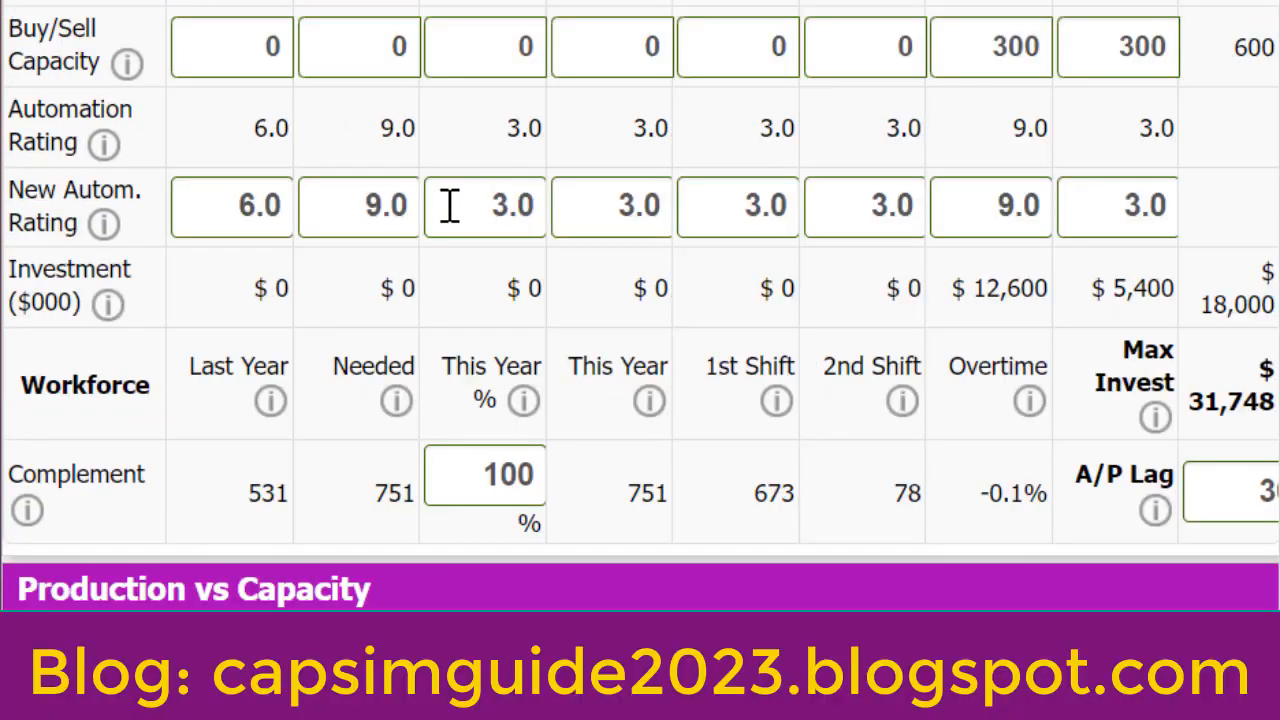
double_click(480, 203)
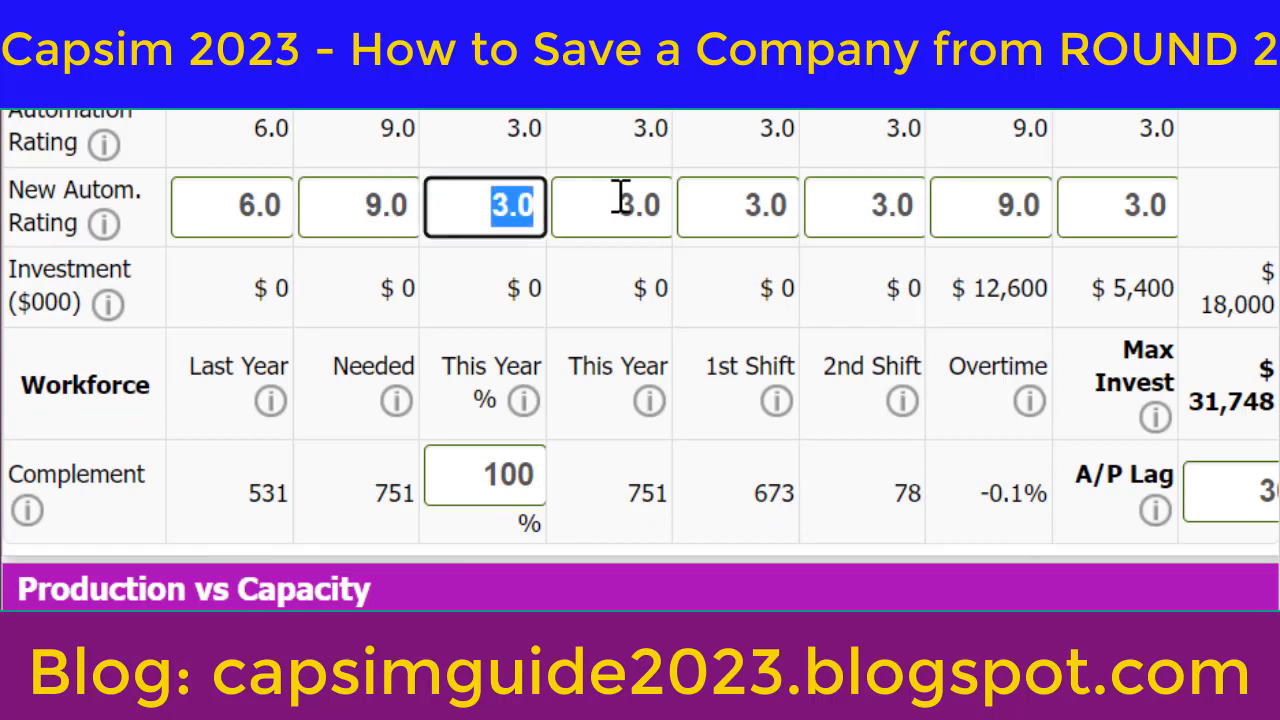
type("4")
key("Tab")
type("4")
key("Tab")
type("4")
key("Tab")
type("4")
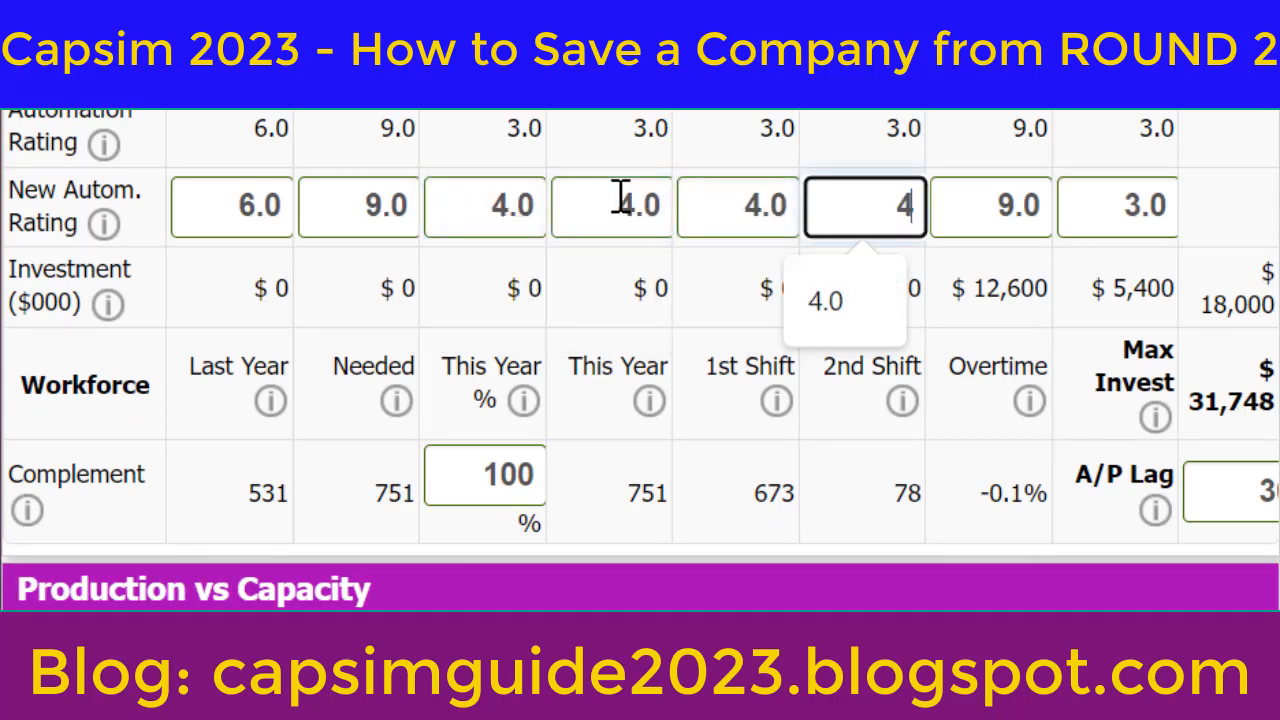
key("Tab")
key("Tab")
type("4")
key("Tab")
scroll(600, 200, "up", 7)
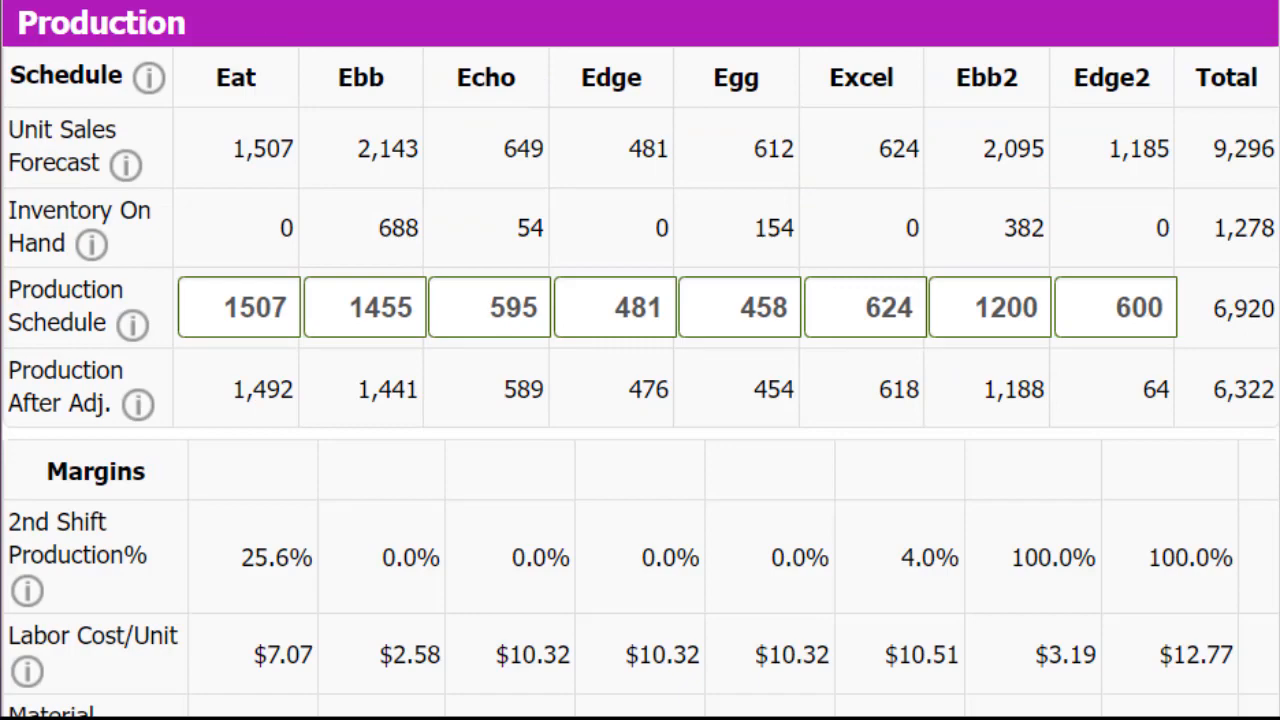
scroll(433, 105, "down", 4)
scroll(433, 105, "down", 5)
scroll(434, 115, "up", 10)
scroll(434, 115, "down", 10)
scroll(436, 105, "up", 10)
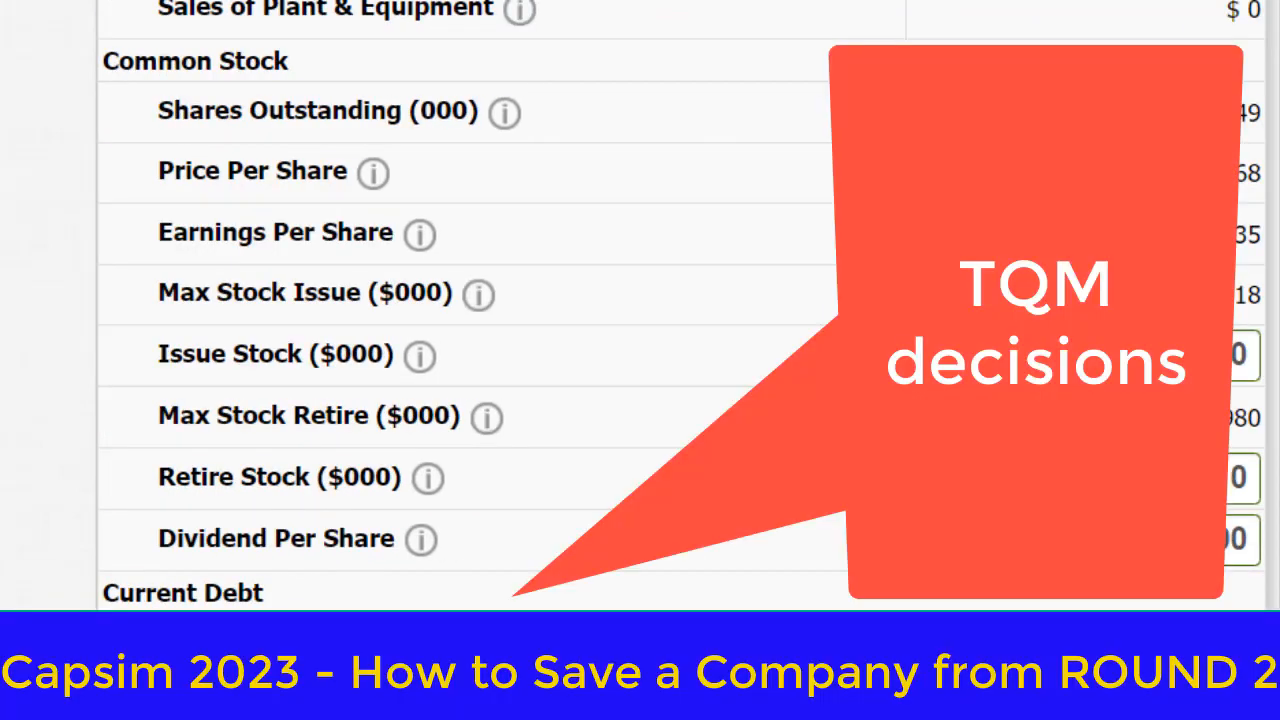
- In the finance decisions, set Issue Stock to 3900 and the current debt borrowing to 22000 ($000)
left_click(1229, 349)
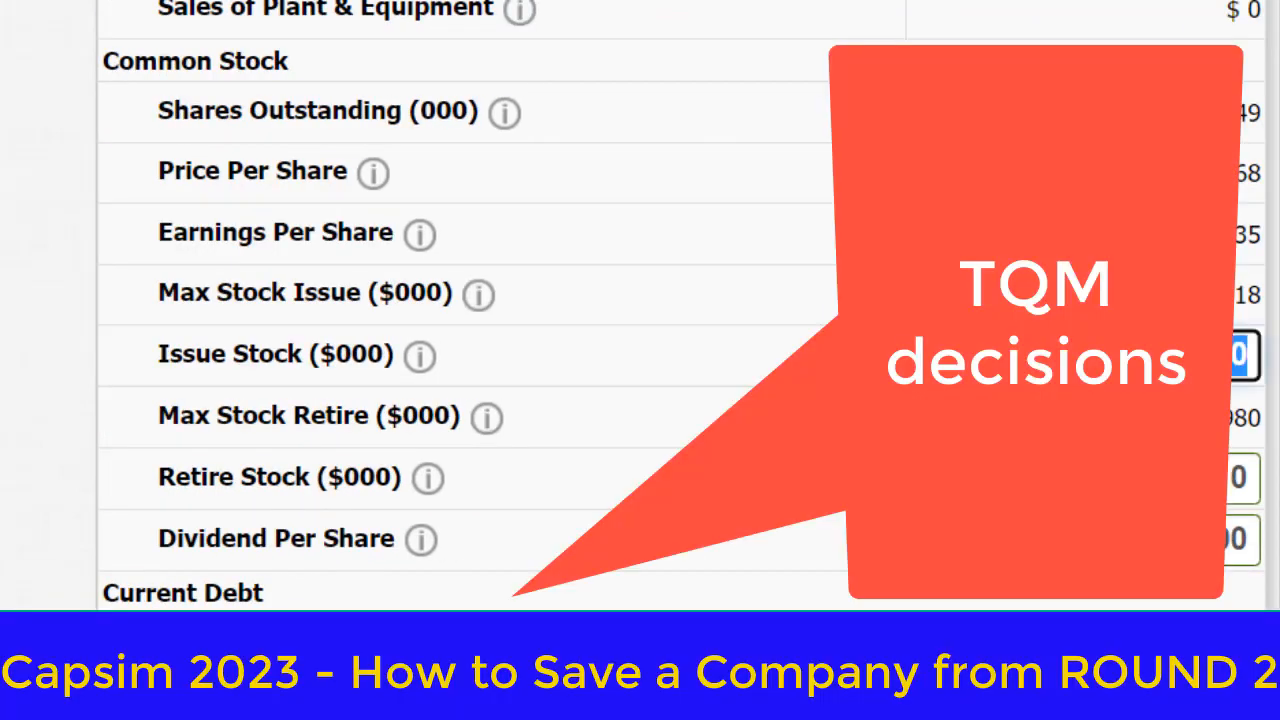
type("30")
scroll(1229, 349, "down", 5)
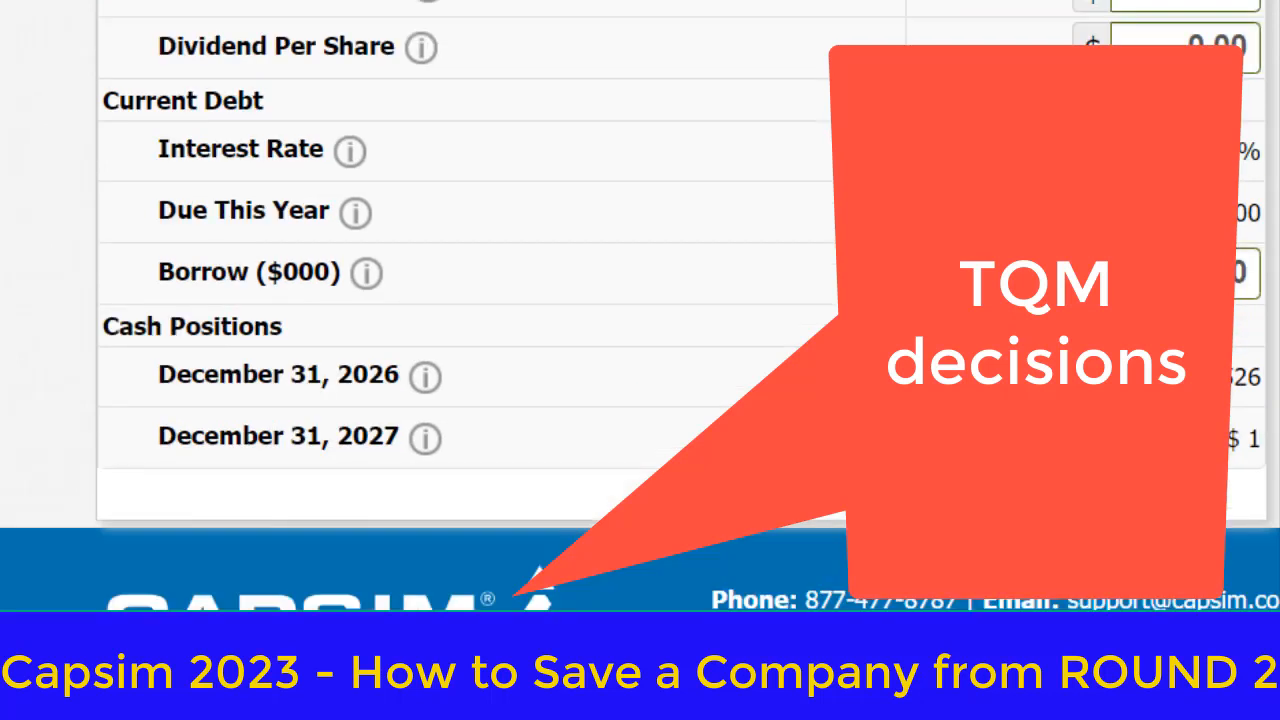
left_click(1229, 273)
key("Tab")
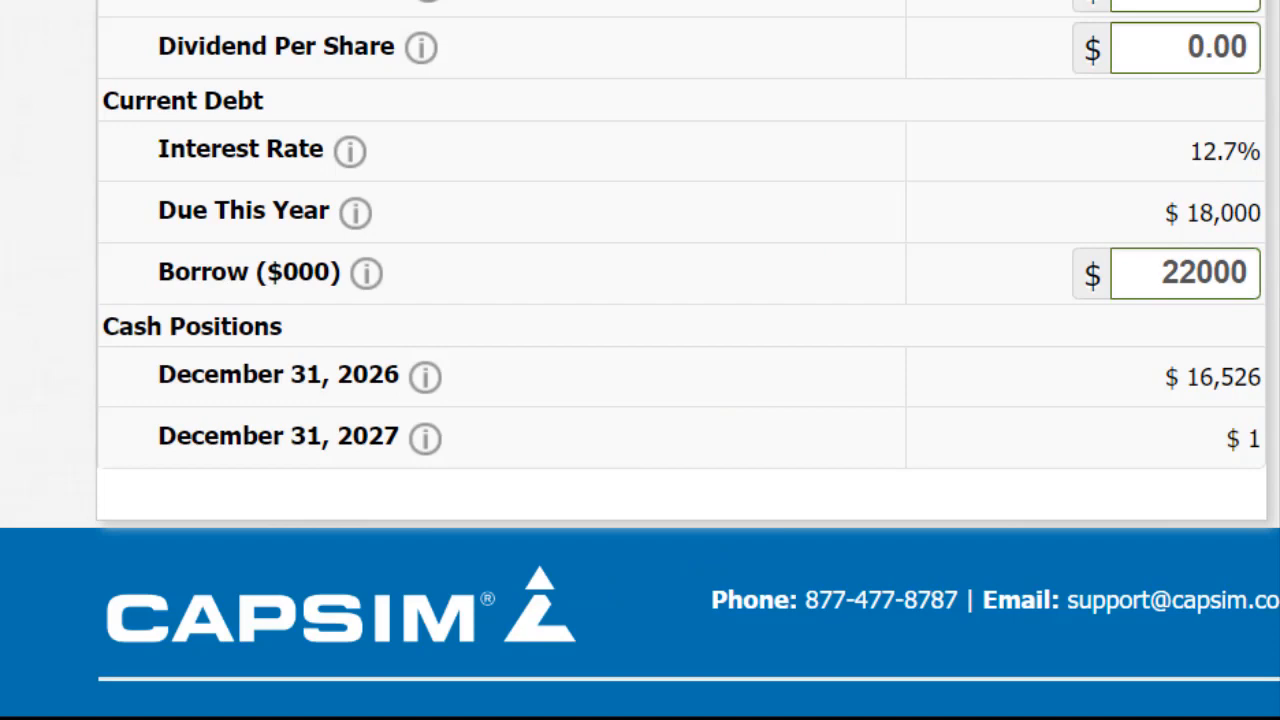
- Review the common stock figures, current debt and year-end cash positions in the finance decisions
scroll(1151, 349, "up", 5)
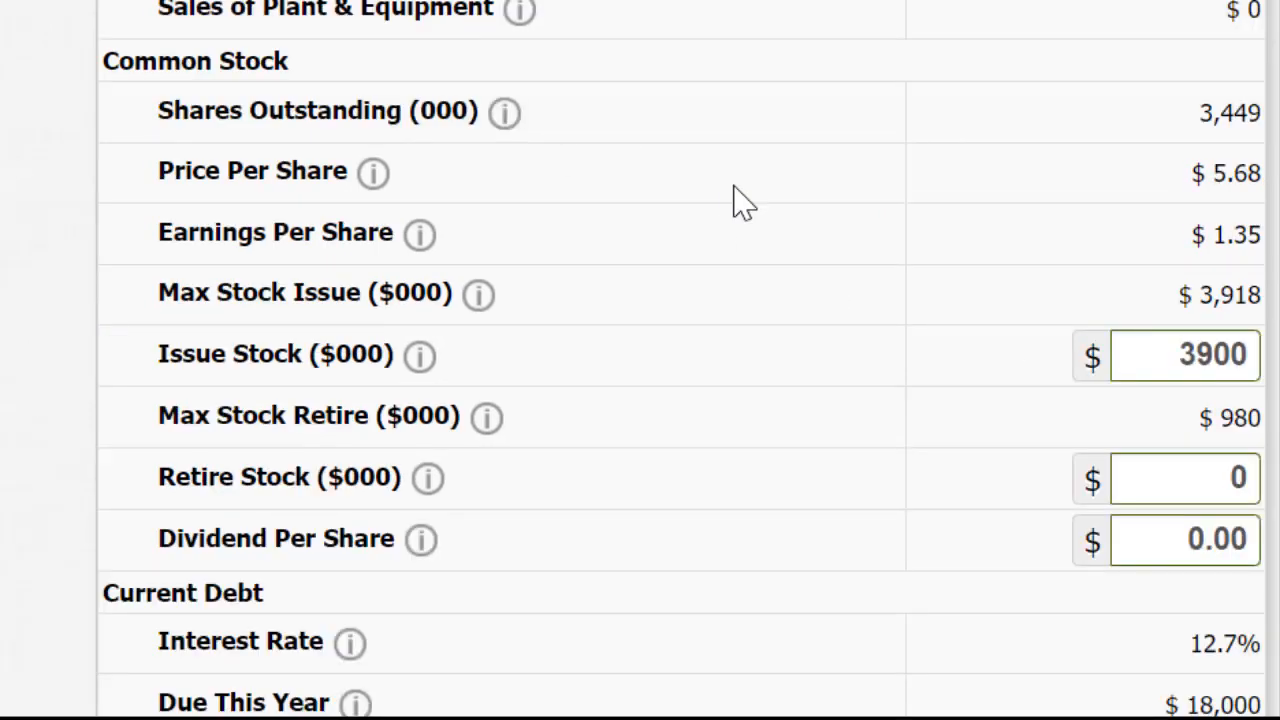
scroll(741, 200, "down", 5)
scroll(741, 200, "up", 5)
scroll(741, 200, "down", 5)
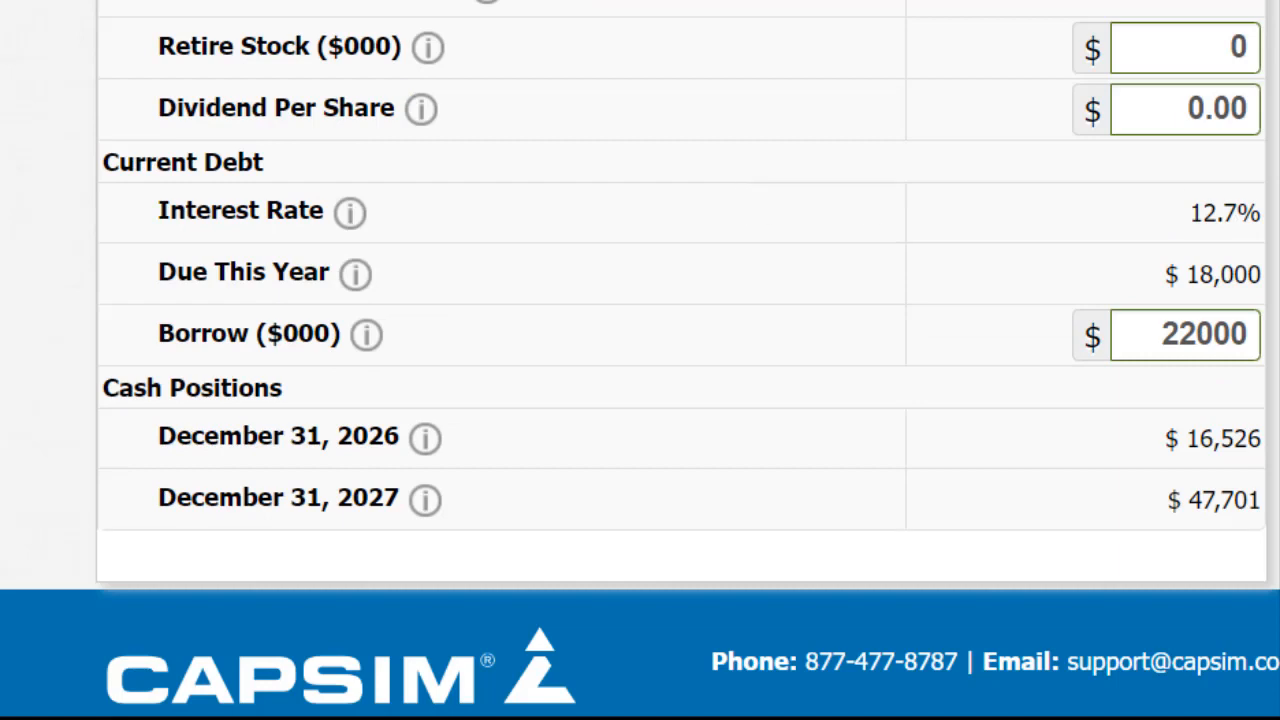
scroll(920, 254, "up", 4)
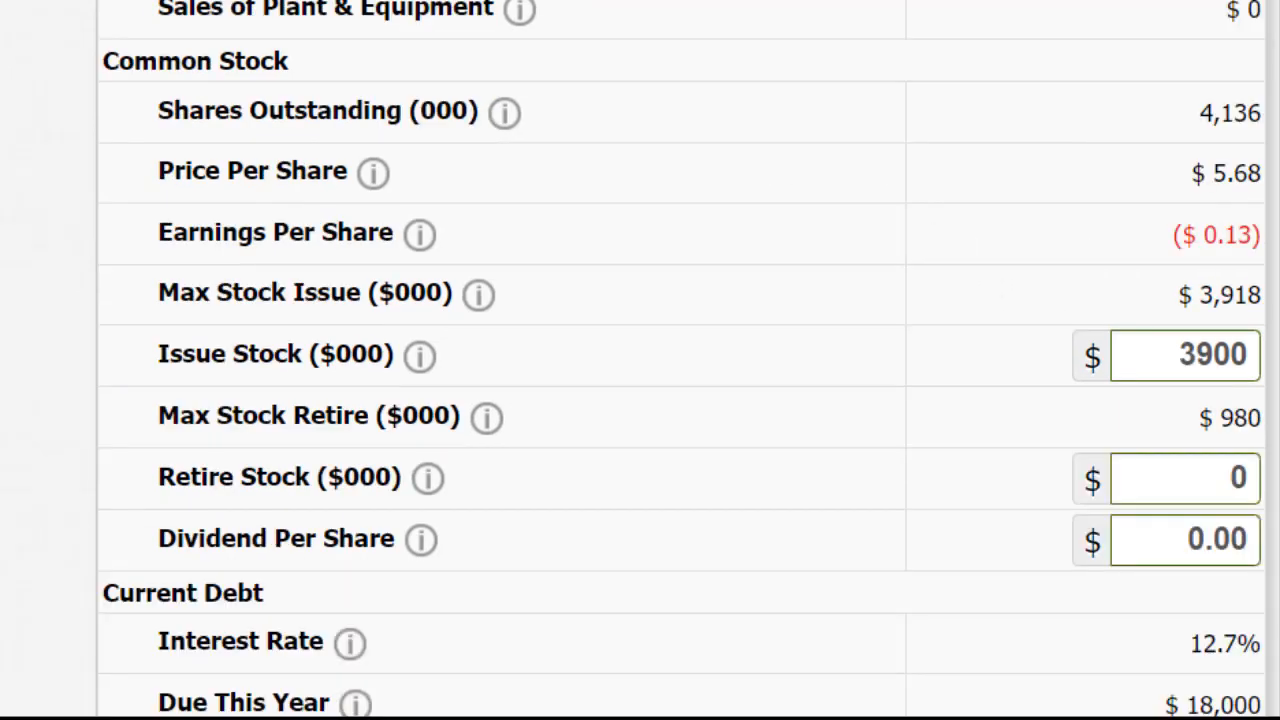
scroll(900, 100, "down", 5)
scroll(900, 100, "up", 1)
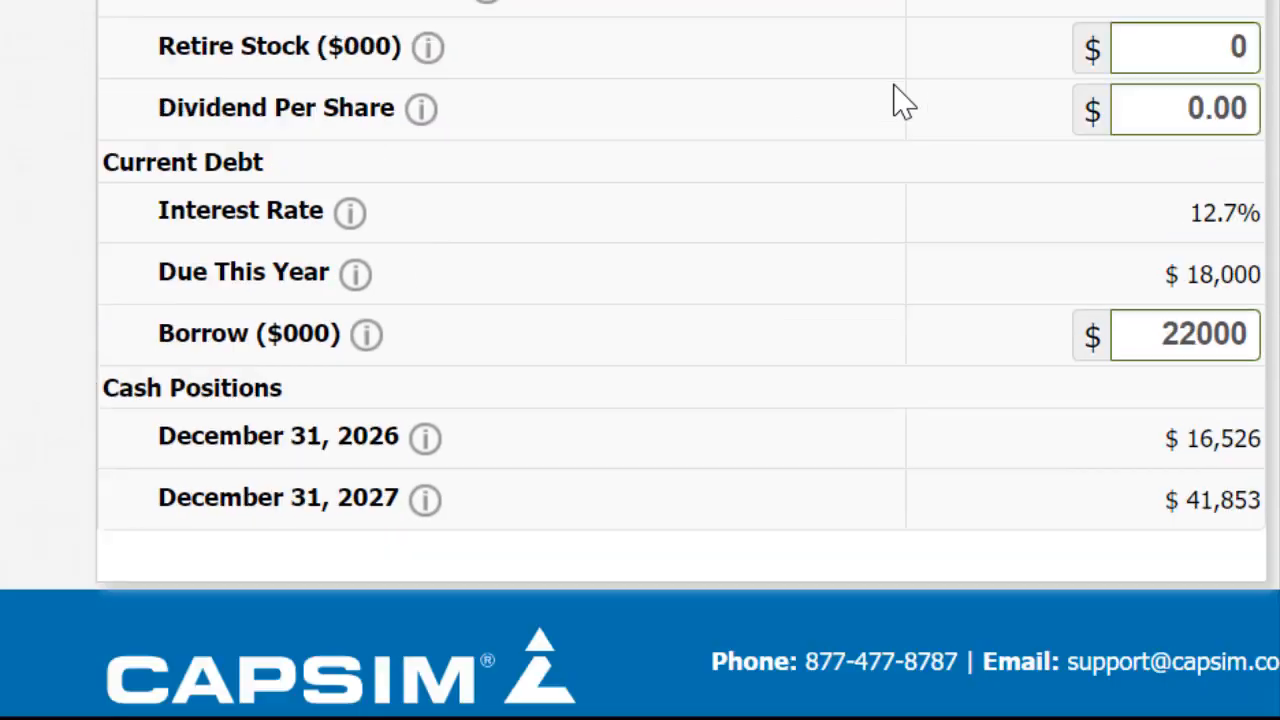
- Try to set the current debt borrowing to 30000 ($000)
double_click(1165, 337)
type("30")
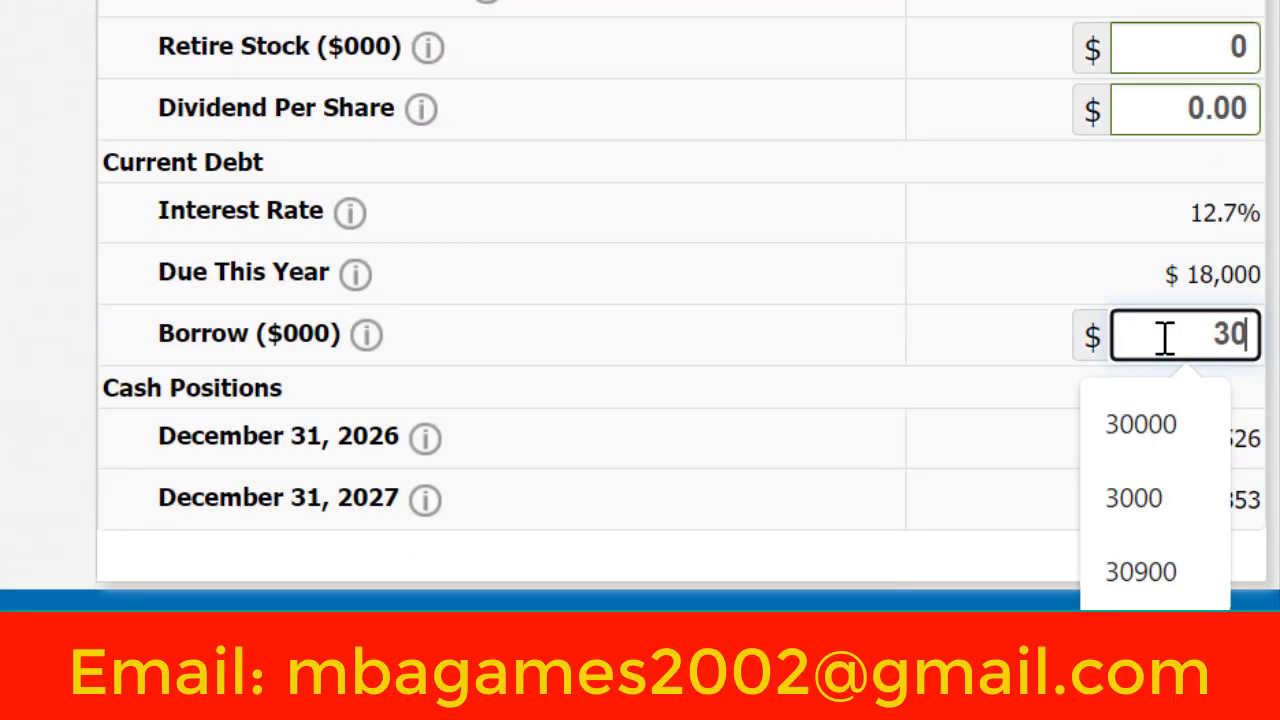
type("000")
- Set the current debt borrowing to 24000 ($000) and review the resulting common stock and cash figures
double_click(1165, 337)
type("1")
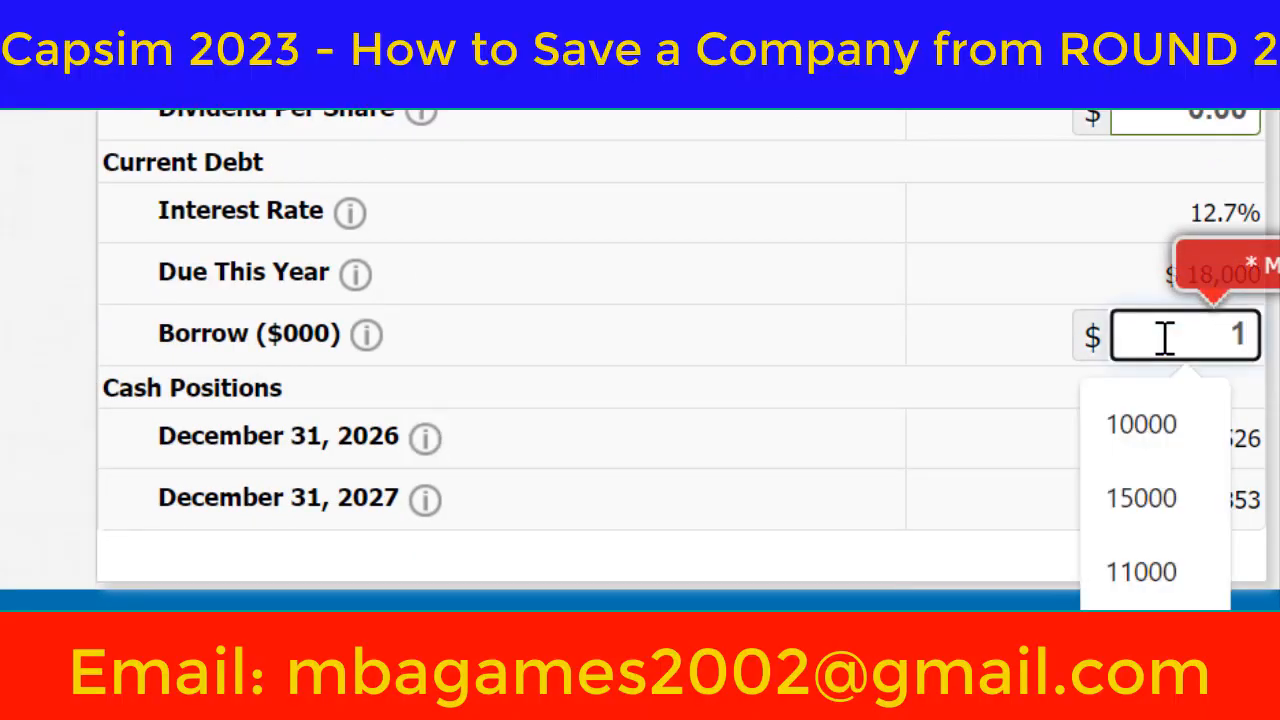
key("BackSpace")
type("24000")
scroll(1165, 337, "up", 4)
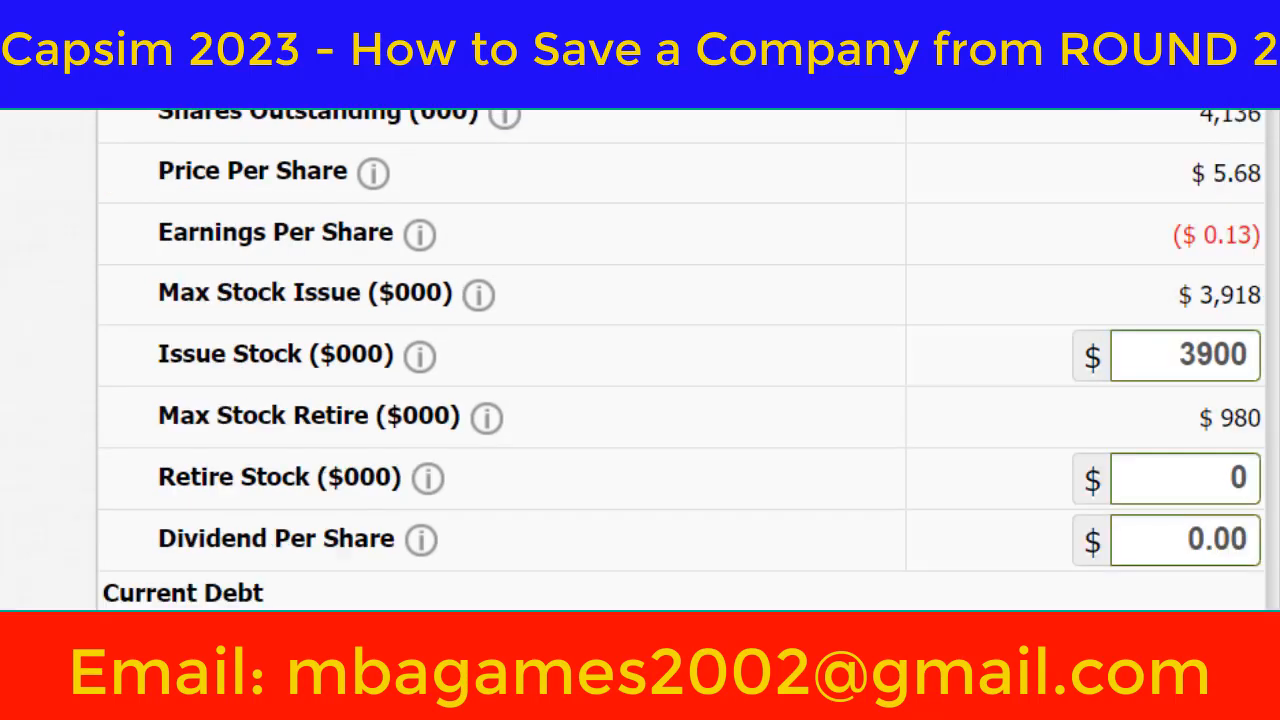
scroll(343, 103, "down", 5)
scroll(343, 106, "up", 5)
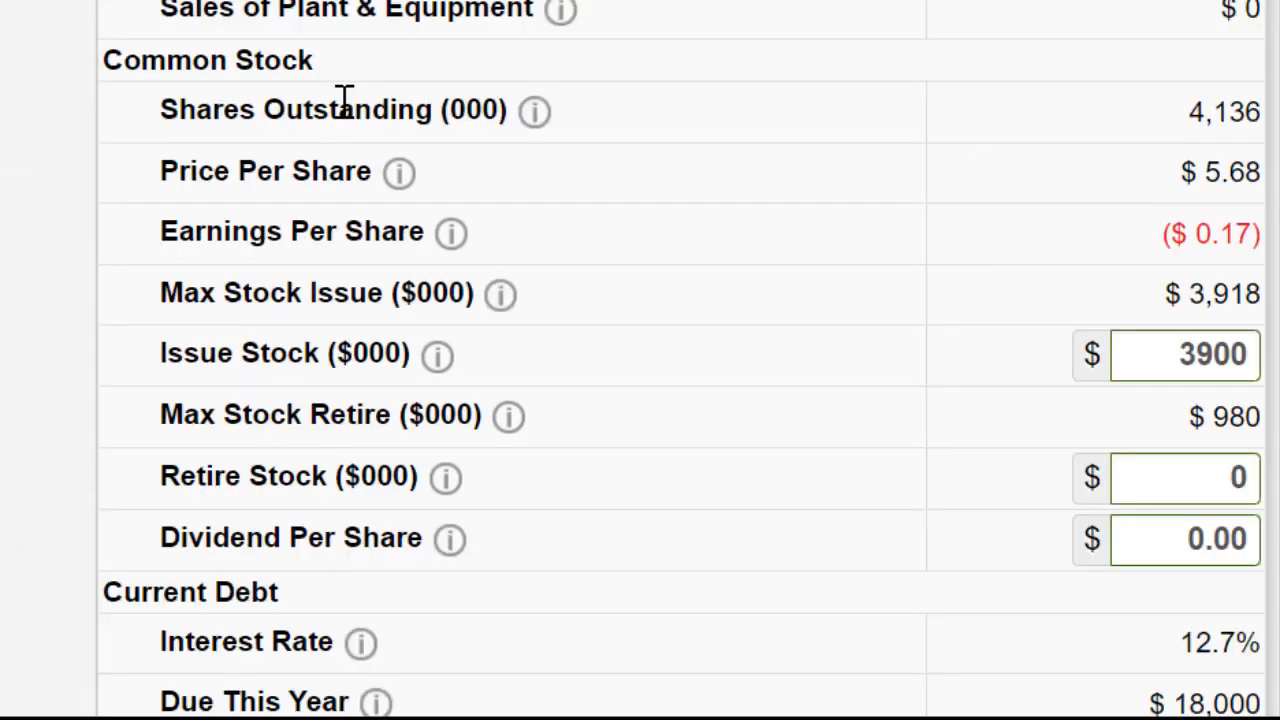
scroll(343, 100, "down", 5)
scroll(343, 103, "up", 4)
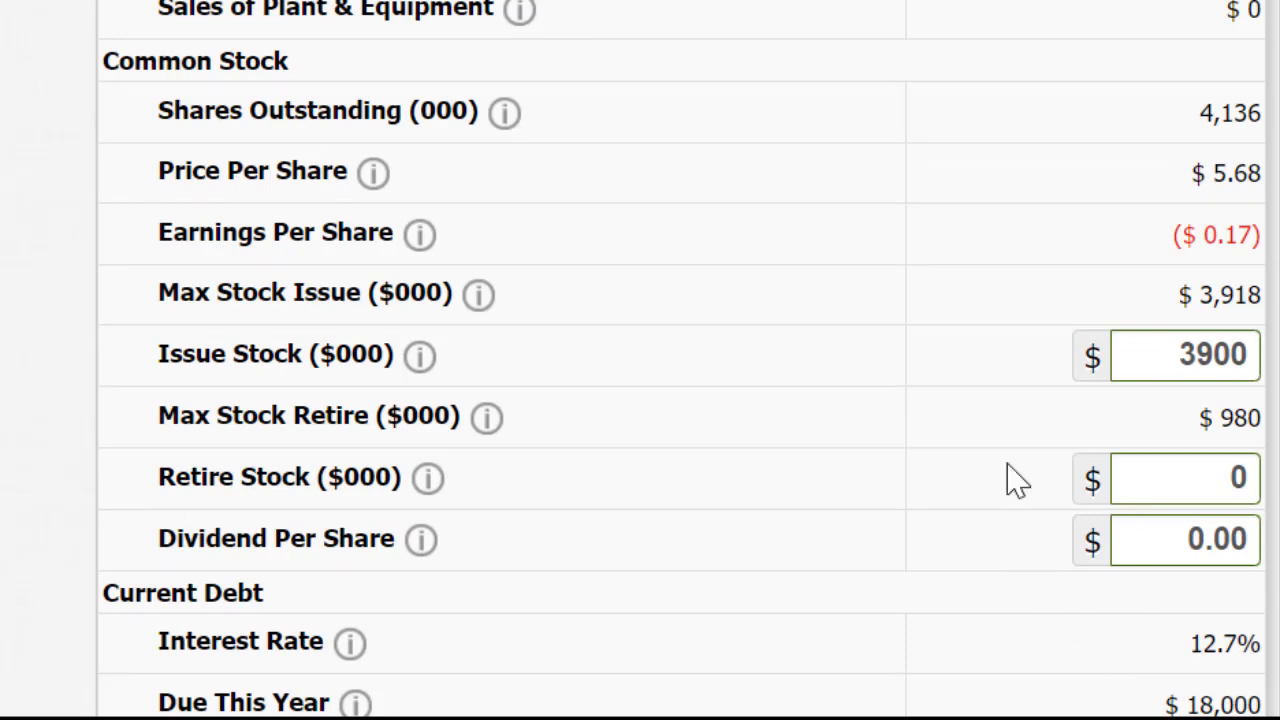
- Open the TQM decisions and set the Vendor/JIT and Quality Initiative Training budgets to 1000 each
left_click(1020, 2)
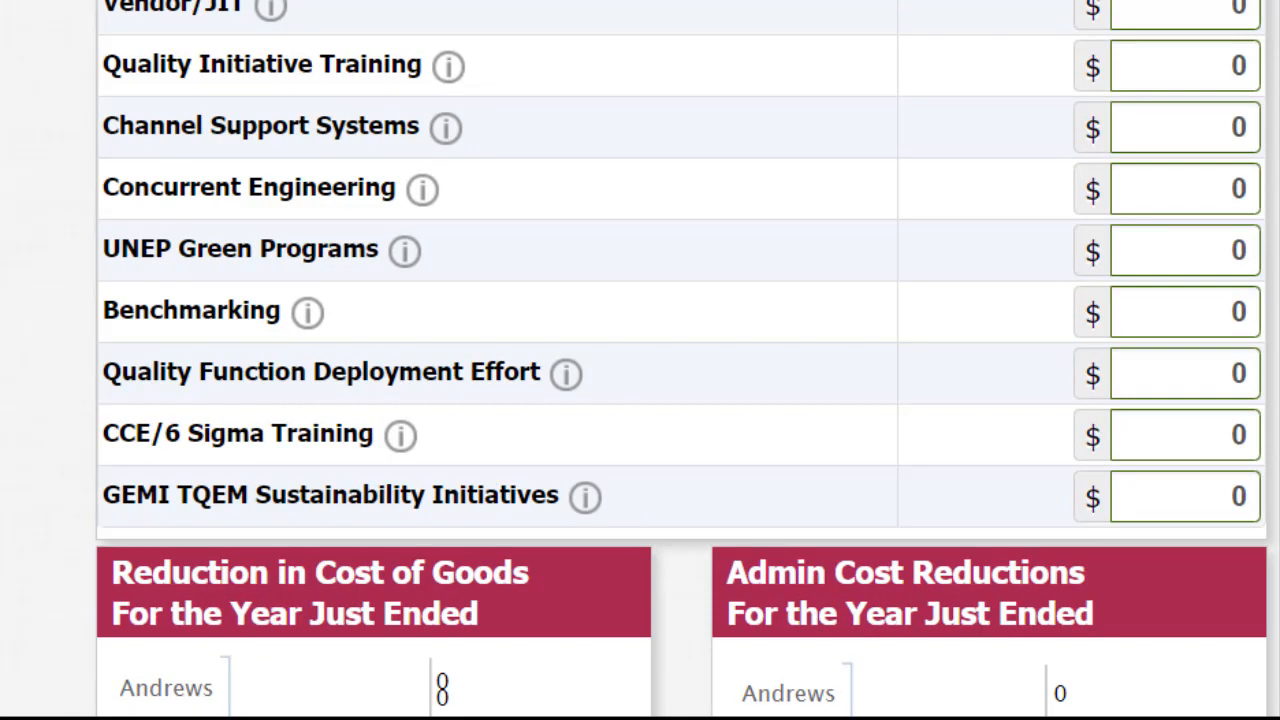
type("1000")
double_click(1134, 26)
type("1000")
double_click(1160, 79)
type("1000")
- Set the Channel Support Systems budget to 1000
left_click(1165, 156)
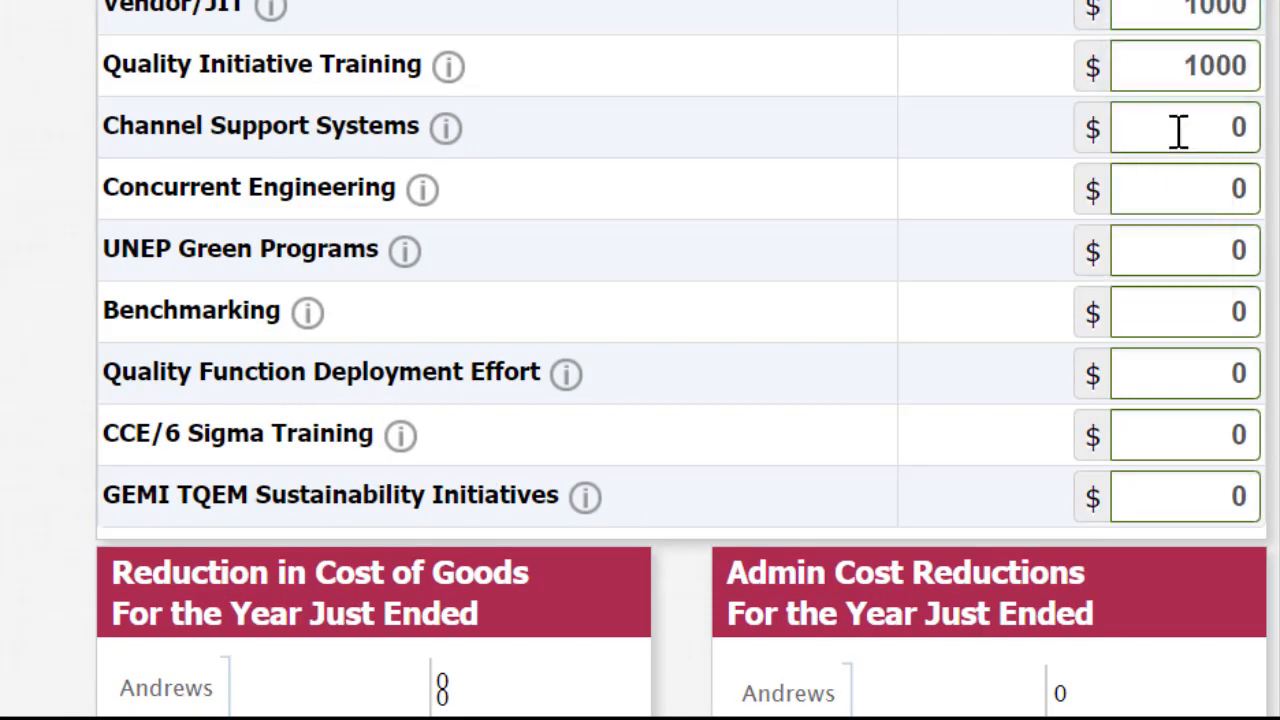
left_click(1179, 132)
type("1000")
double_click(1179, 132)
type("1000")
key("Tab")
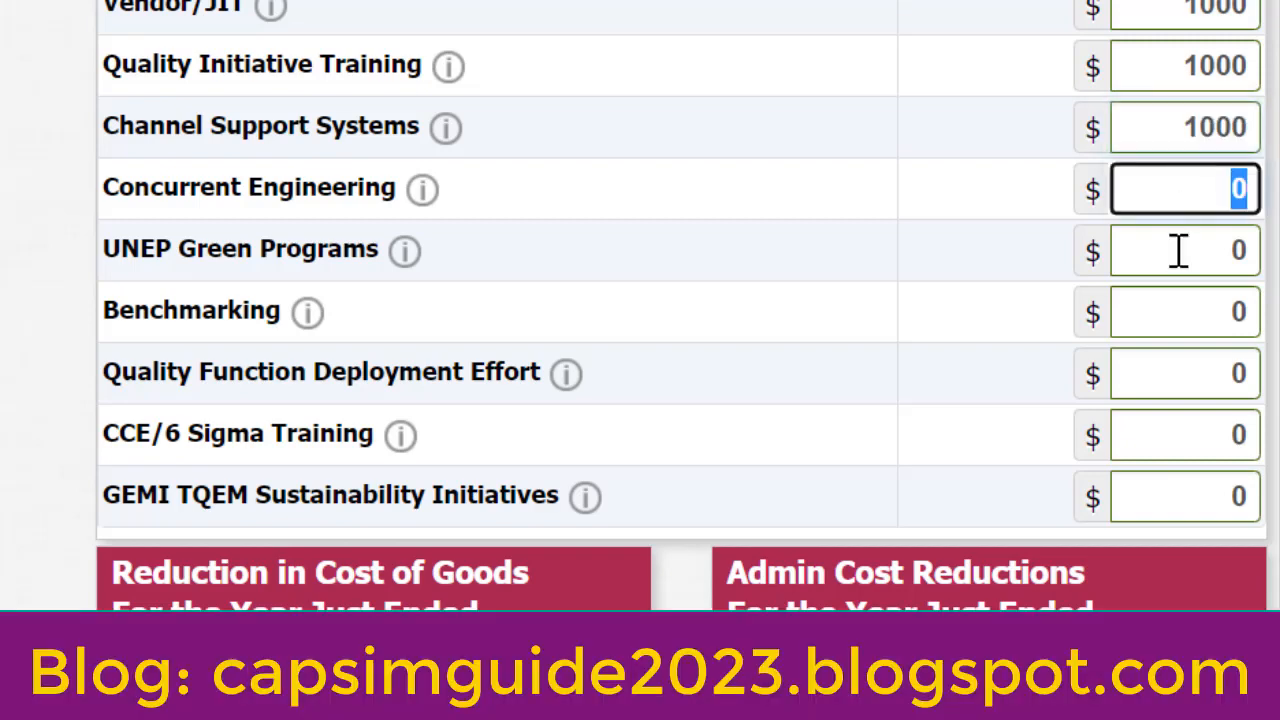
- Set the budget to 1000 for every remaining TQM initiative, from Concurrent Engineering through GEMI TQEM Sustainability Initiatives
type("1000")
key("Tab")
type("1000")
key("Tab")
type("1000")
key("Tab")
type("1000")
key("Tab")
type("1000")
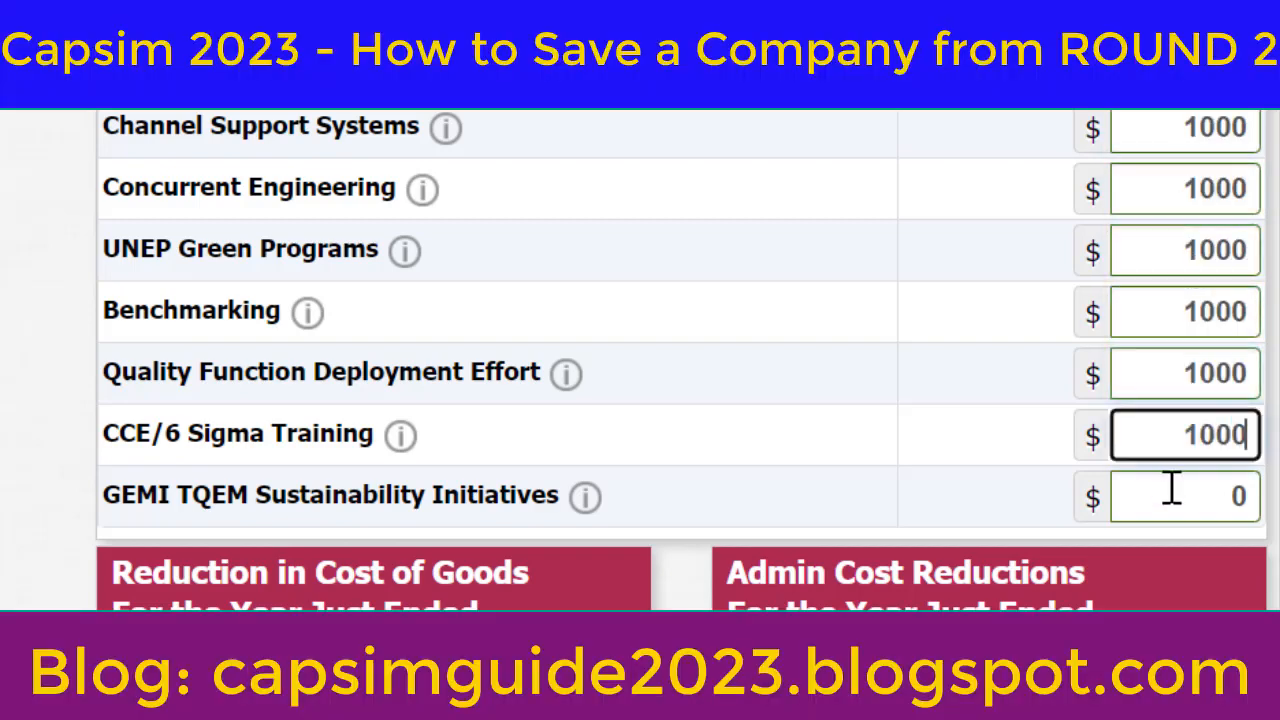
key("Tab")
type("1000")
key("Tab")
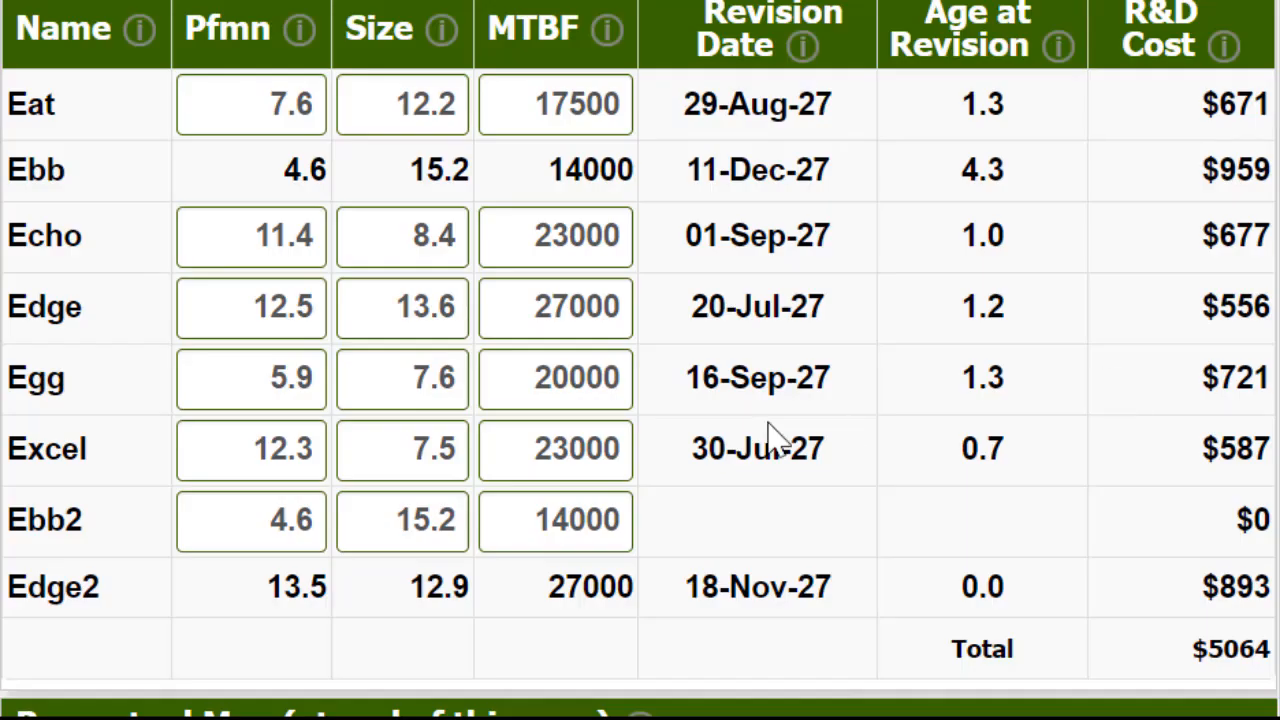
- Check the R&D revision dates for Eat, Echo and Edge, and set Edge's performance to 12.8 and size to 13.3
left_click_drag(728, 104, 816, 104)
left_click_drag(727, 243, 779, 238)
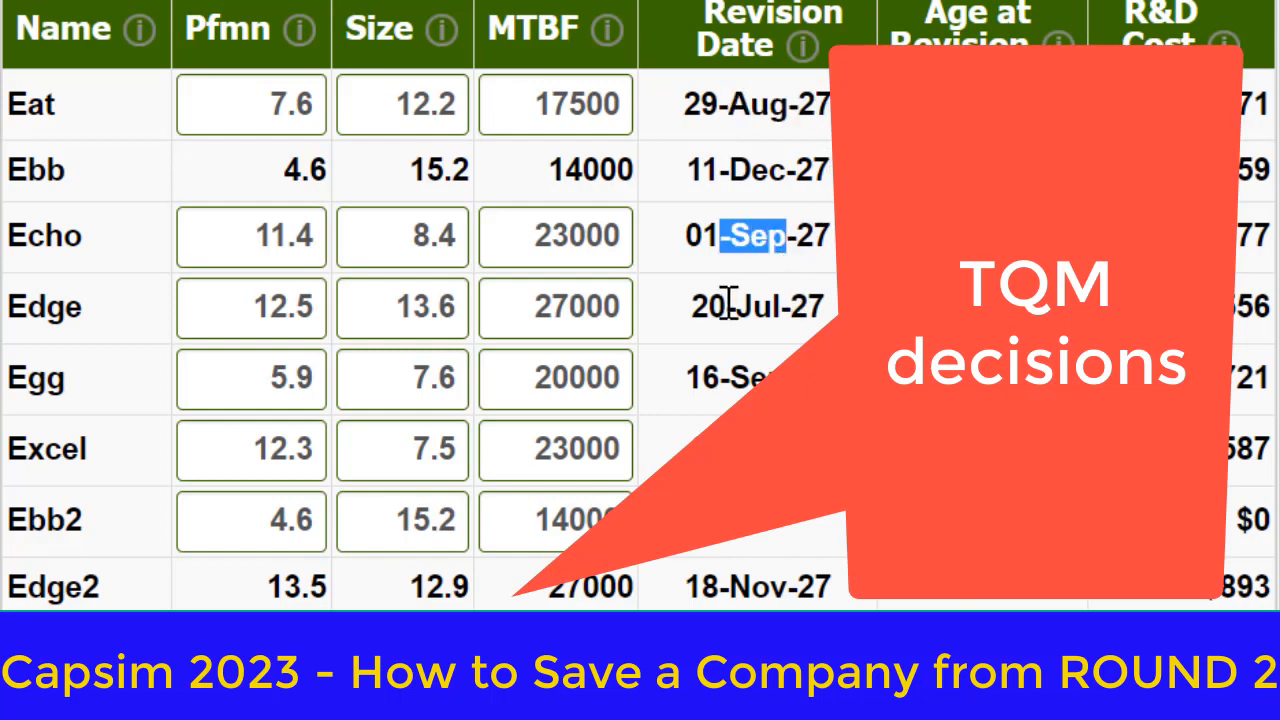
left_click_drag(724, 303, 790, 305)
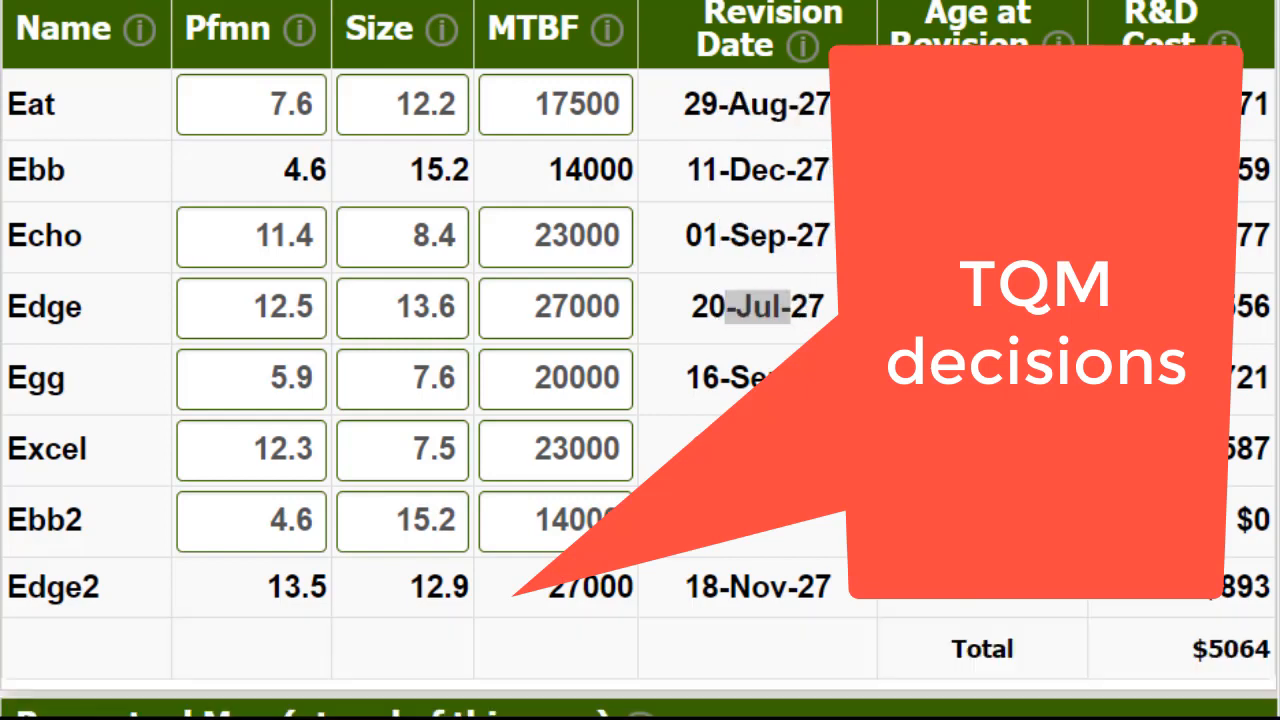
double_click(228, 302)
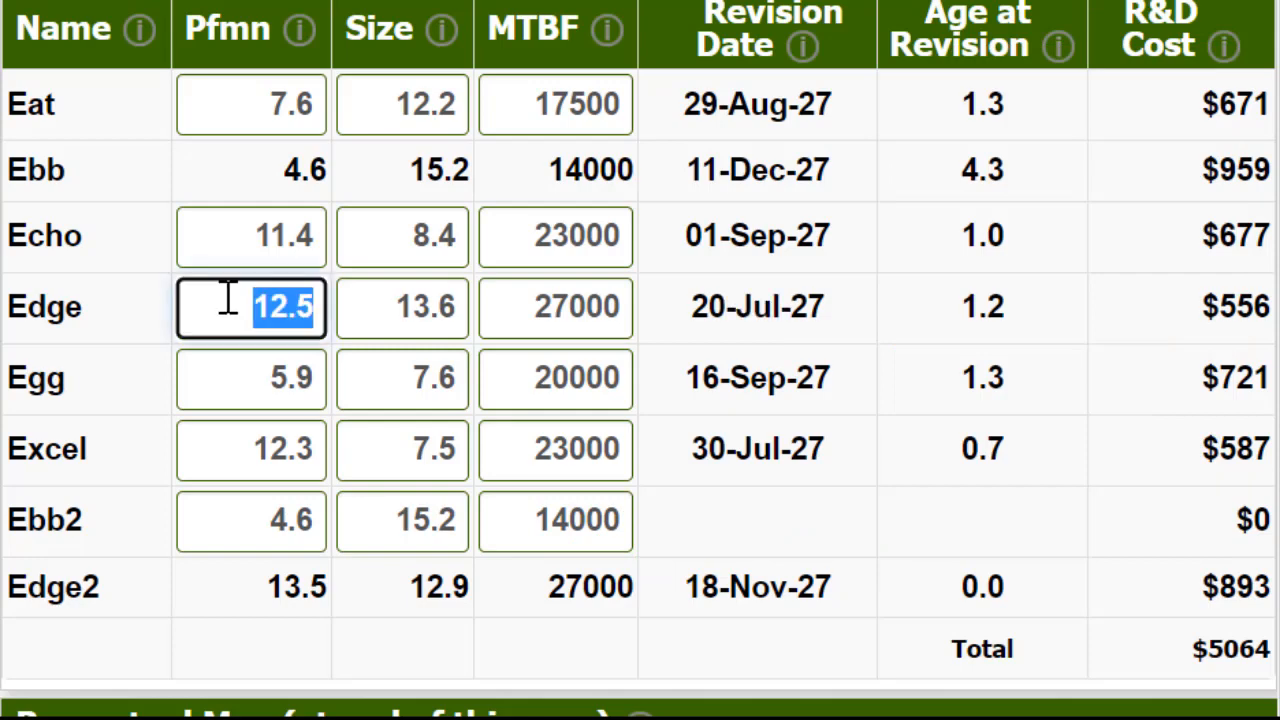
type("12.8")
key("Tab")
type("1")
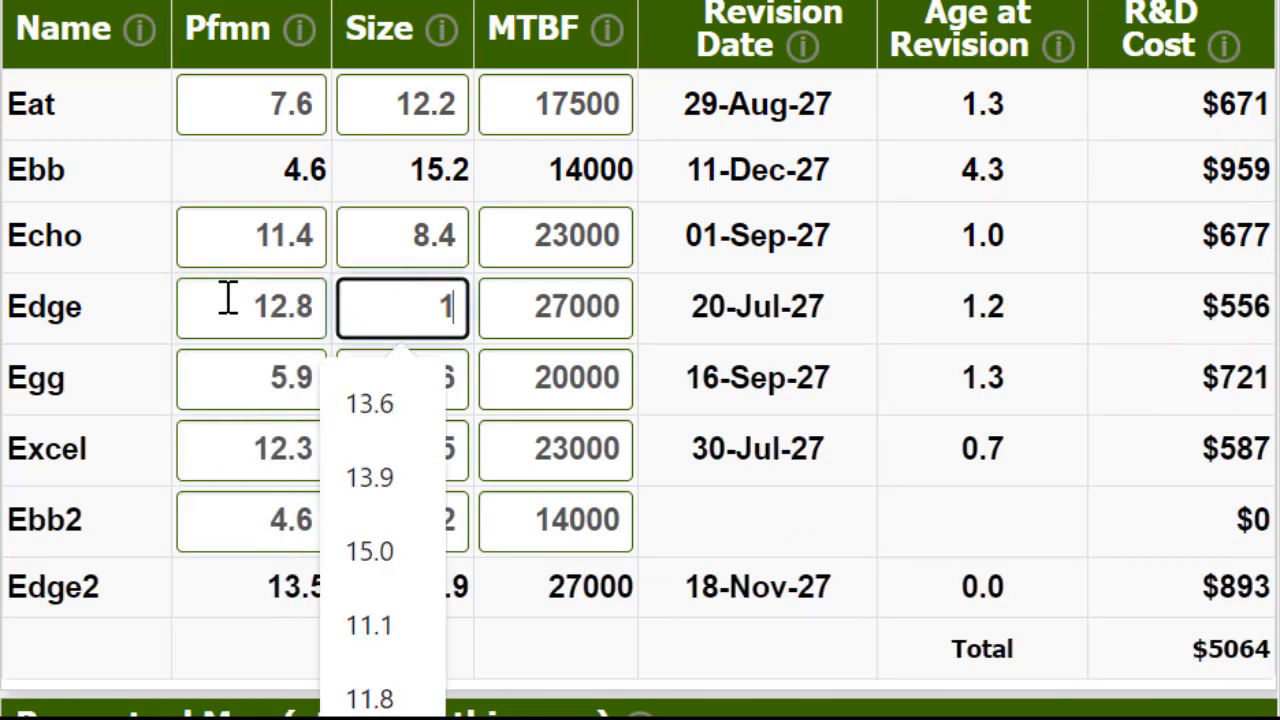
type("3.3")
key("Return")
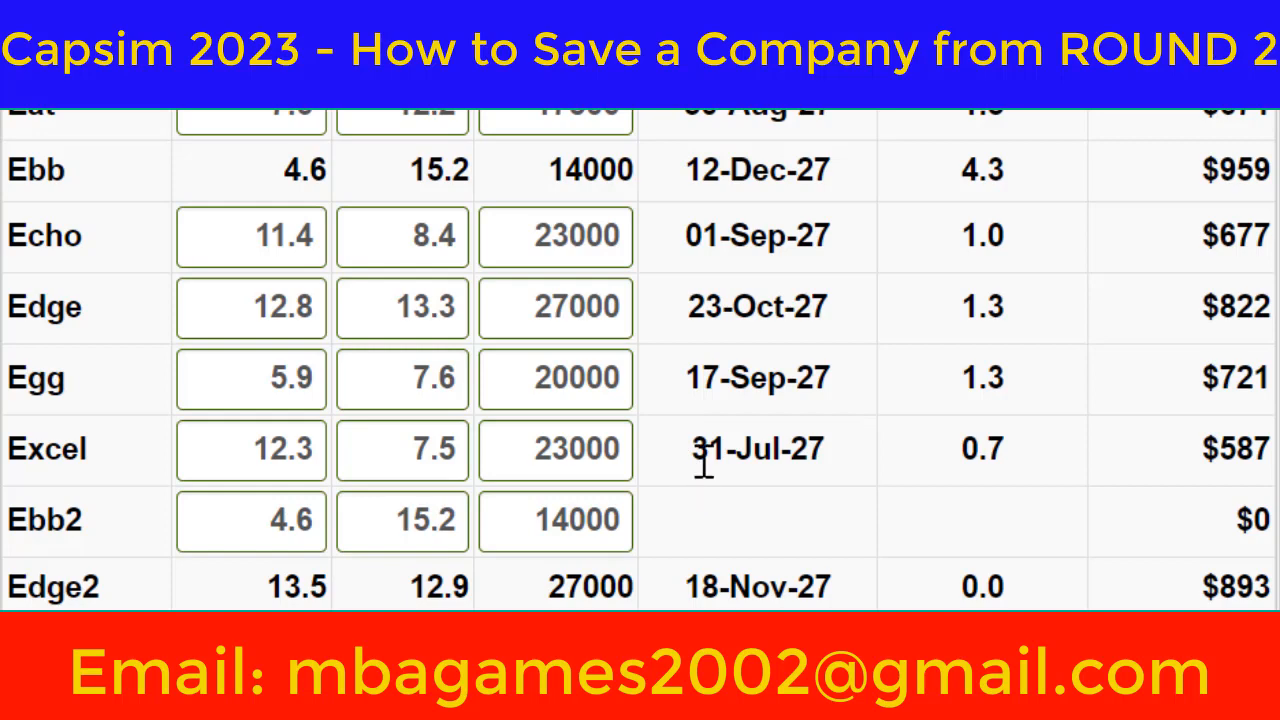
- Set Excel's R&D performance to 12.5 and size to 7.3
left_click_drag(772, 450, 788, 455)
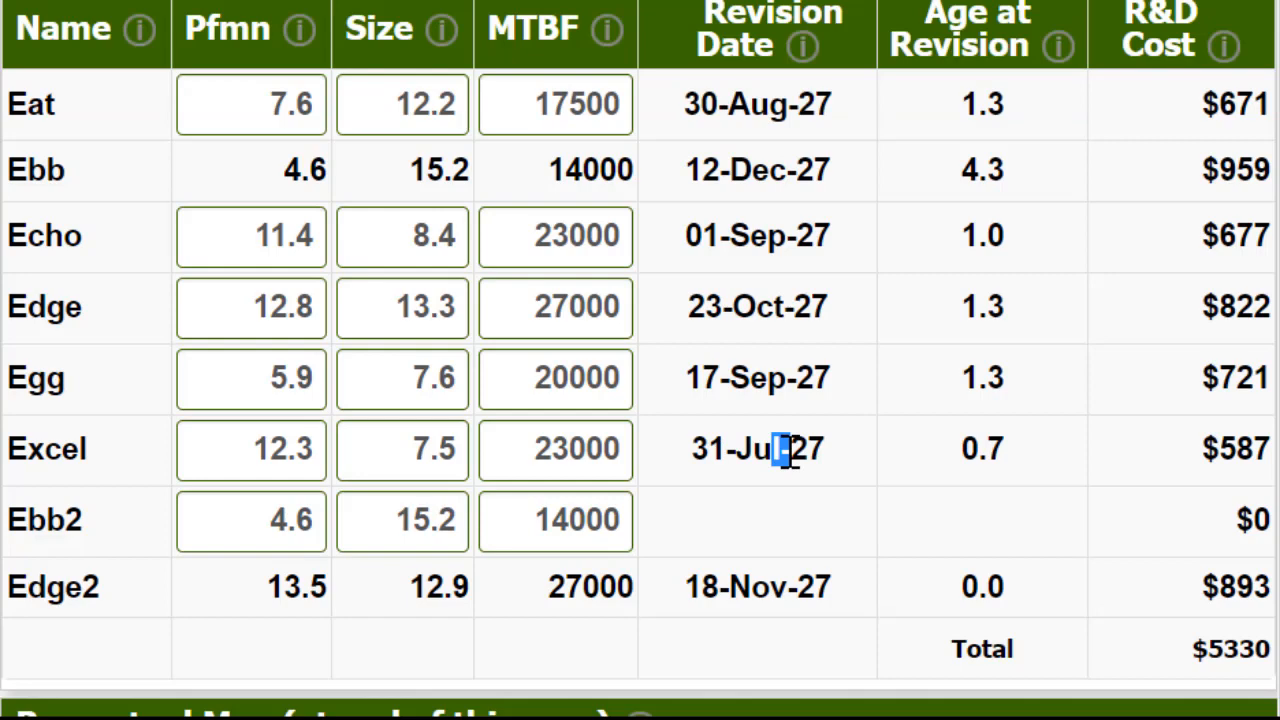
left_click_drag(303, 449, 328, 452)
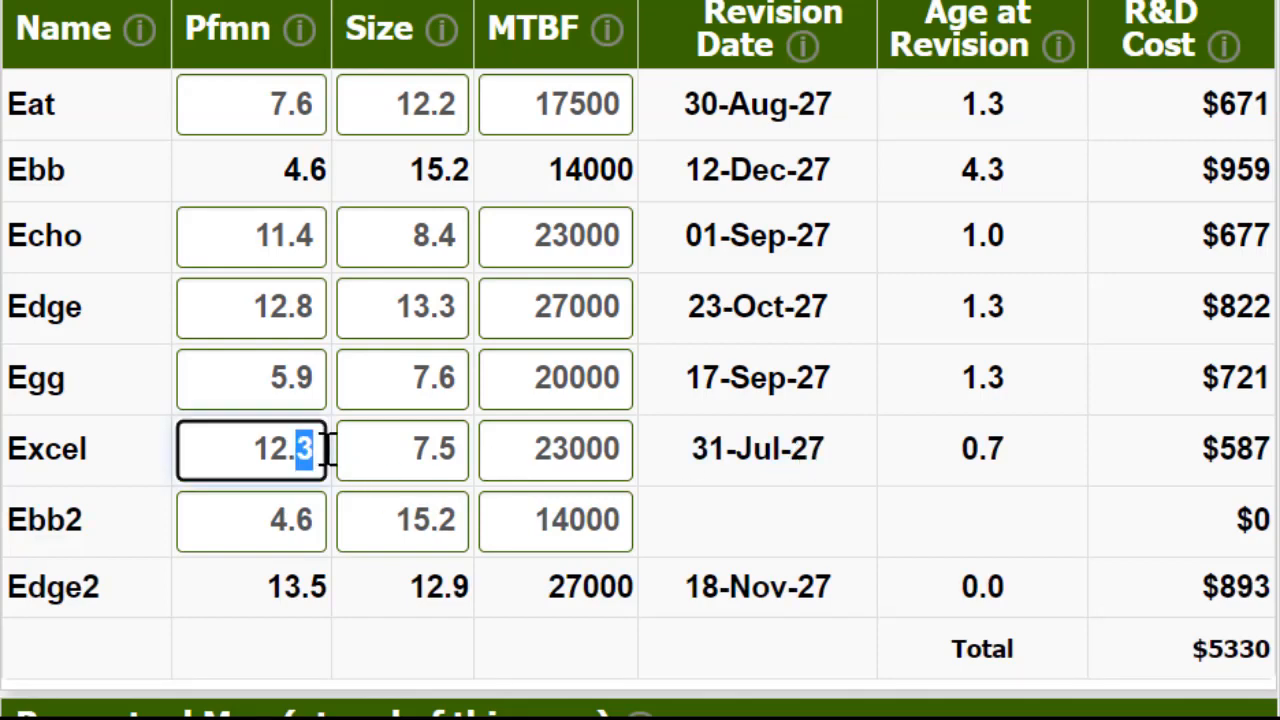
type("5")
left_click(456, 440)
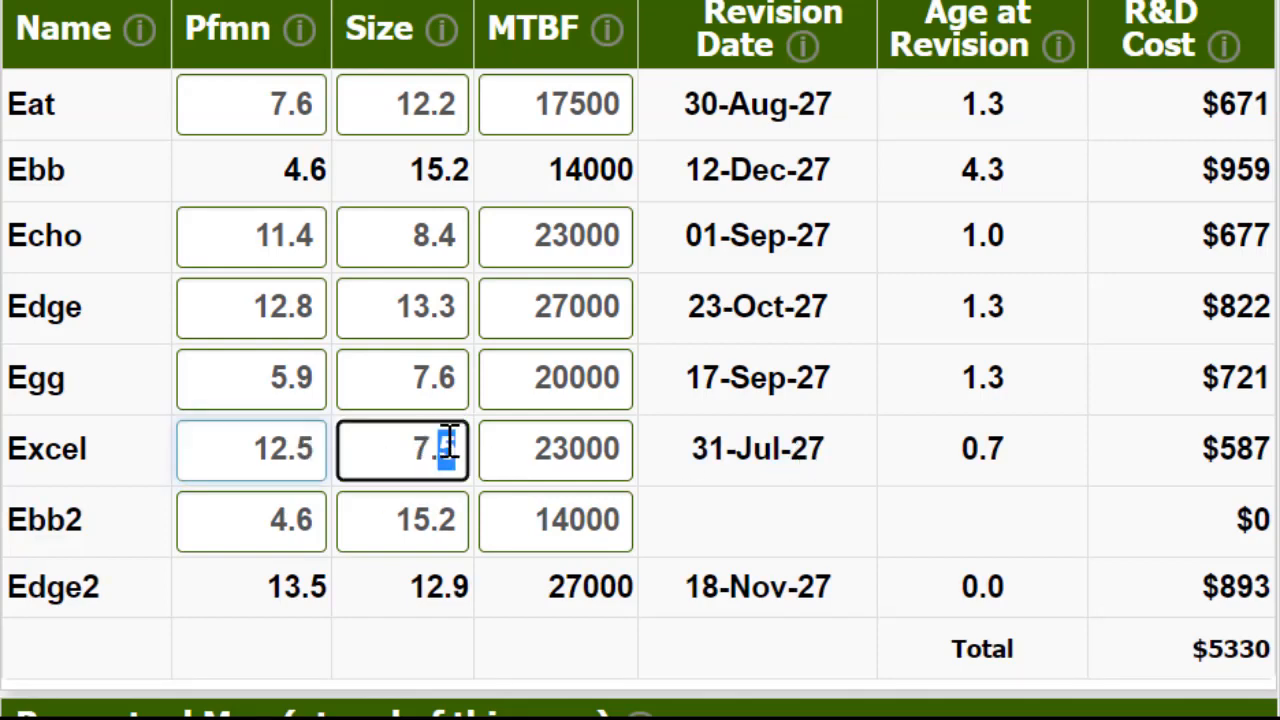
key("BackSpace")
type("3")
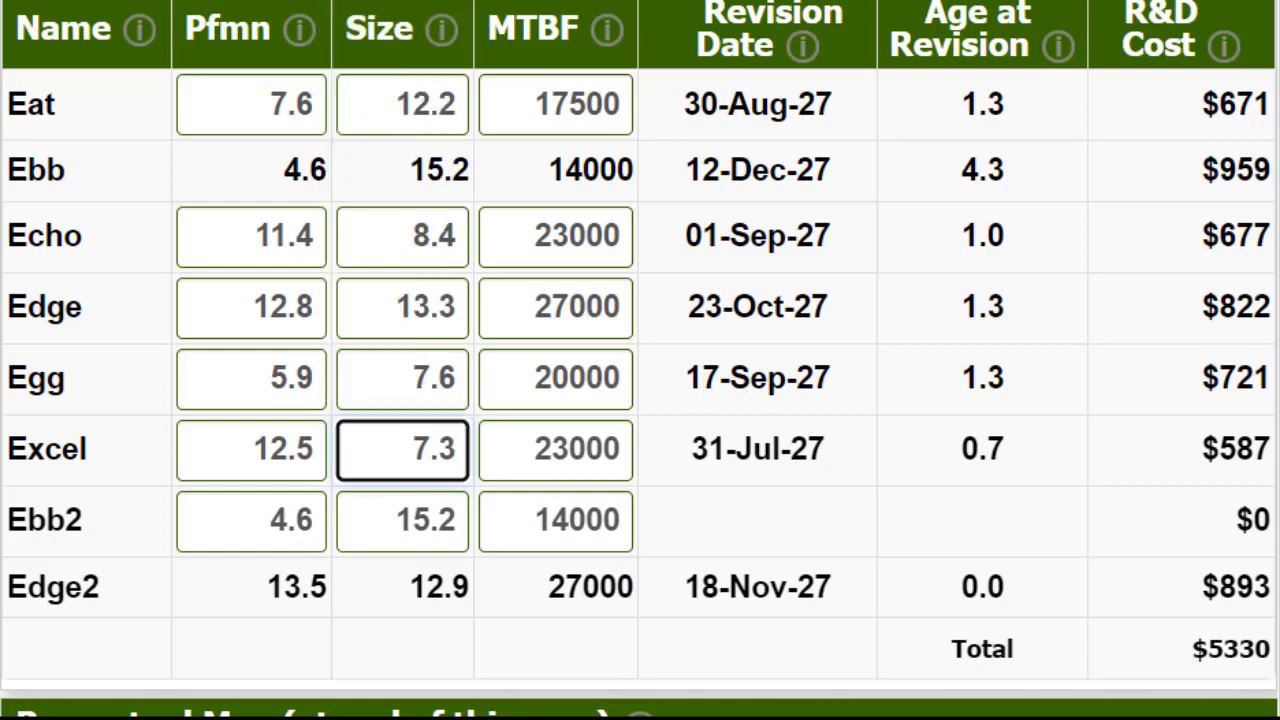
key("Return")
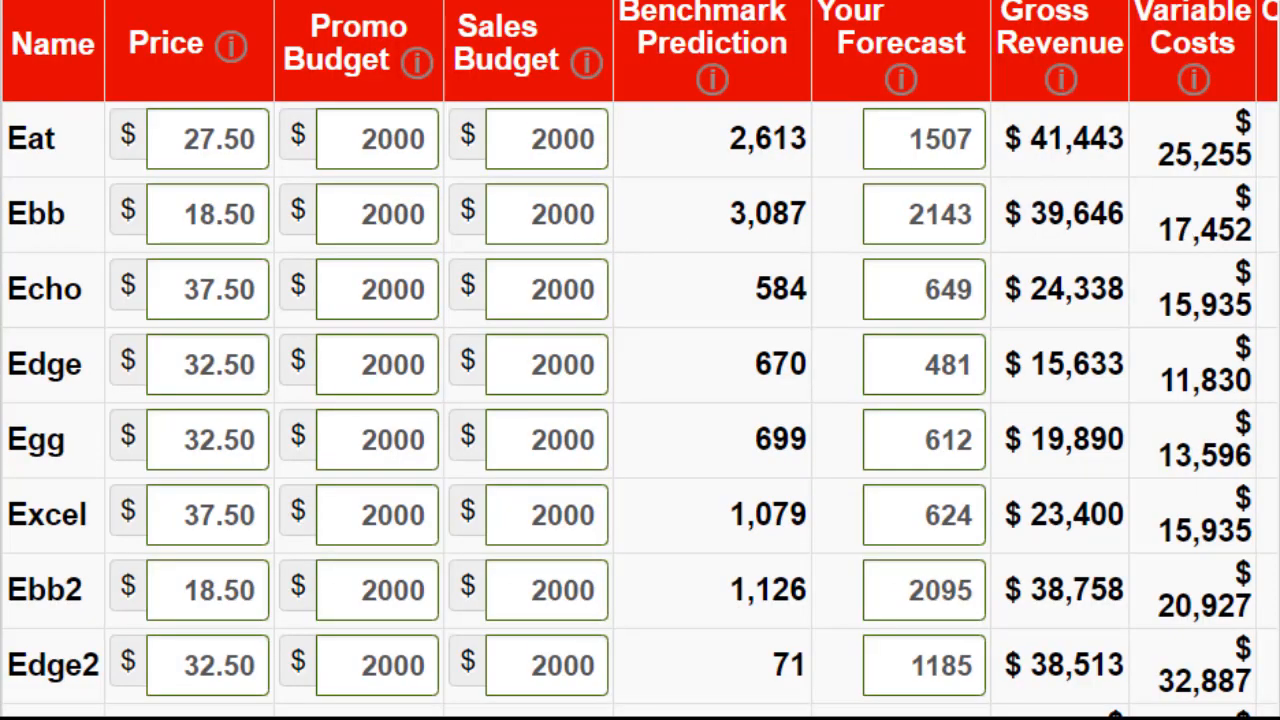
- Set the marketing sales forecast to 2009 for Eat and 2312 for Ebb
double_click(903, 129)
type("2009")
key("Tab")
key("Tab")
key("Tab")
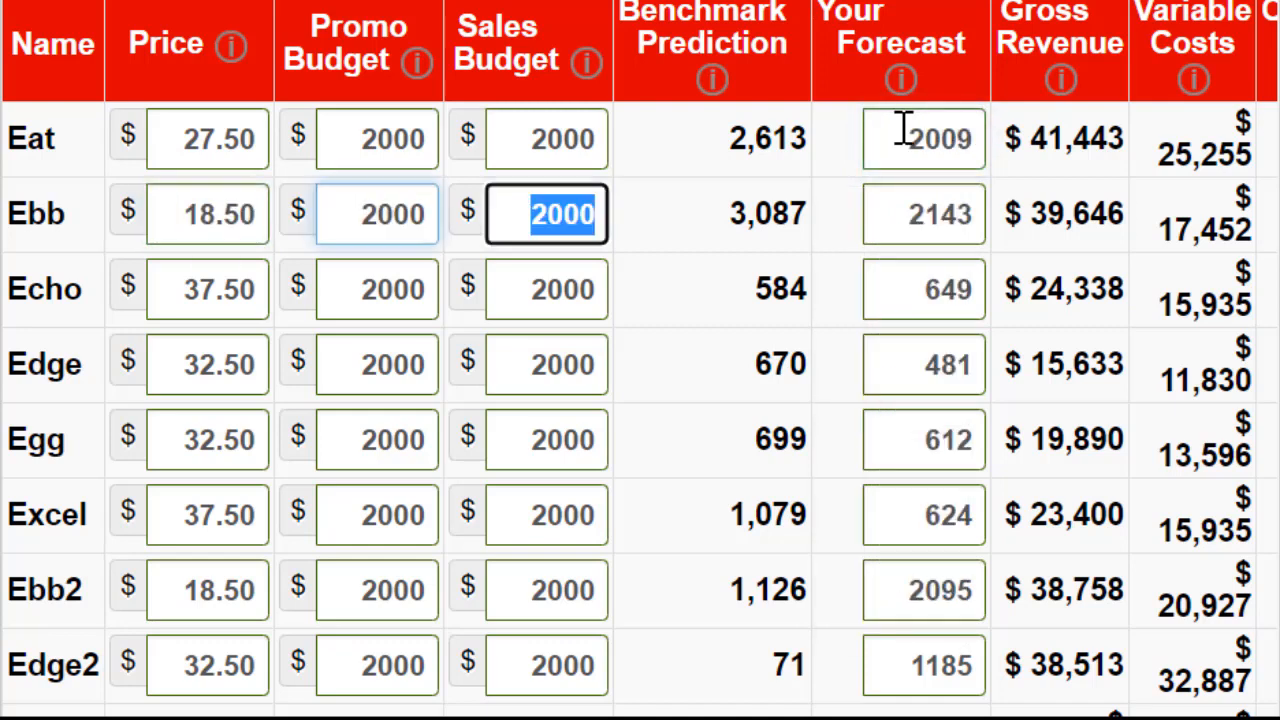
key("Tab")
key("Tab")
key("shift+Tab")
type("2312")
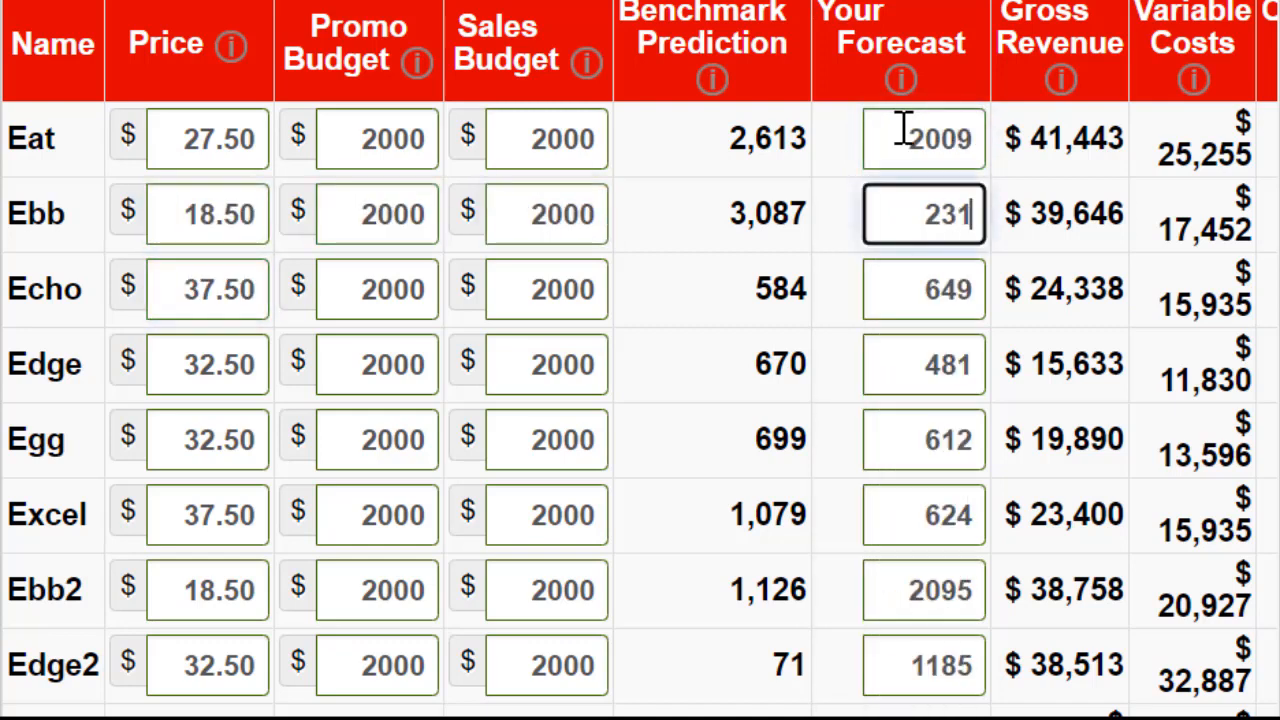
- Set the sales forecast to 735 for Echo and 896 for Edge
key("Tab")
key("Tab")
key("Tab")
key("Tab")
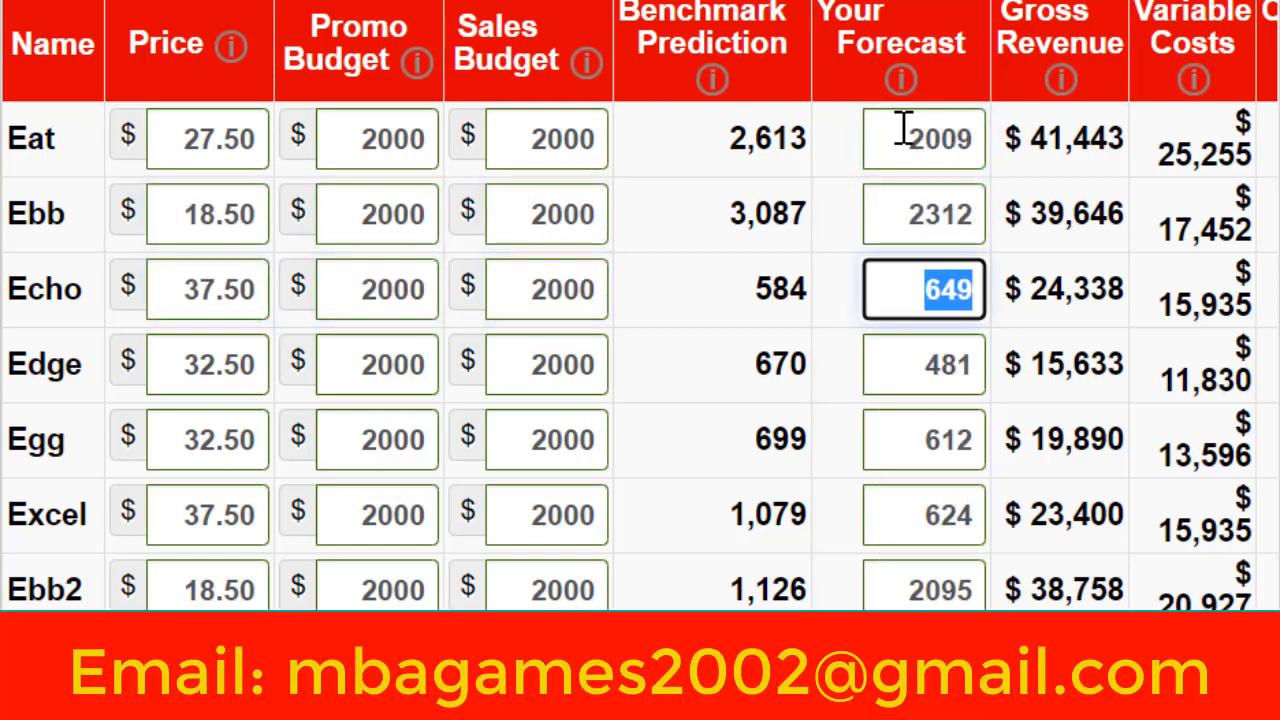
type("735")
key("Tab")
key("Tab")
key("Tab")
key("Tab")
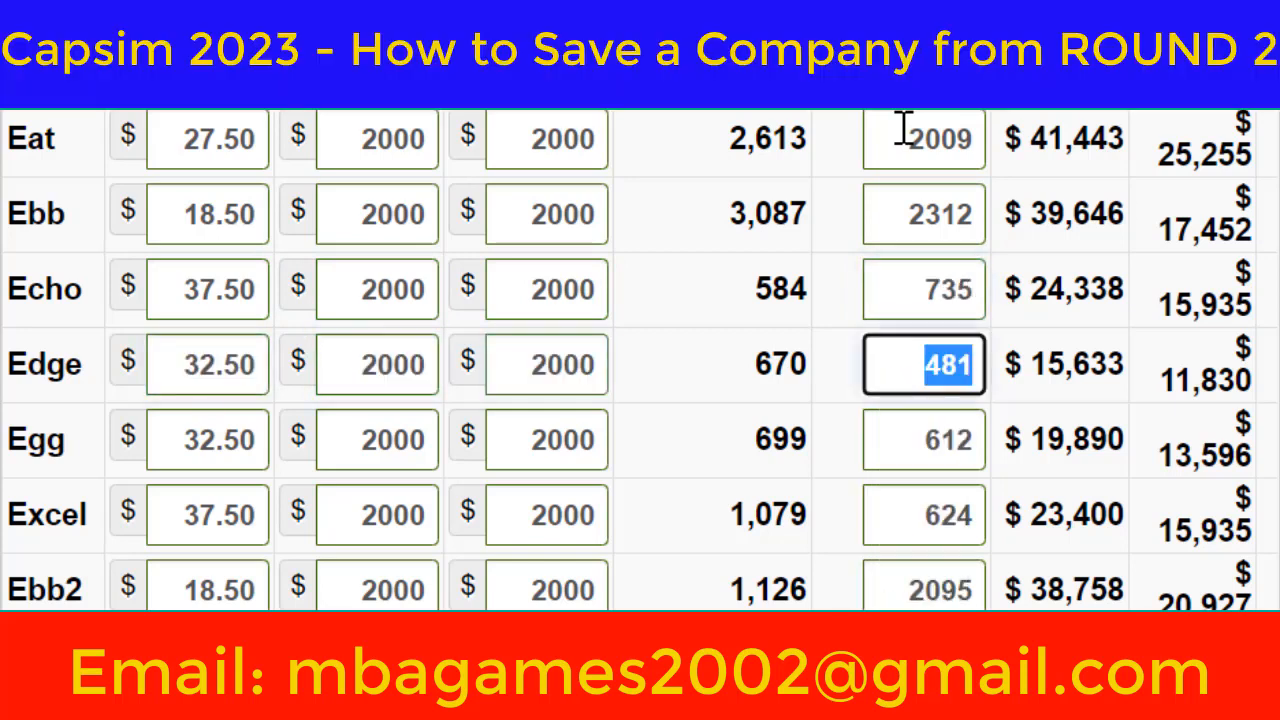
type("896")
- Set the sales forecast to 884 for Egg and 707 for Excel
key("Tab")
key("Tab")
key("Tab")
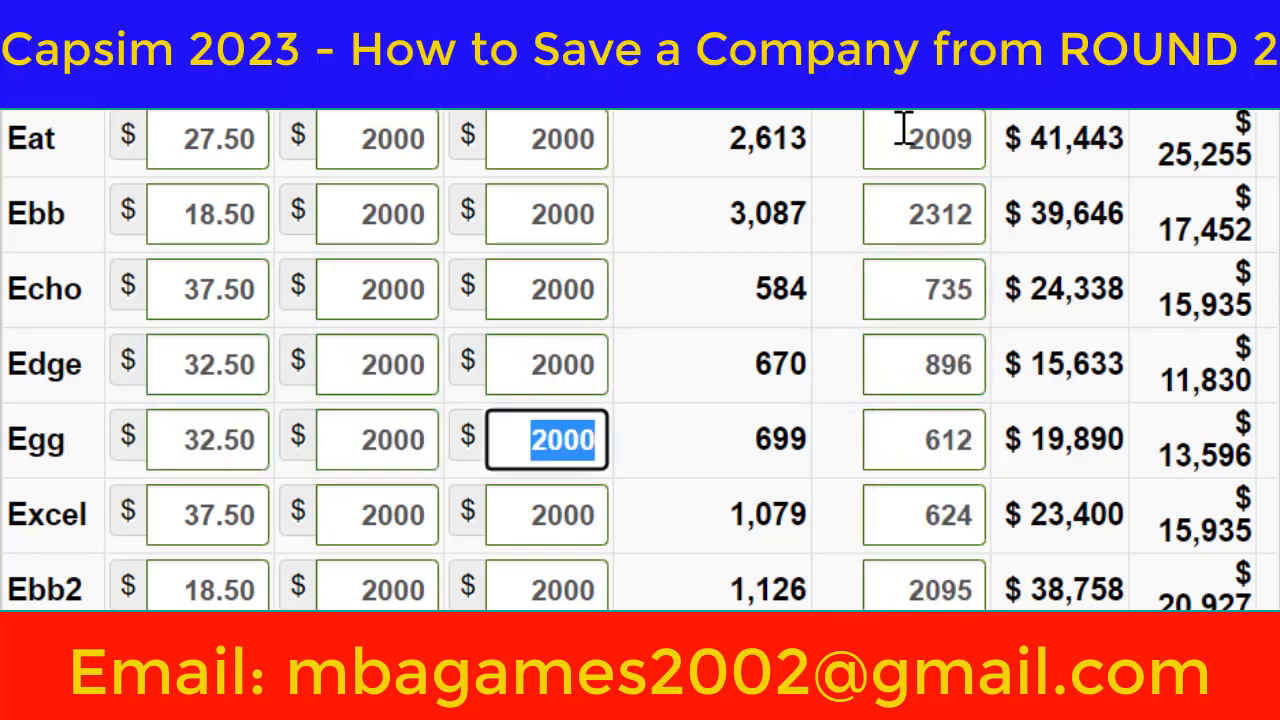
key("Tab")
type("884")
key("Tab")
key("Tab")
key("Tab")
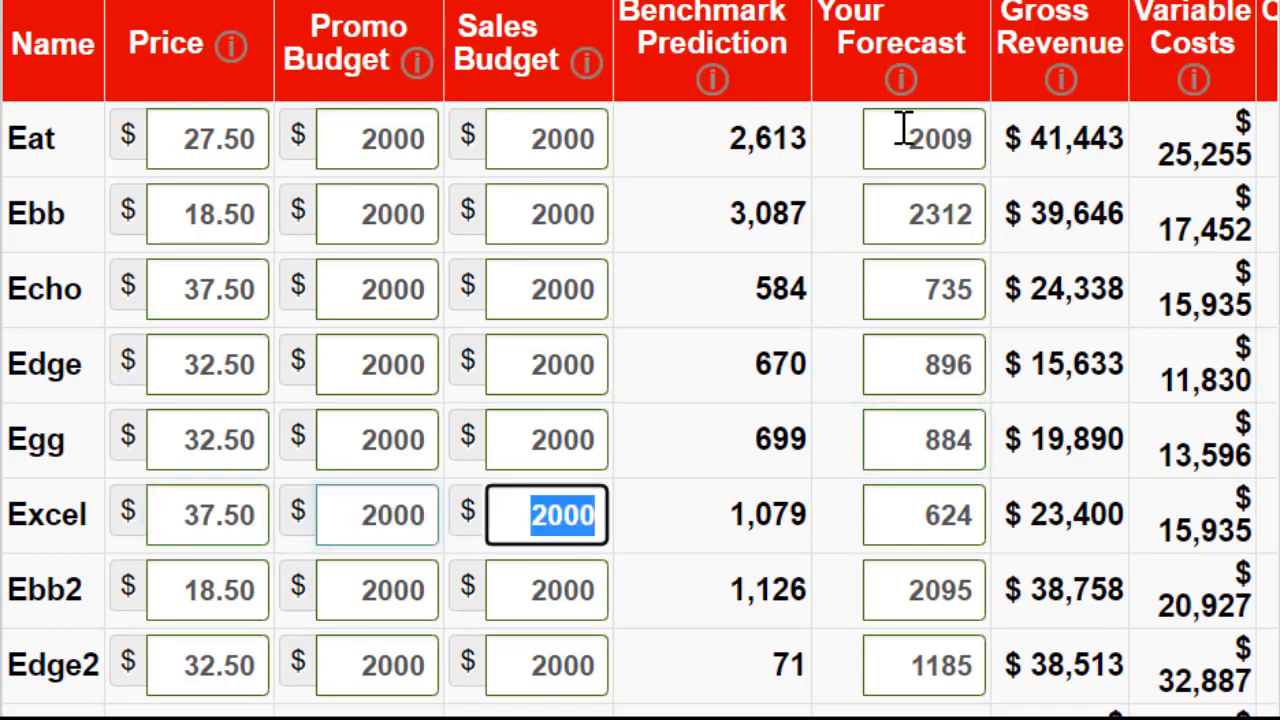
key("Tab")
type("707")
- Set the sales forecast to 2260 for Ebb2 and 2204 for Edge2
key("Tab")
key("Tab")
key("Tab")
key("Tab")
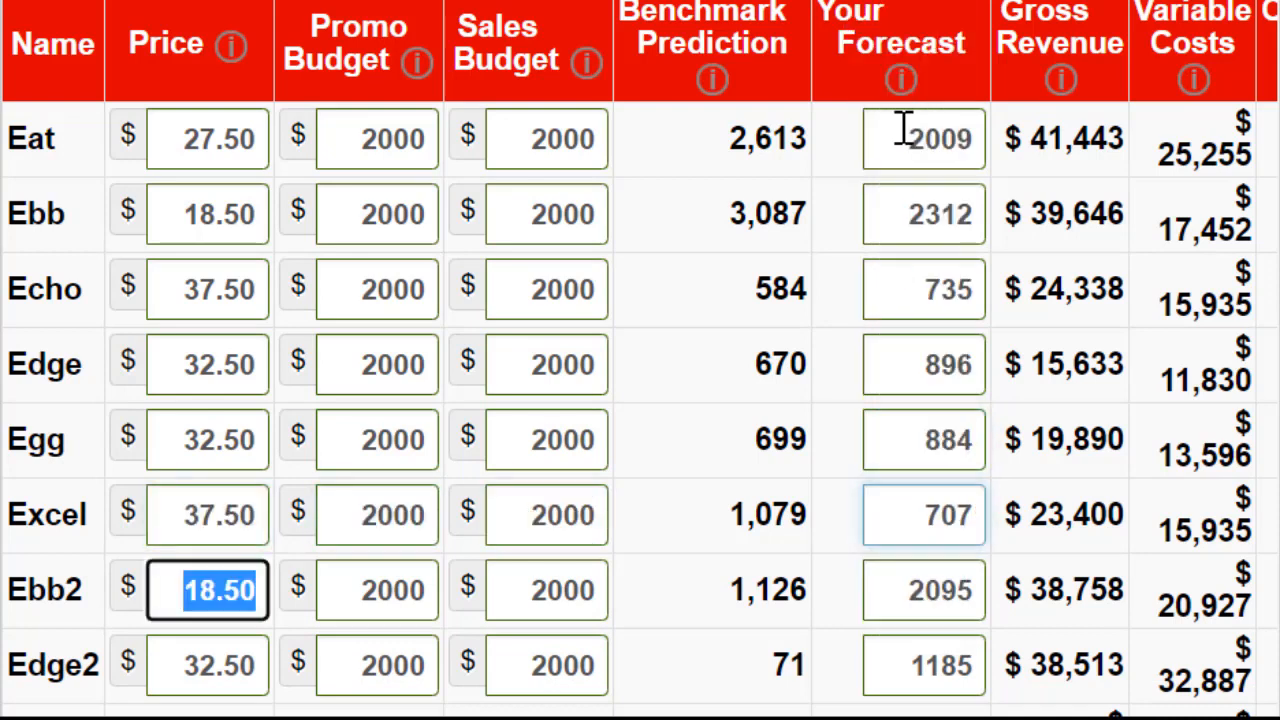
type("4")
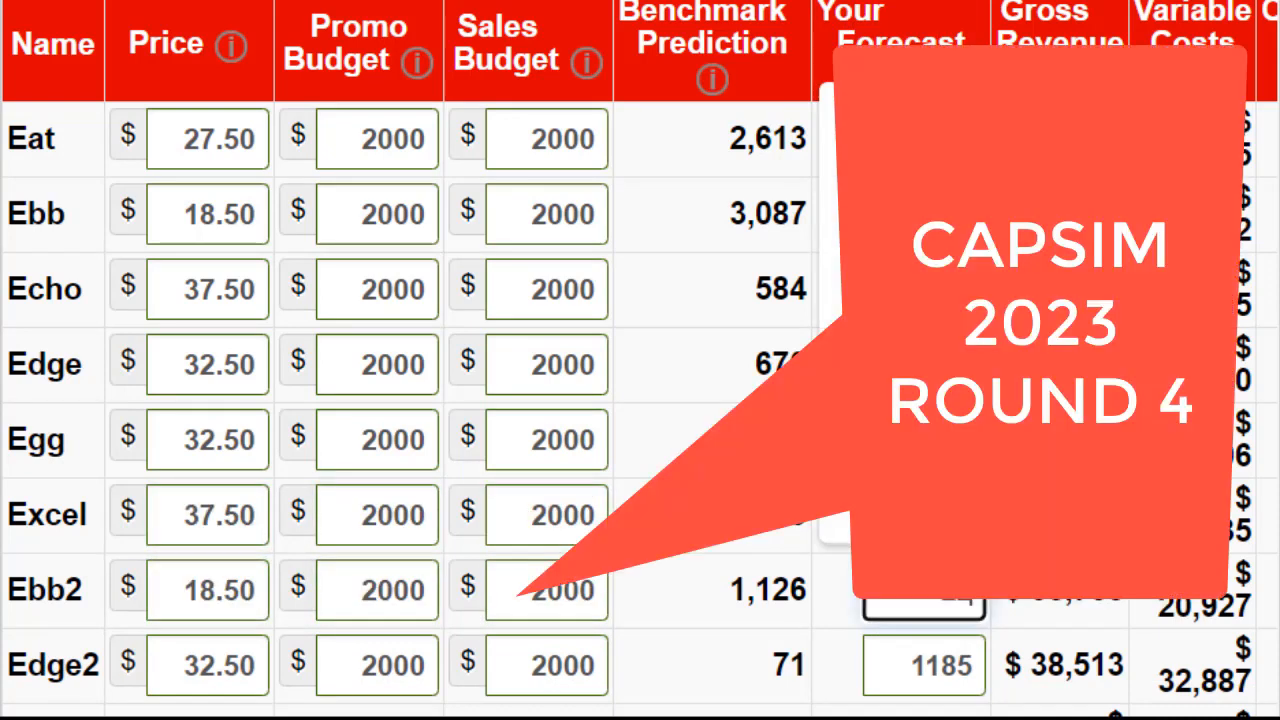
key("Tab")
key("Tab")
key("Tab")
key("Tab")
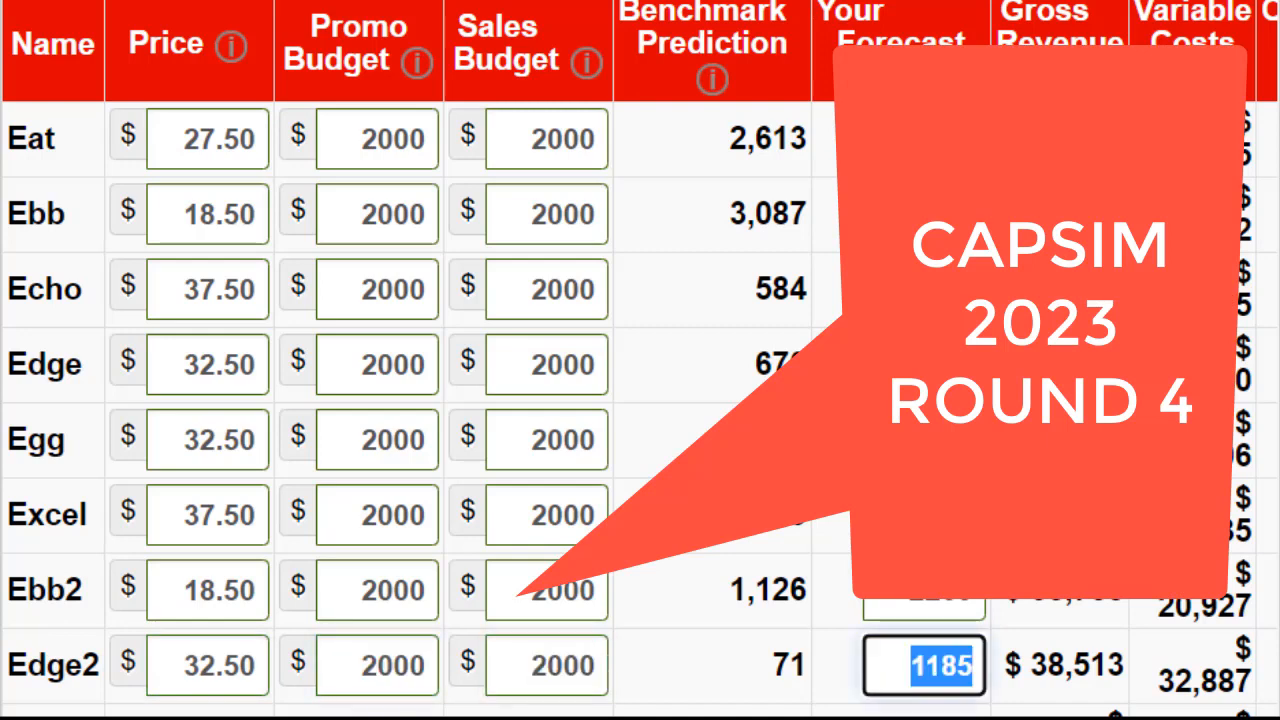
type("2204")
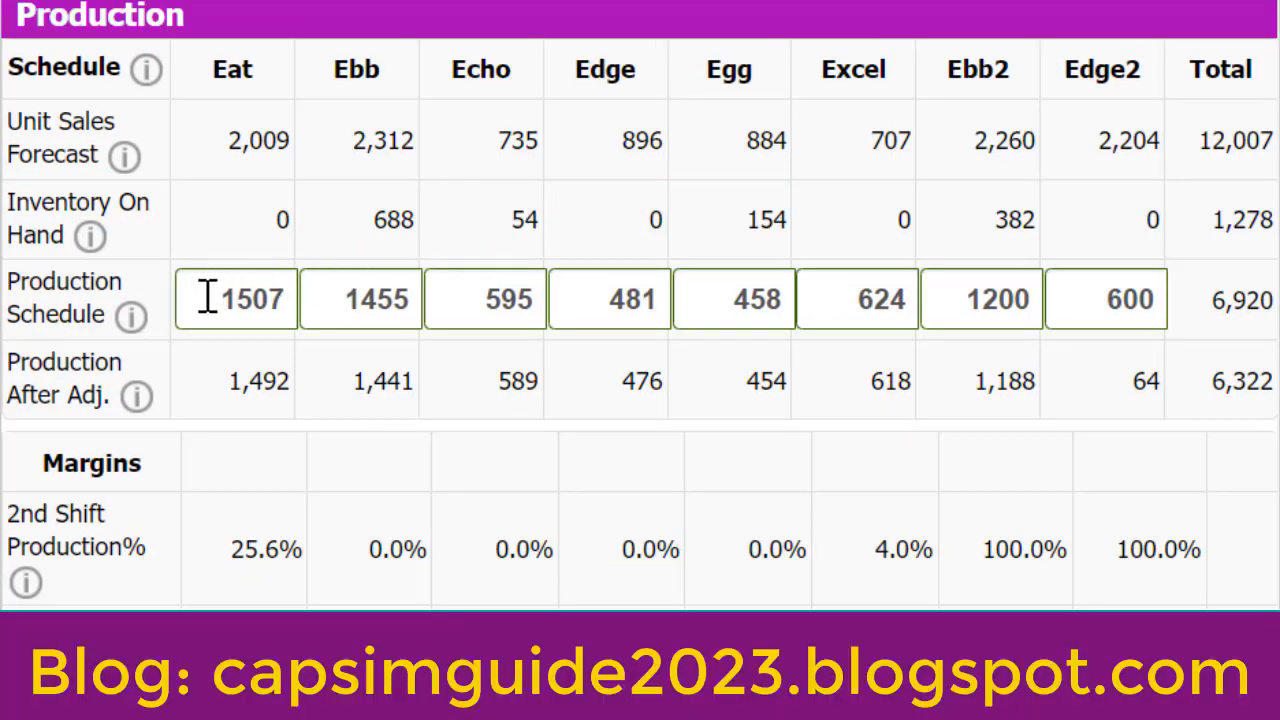
- Set the production schedule to 2009 for Eat, 1624 for Ebb, 681 for Echo and 896 for Edge
double_click(208, 296)
type("2009")
key("Tab")
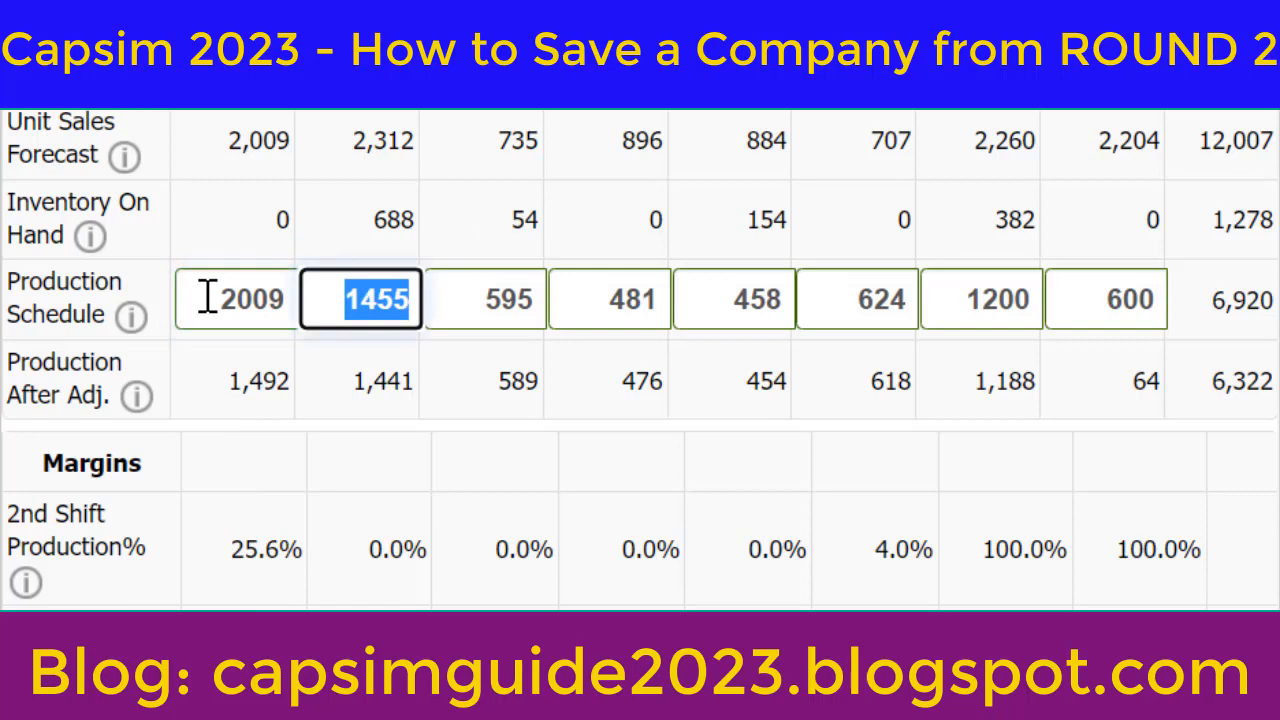
type("1624")
key("Tab")
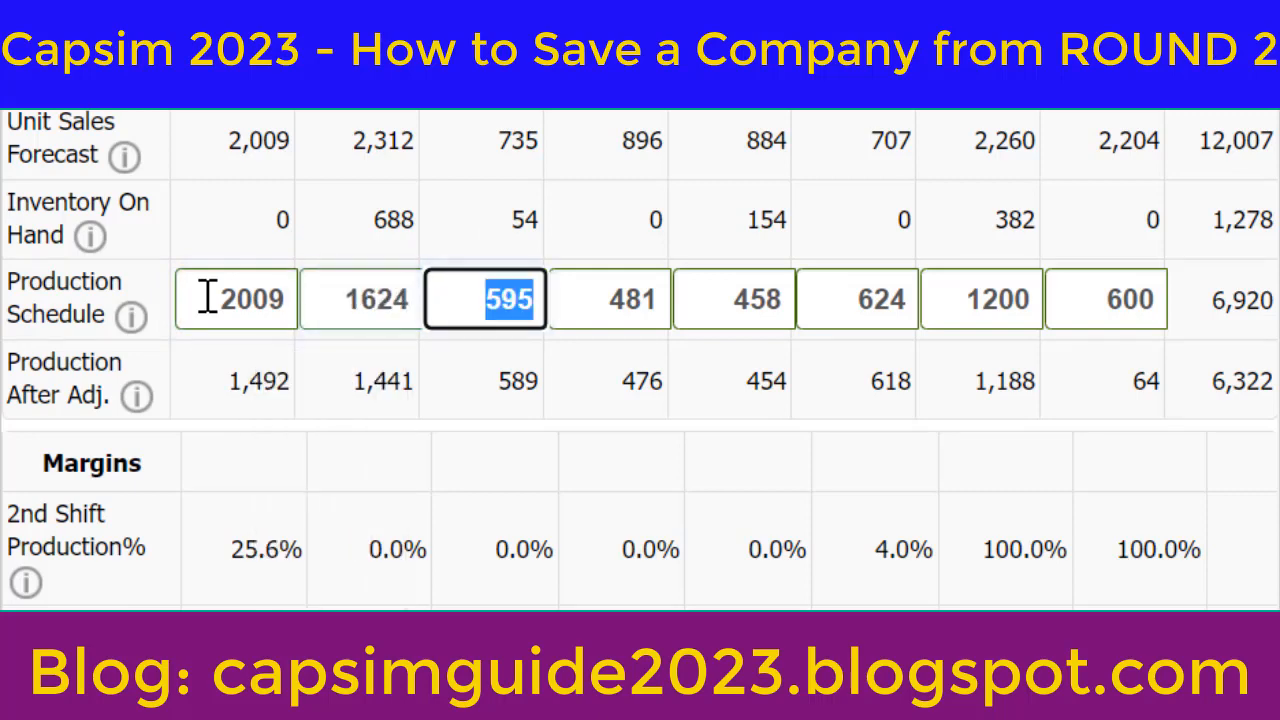
type("681")
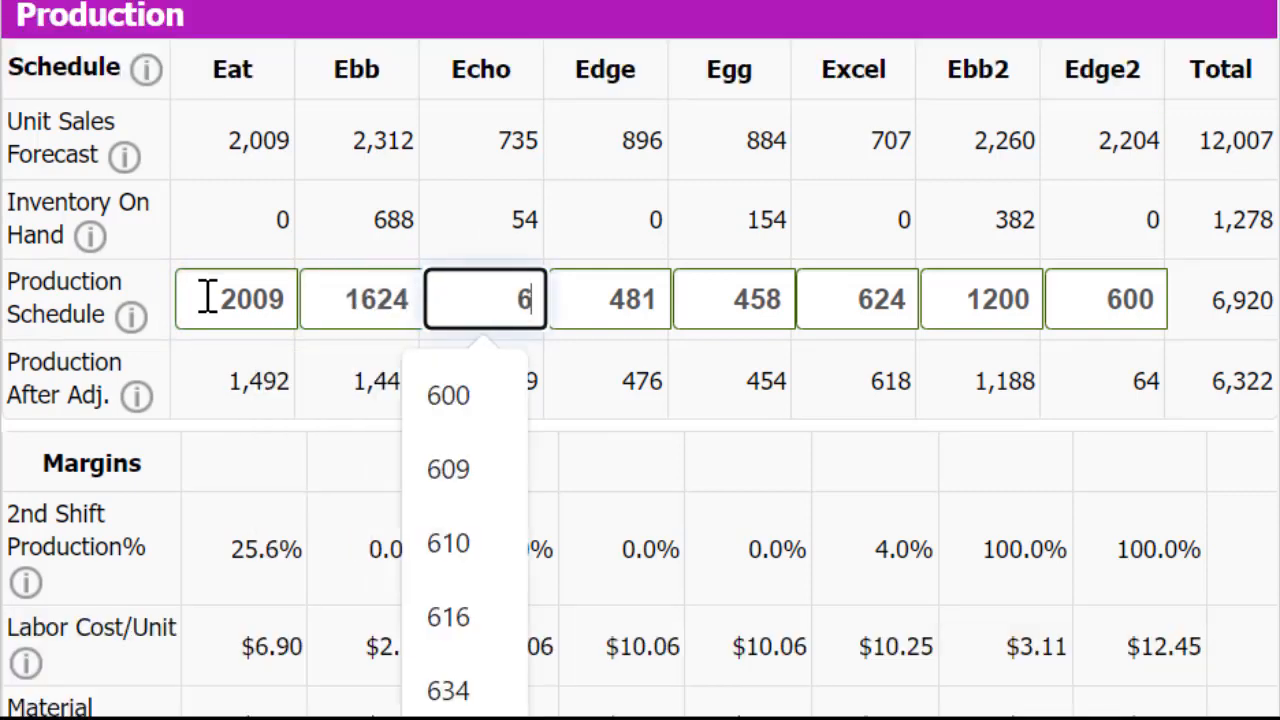
key("Tab")
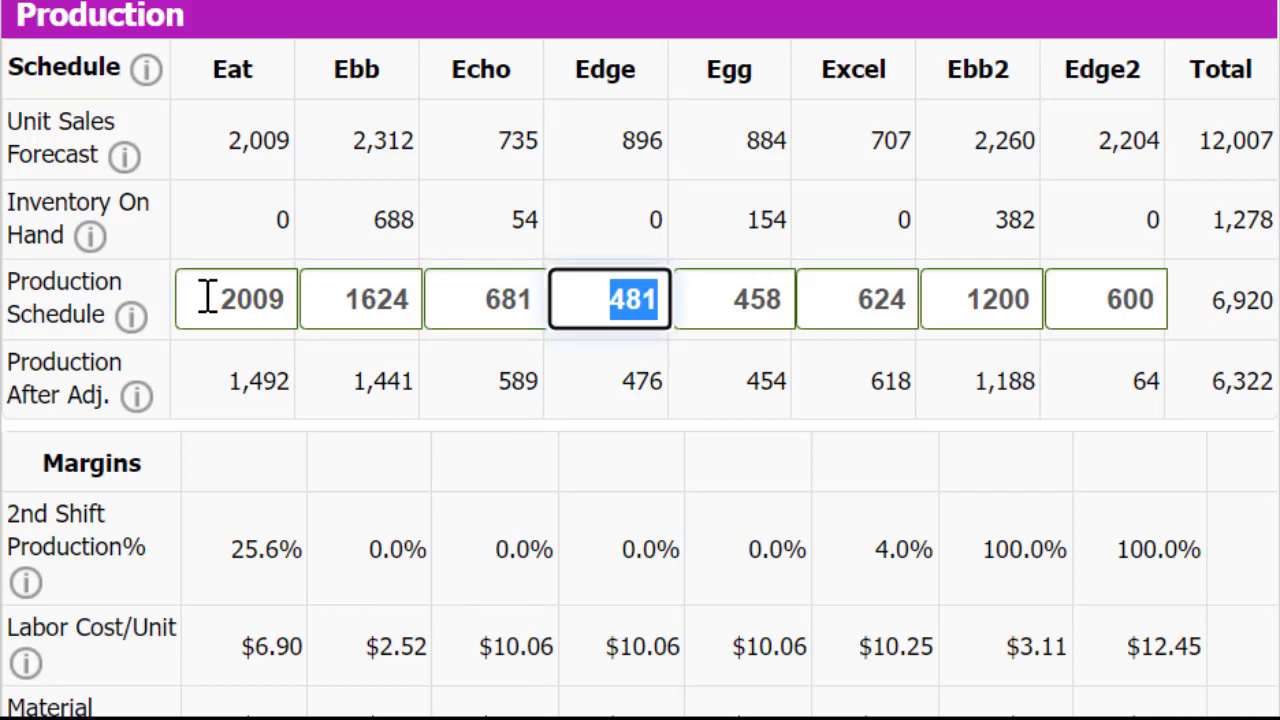
type("896")
- Set the production schedule to 730 for Egg, 707 for Excel and 1878 for Ebb2
key("Tab")
type("730")
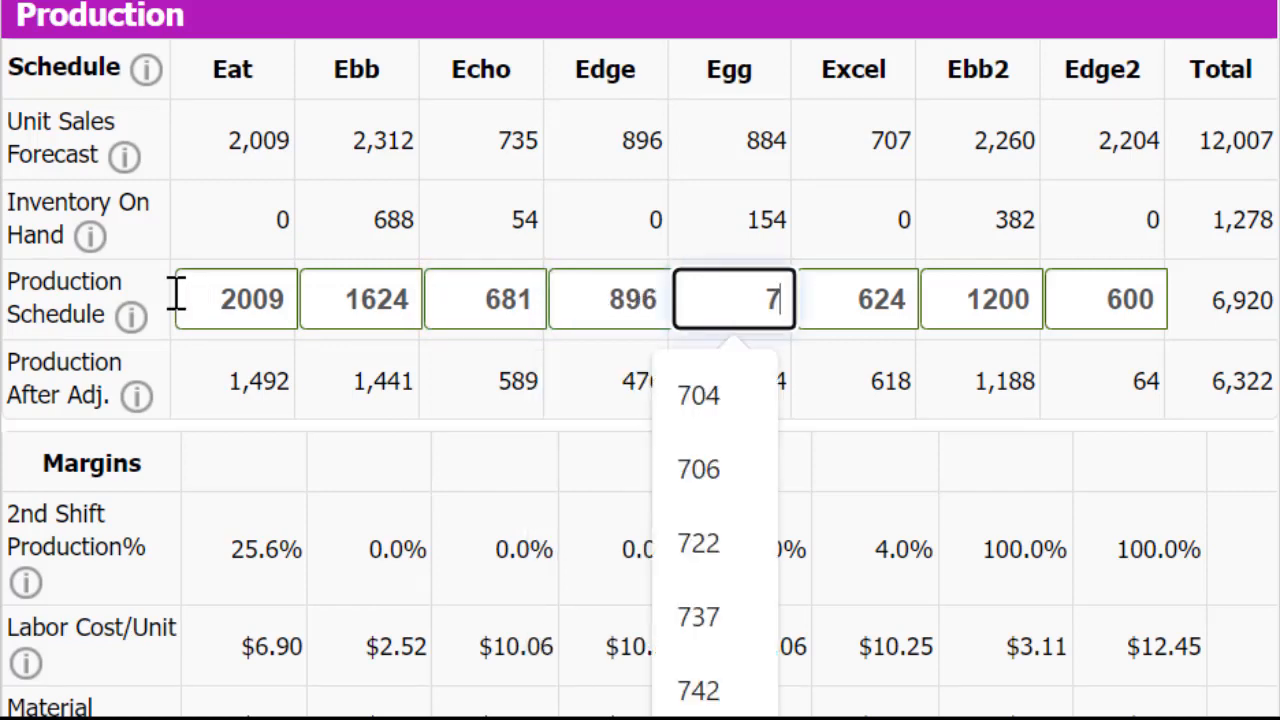
key("Tab")
type("707")
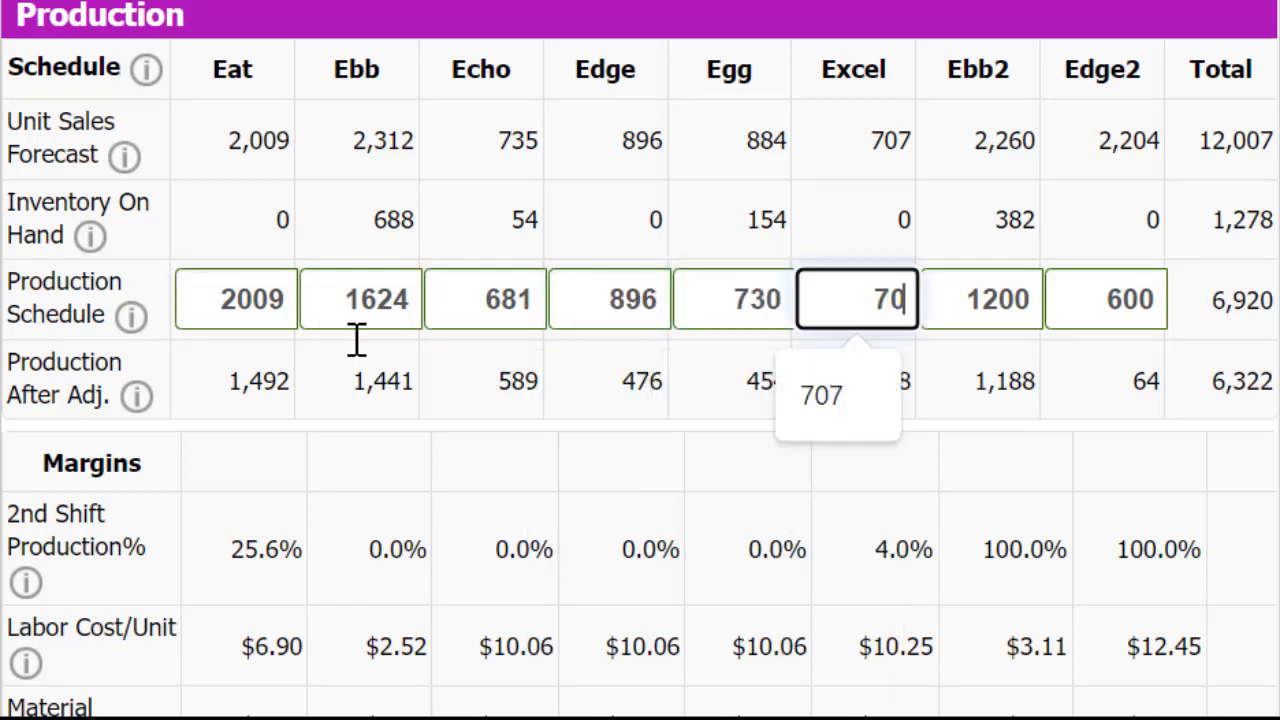
key("Tab")
type("1878")
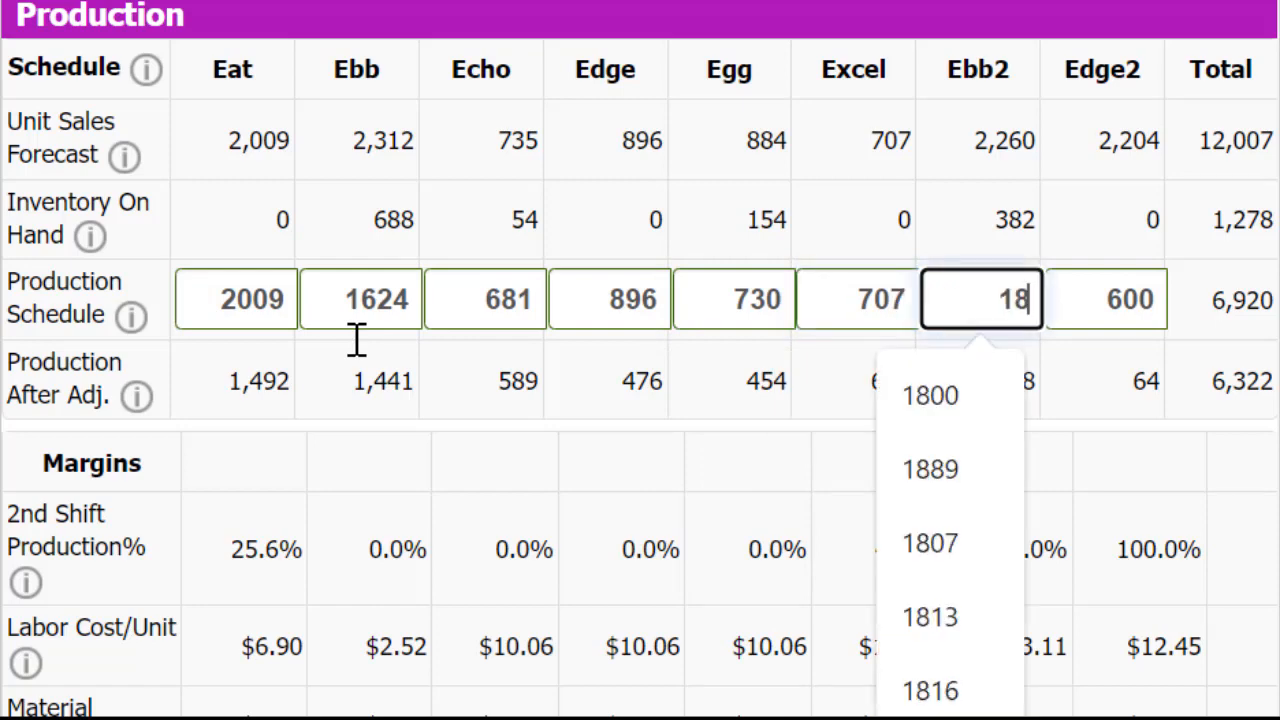
key("Tab")
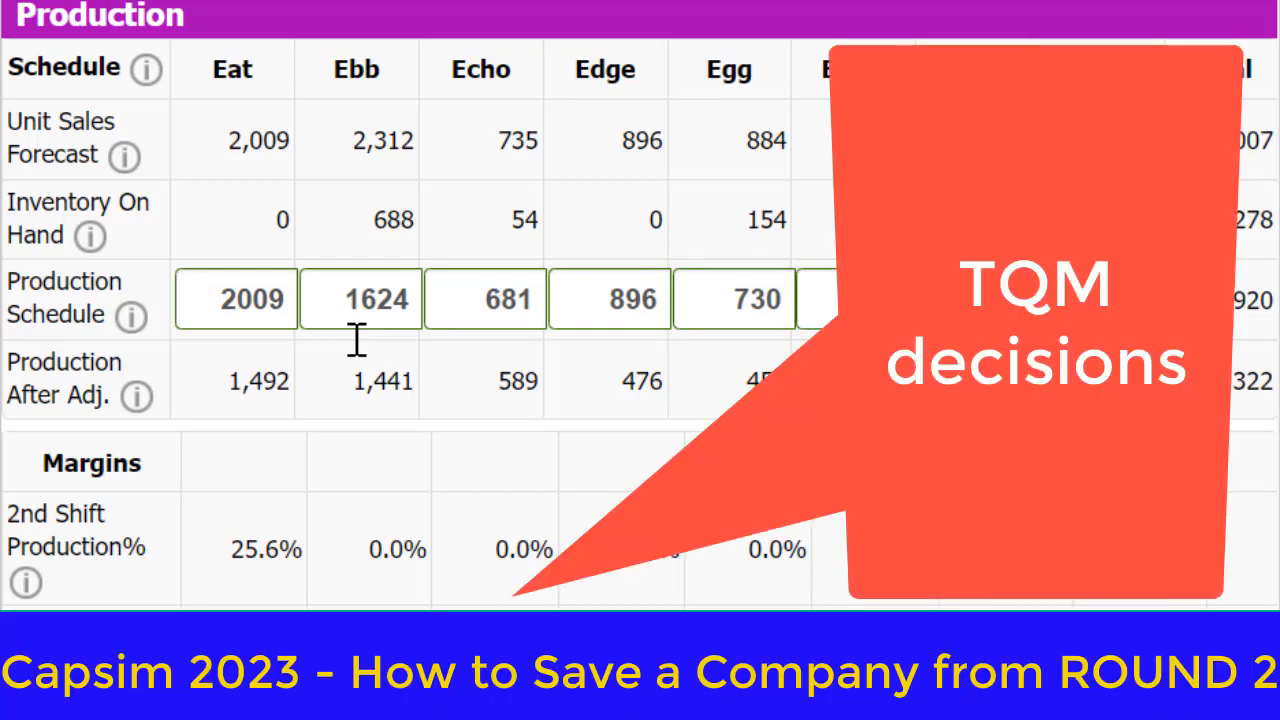
left_click(594, 407)
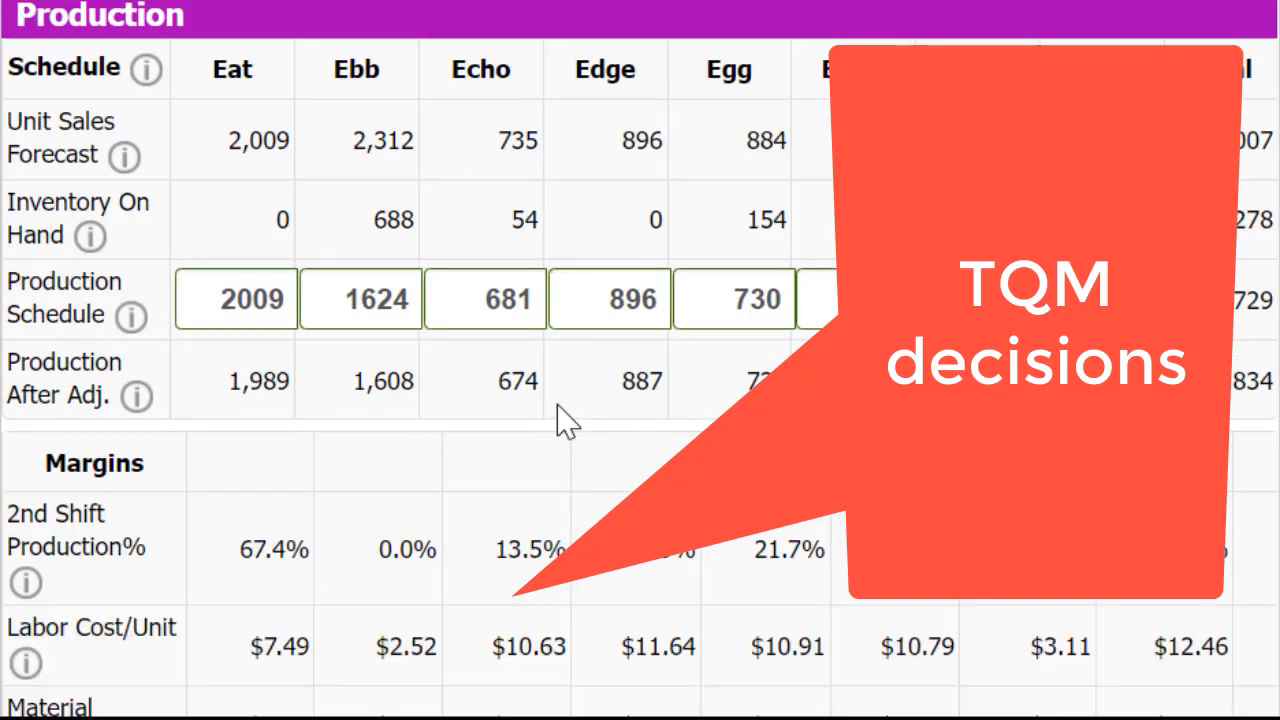
- Review the production margins and the finance cash positions for December 31, 2026 and December 31, 2027
scroll(586, 343, "down", 5)
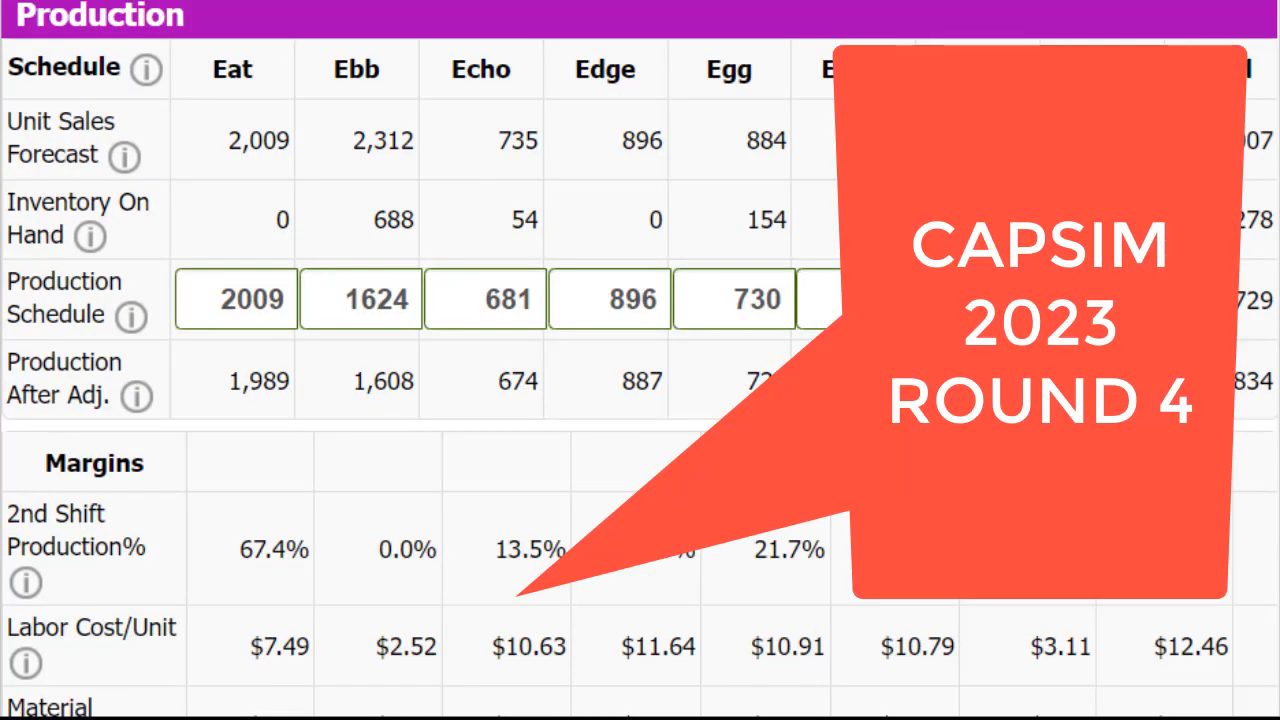
scroll(606, 64, "down", 5)
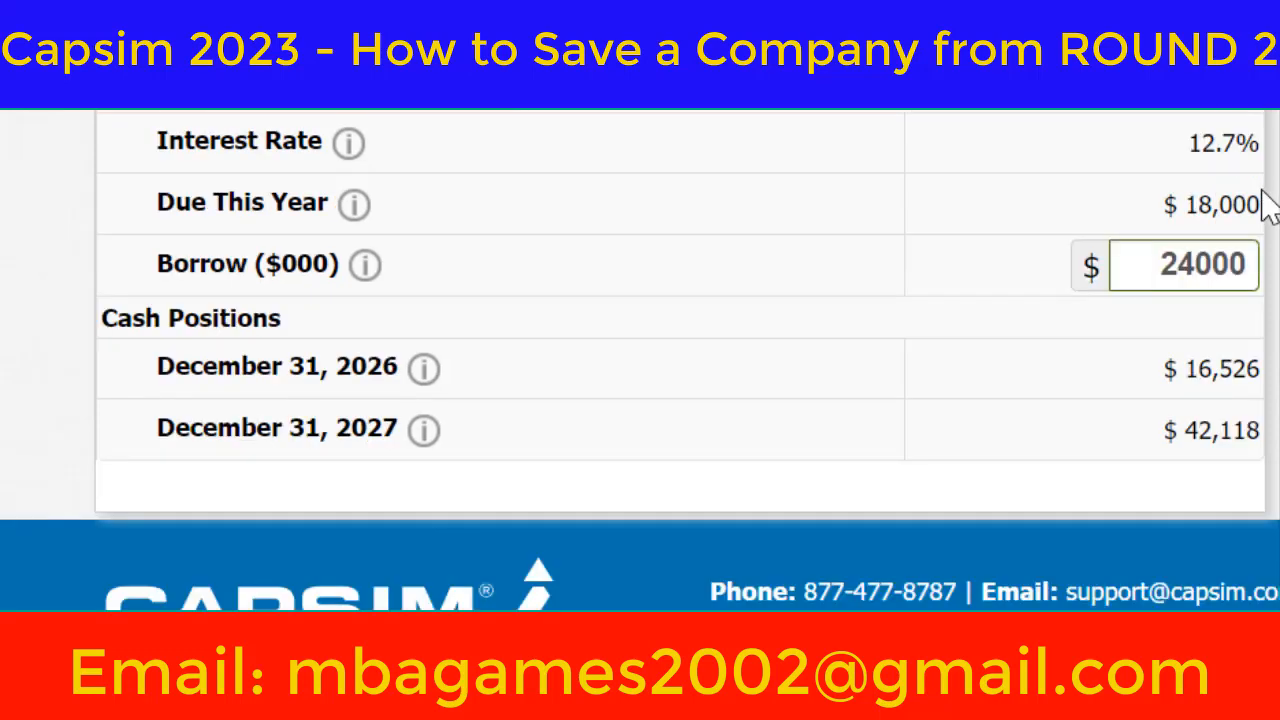
left_click_drag(1184, 371, 1254, 371)
left_click_drag(1180, 430, 1254, 420)
scroll(1028, 178, "up", 5)
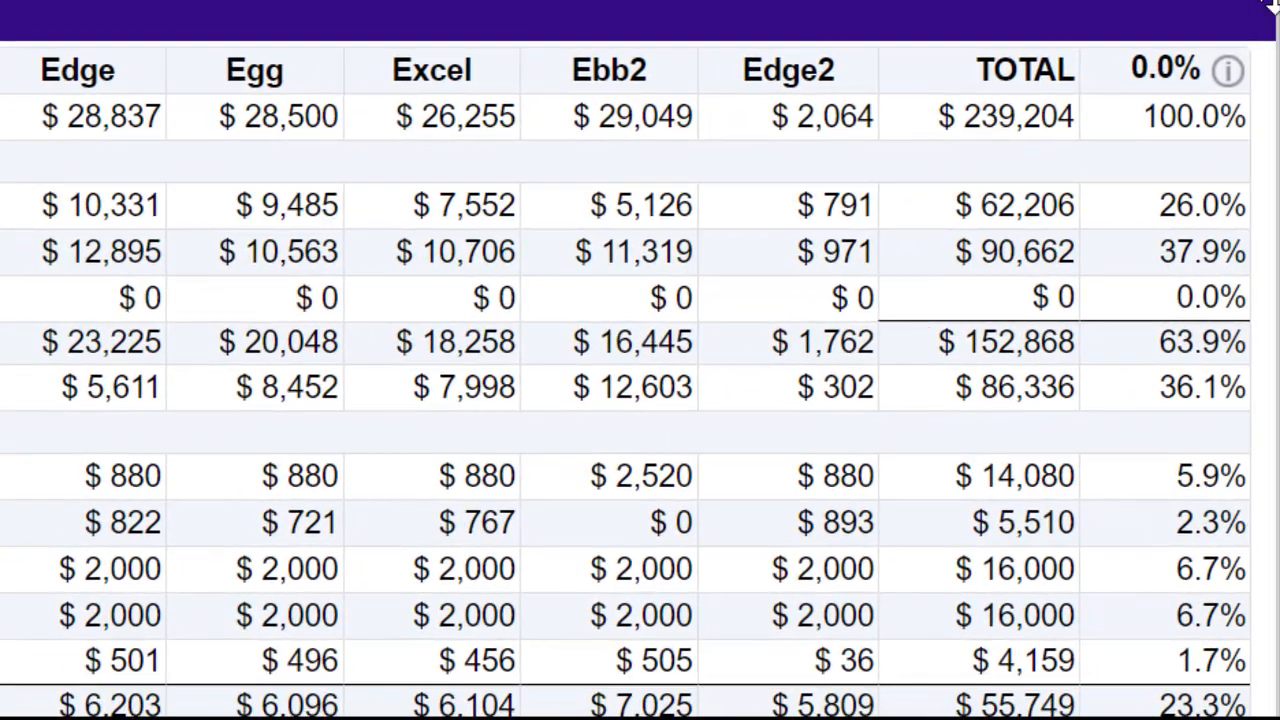
- Review the total column of the projected income statement, from sales through margin down to net profit
left_click_drag(940, 116, 1180, 180)
scroll(1071, 286, "down", 5)
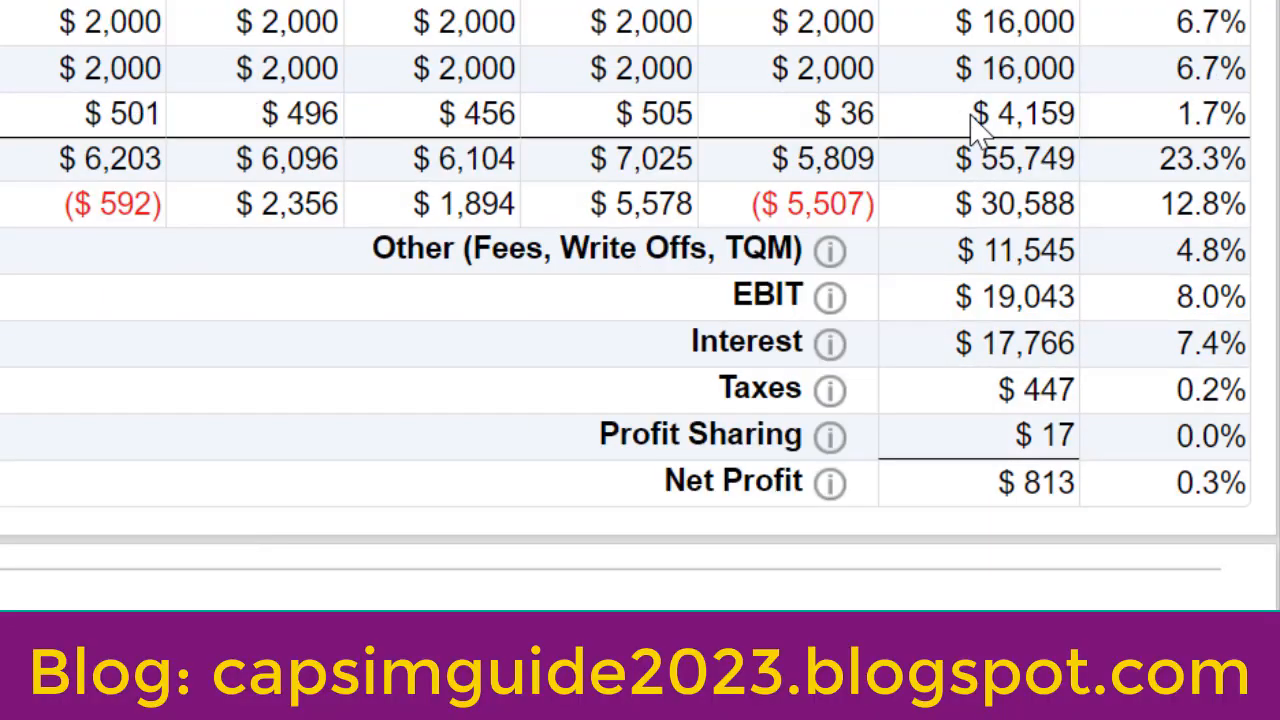
scroll(978, 243, "down", 4)
left_click_drag(1026, 113, 1145, 165)
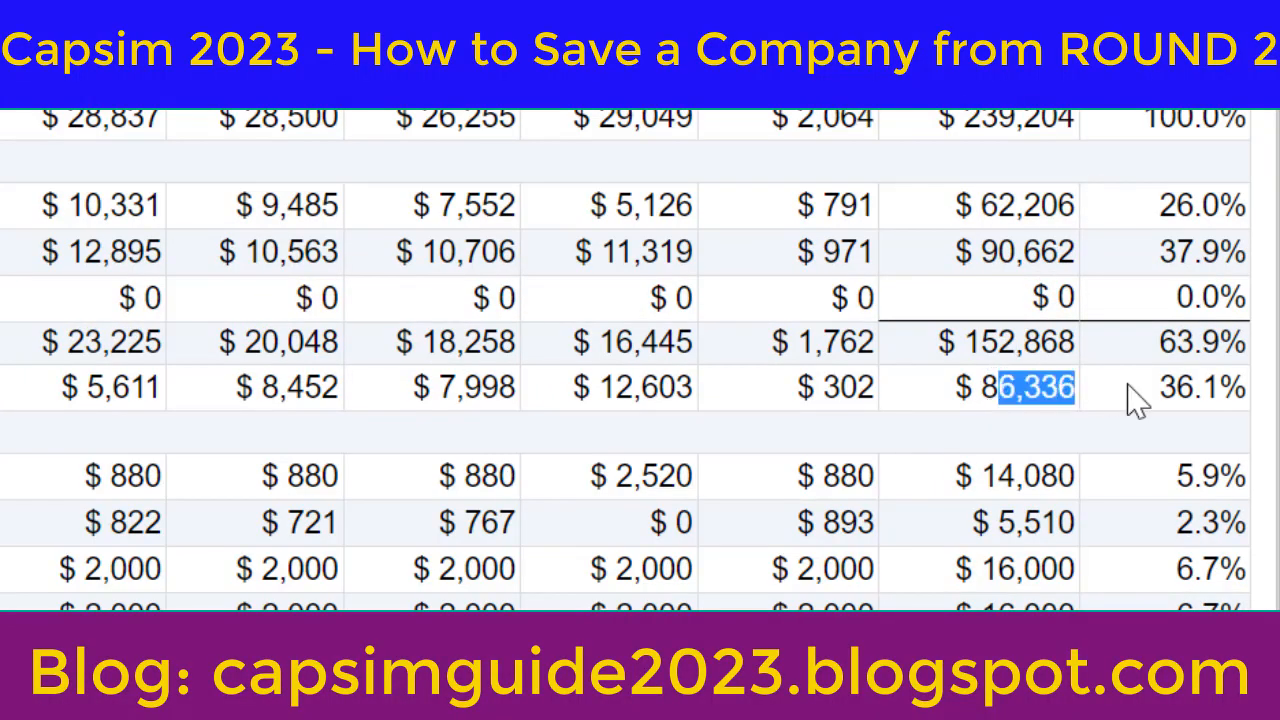